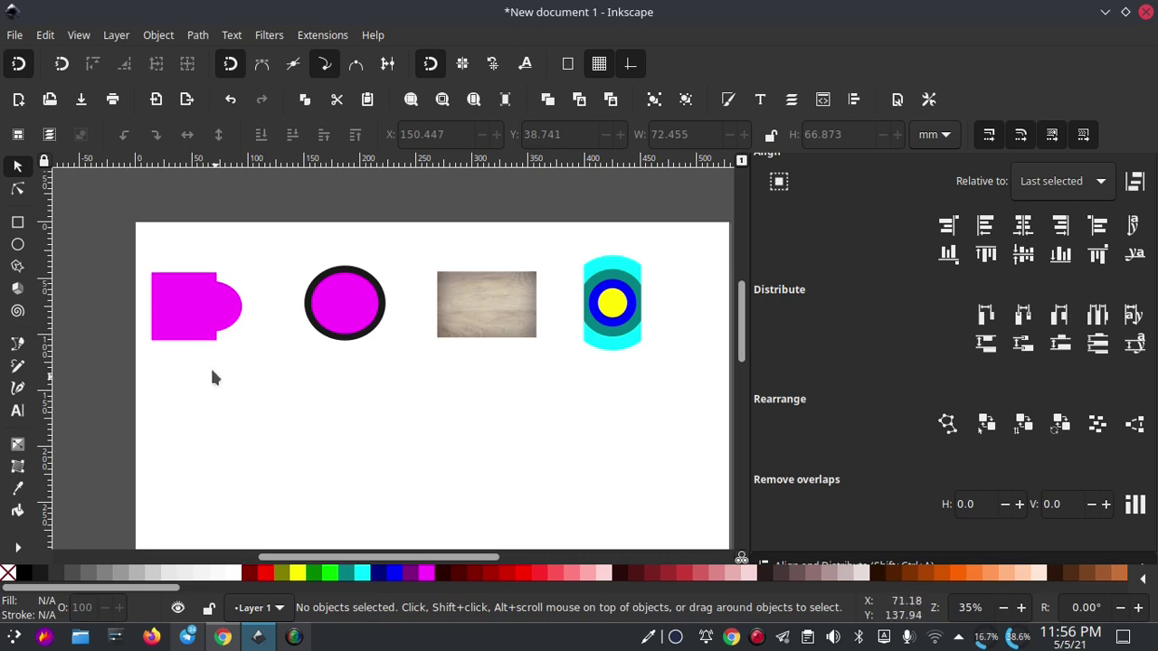
Move the magenta D-shape and the black-ringed magenta circle higher on the page.
scroll(193, 323, "up", 1, "ctrl")
scroll(191, 281, "up", 1, "ctrl")
scroll(199, 287, "up", 1, "ctrl")
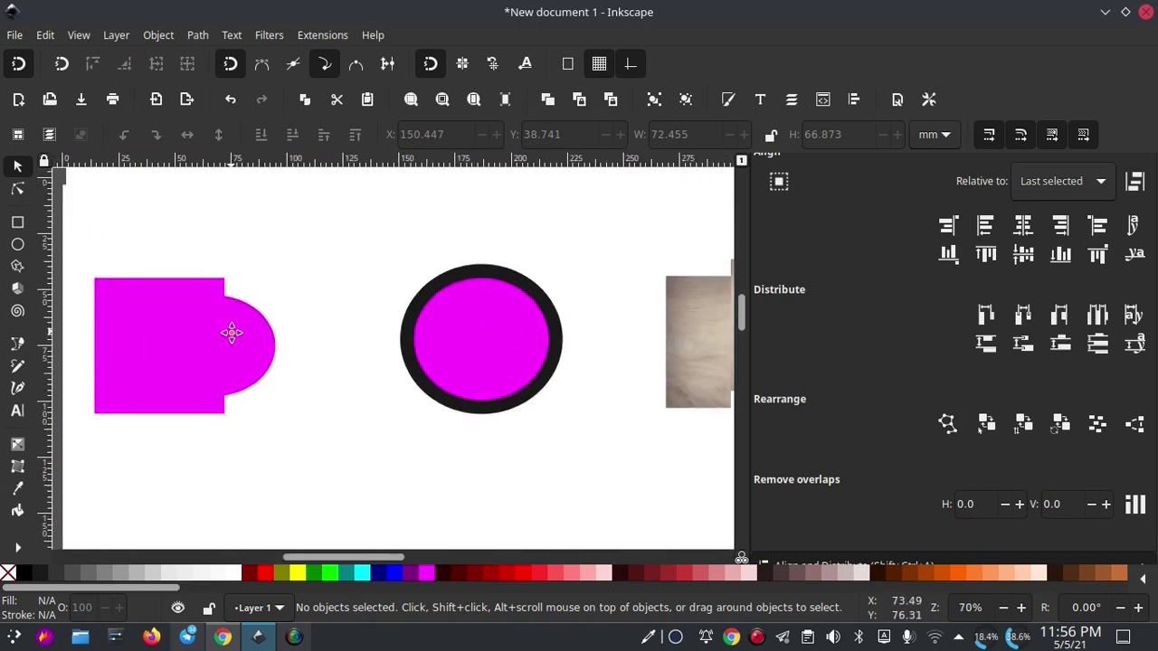
left_click_drag(241, 346, 250, 293)
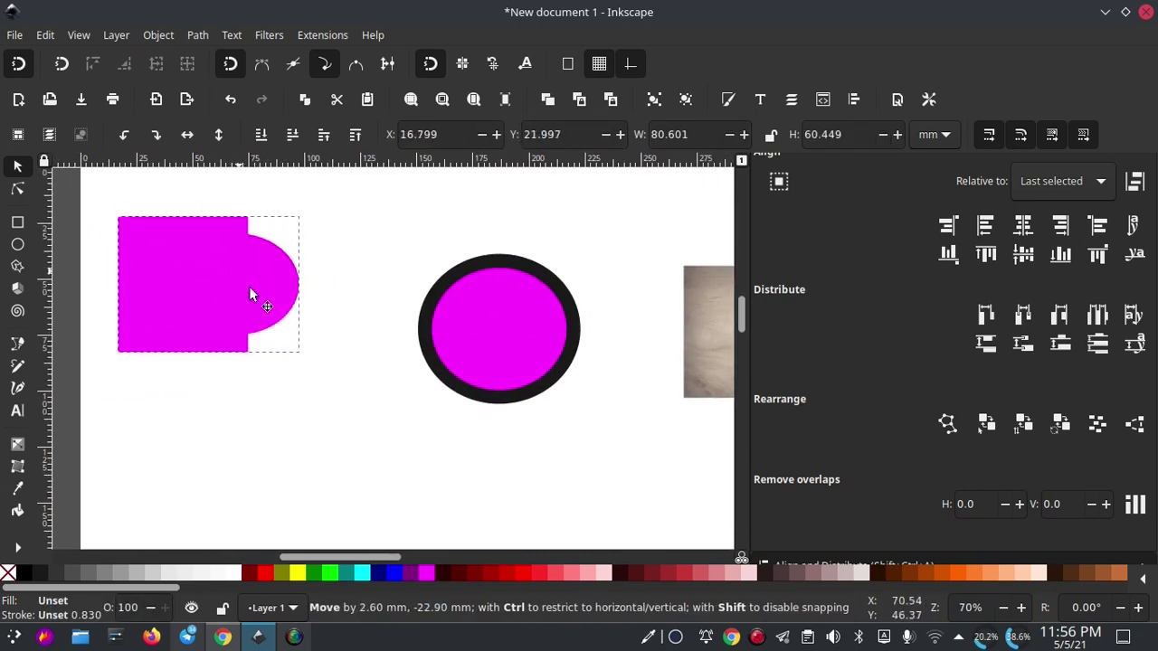
left_click(459, 311)
left_click_drag(459, 311, 426, 284)
Move the wood image and the ringed target group higher on the page.
scroll(545, 295, "right", 3)
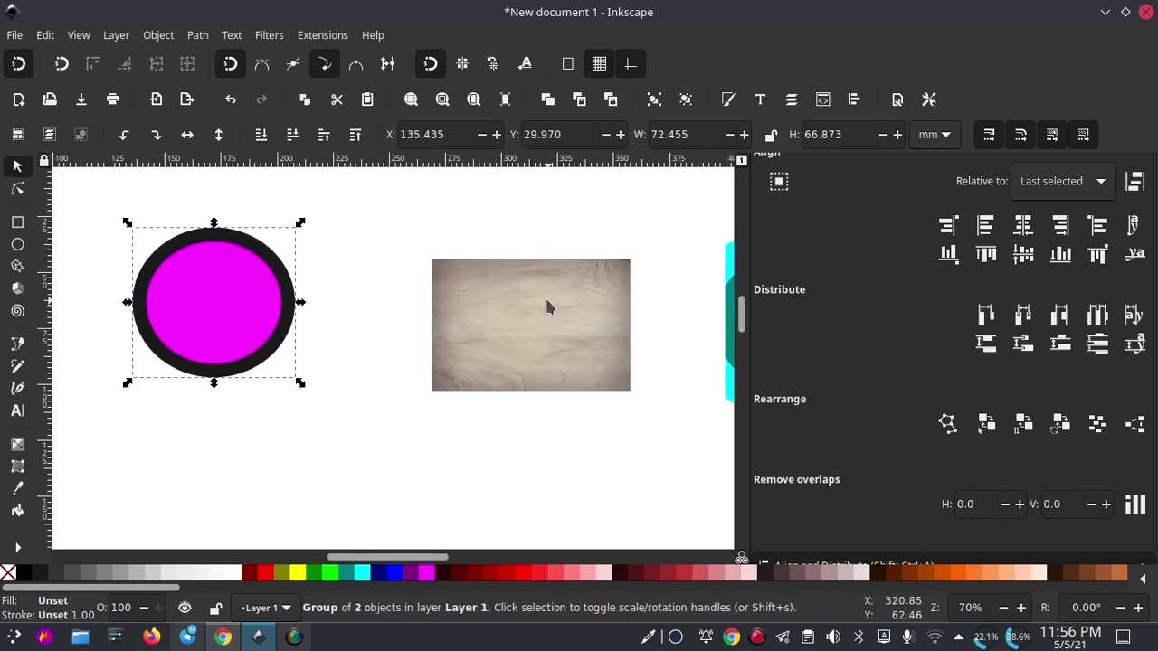
left_click(546, 308)
left_click_drag(569, 323, 514, 271)
scroll(615, 317, "right", 2)
left_click(615, 334)
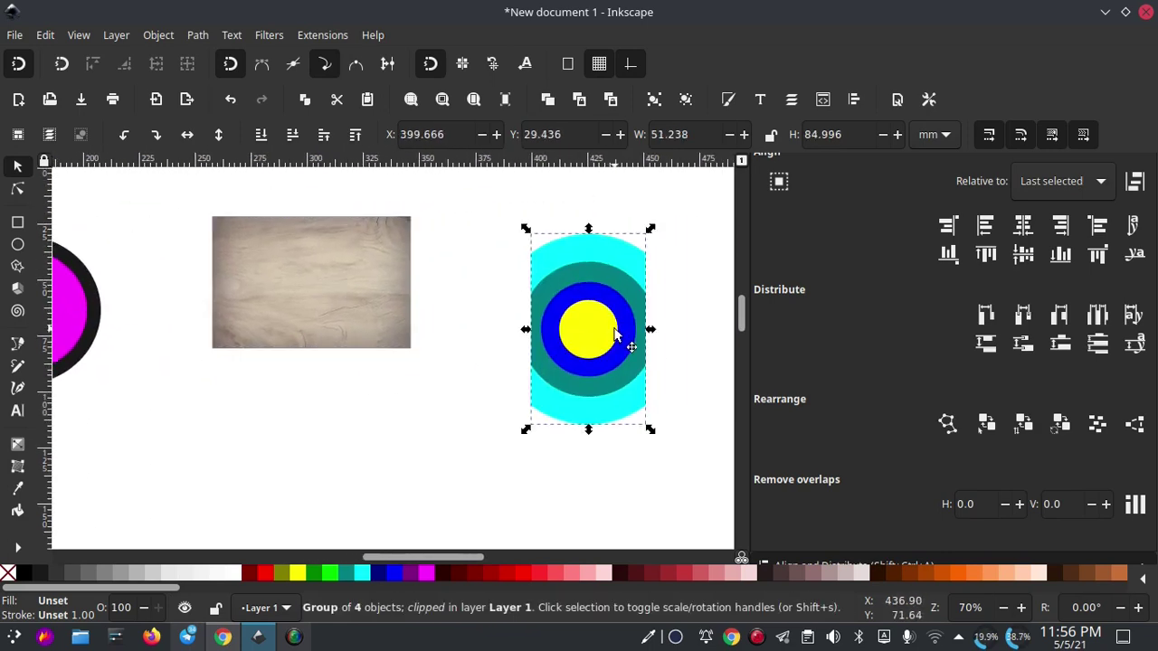
left_click_drag(615, 335, 616, 285)
Pan back across the canvas and select the magenta D-shape group.
scroll(582, 284, "left", 3)
scroll(494, 302, "left", 2)
scroll(416, 384, "left", 1)
scroll(416, 384, "up", 1)
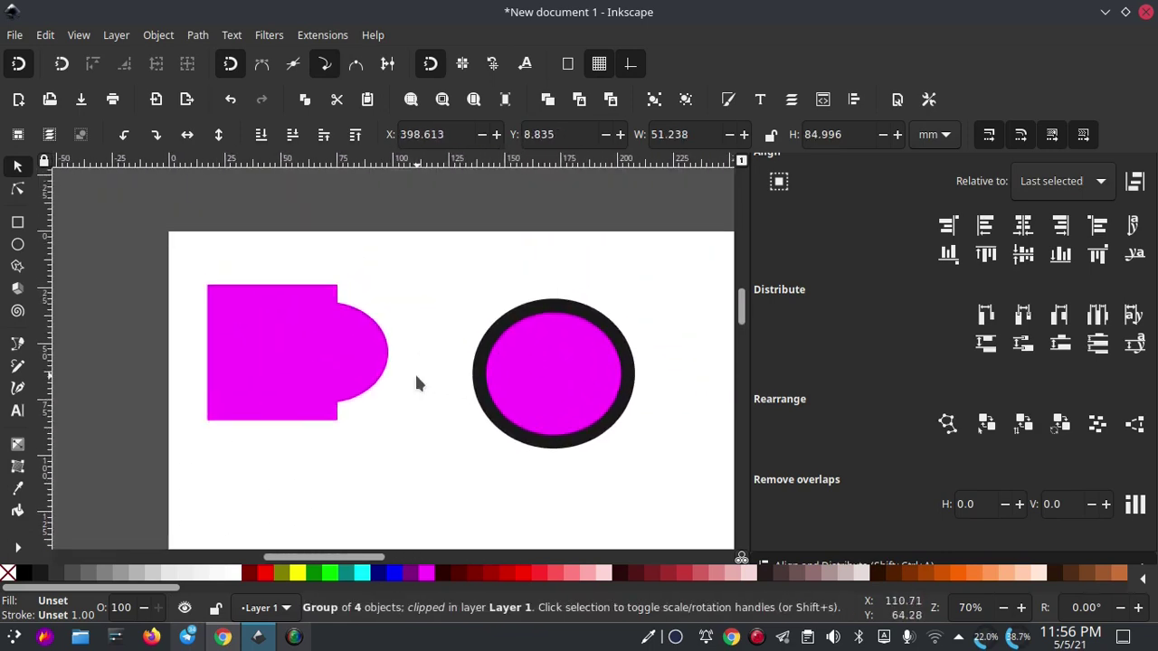
scroll(419, 327, "down", 1)
scroll(409, 315, "right", 2)
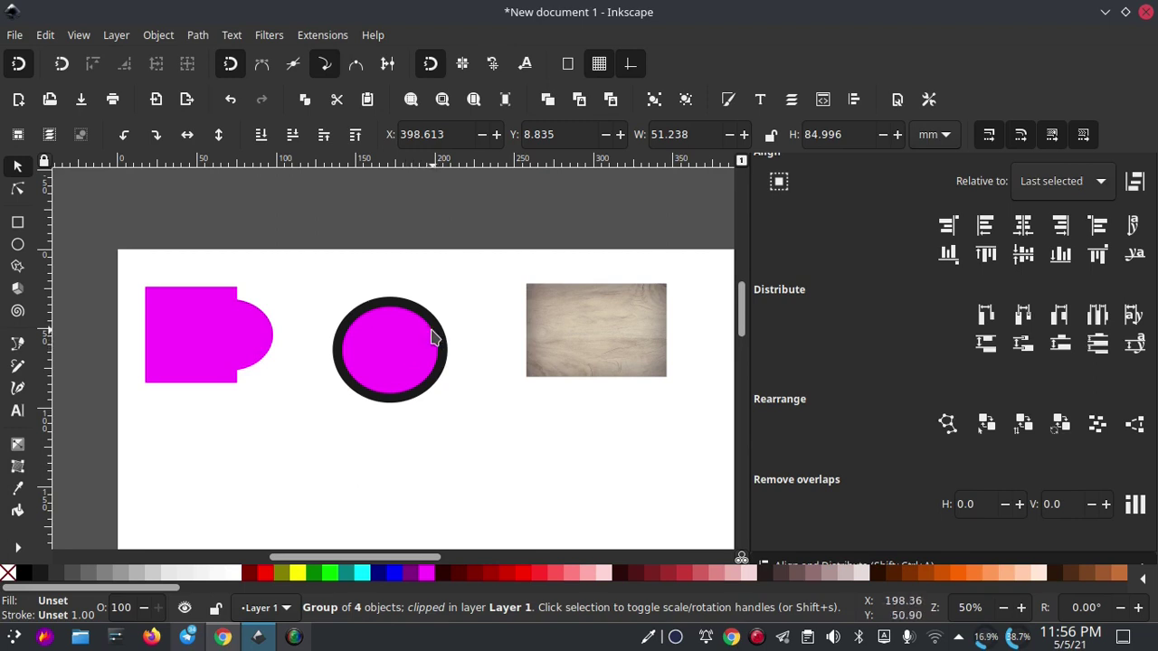
scroll(361, 335, "down", 1)
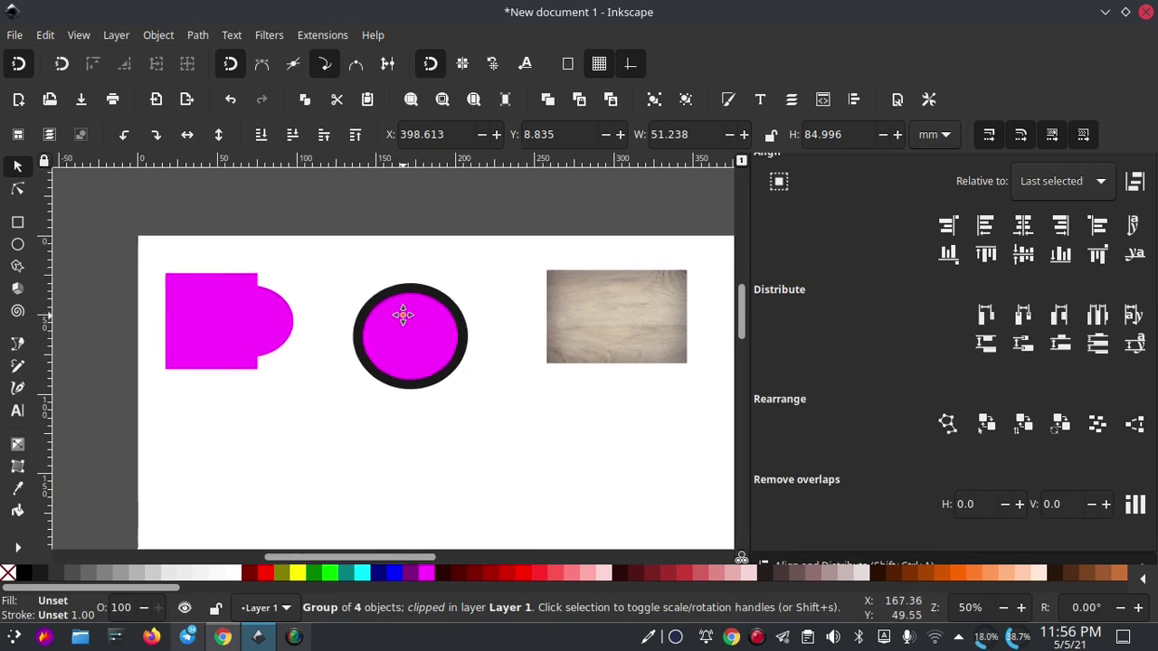
scroll(398, 317, "left", 1)
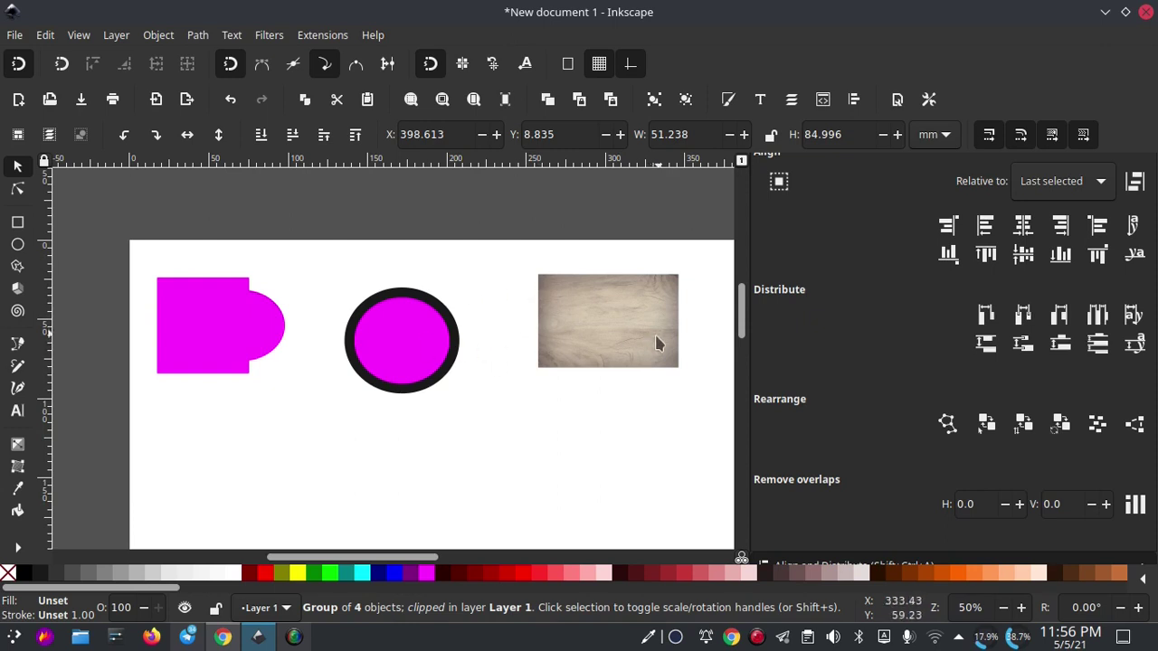
scroll(377, 335, "left", 3)
left_click(324, 323)
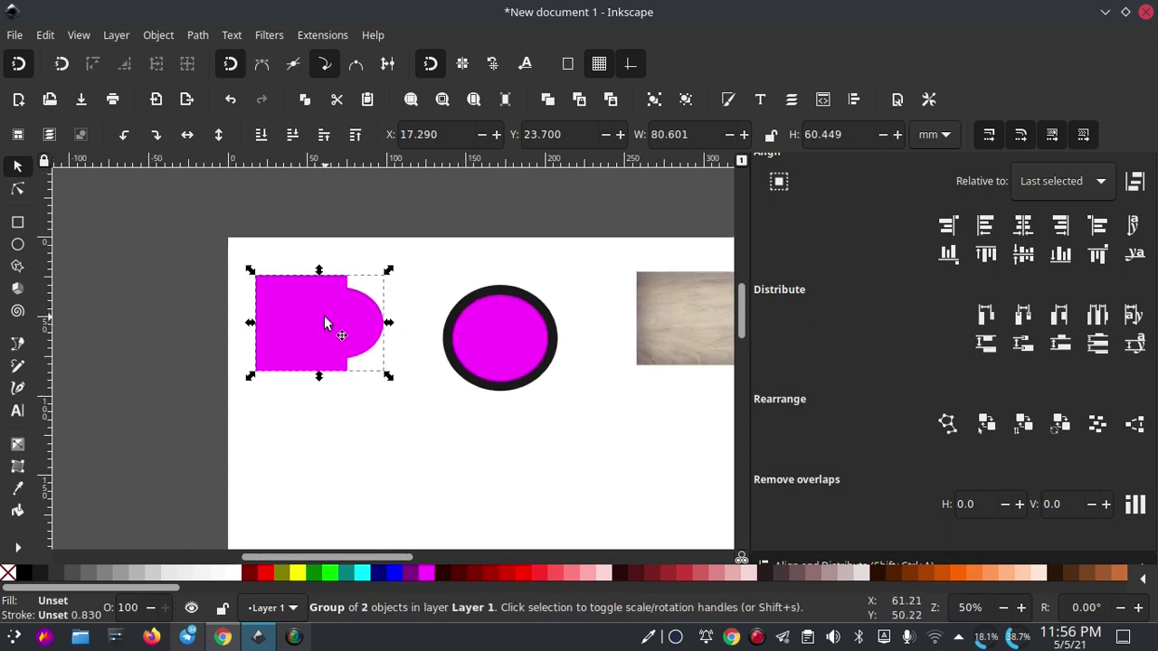
scroll(326, 323, "up", 1, "ctrl")
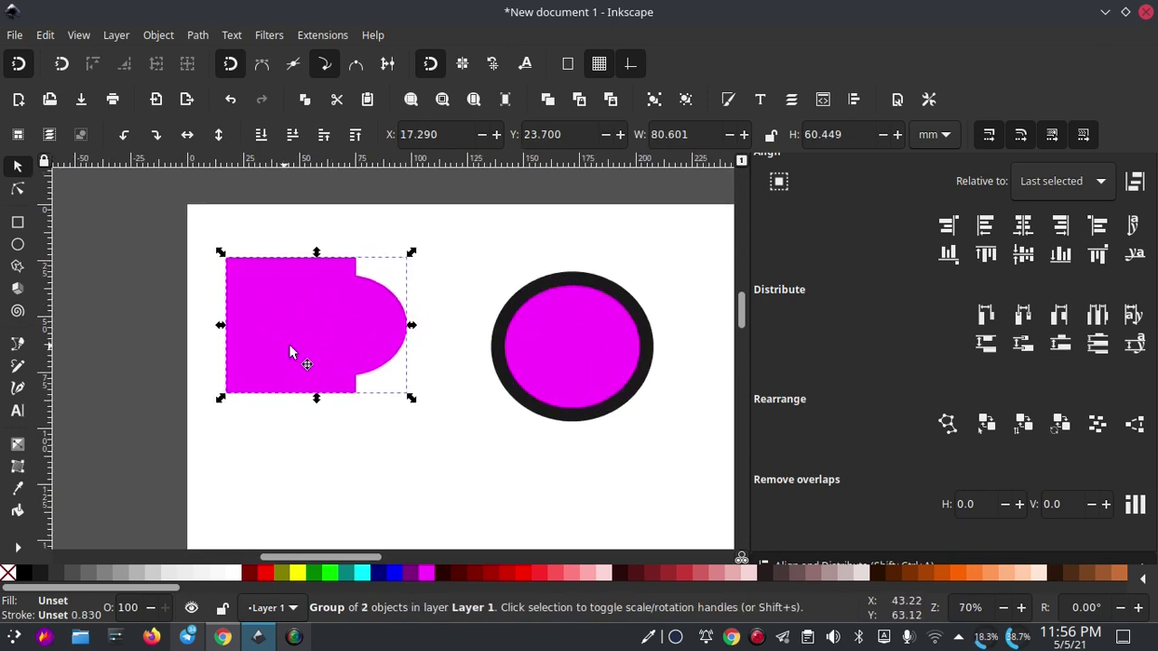
scroll(296, 306, "down", 1)
scroll(271, 298, "right", 1)
Draw an ellipse over the magenta D-shape with teal fill and no outline.
left_click(17, 245)
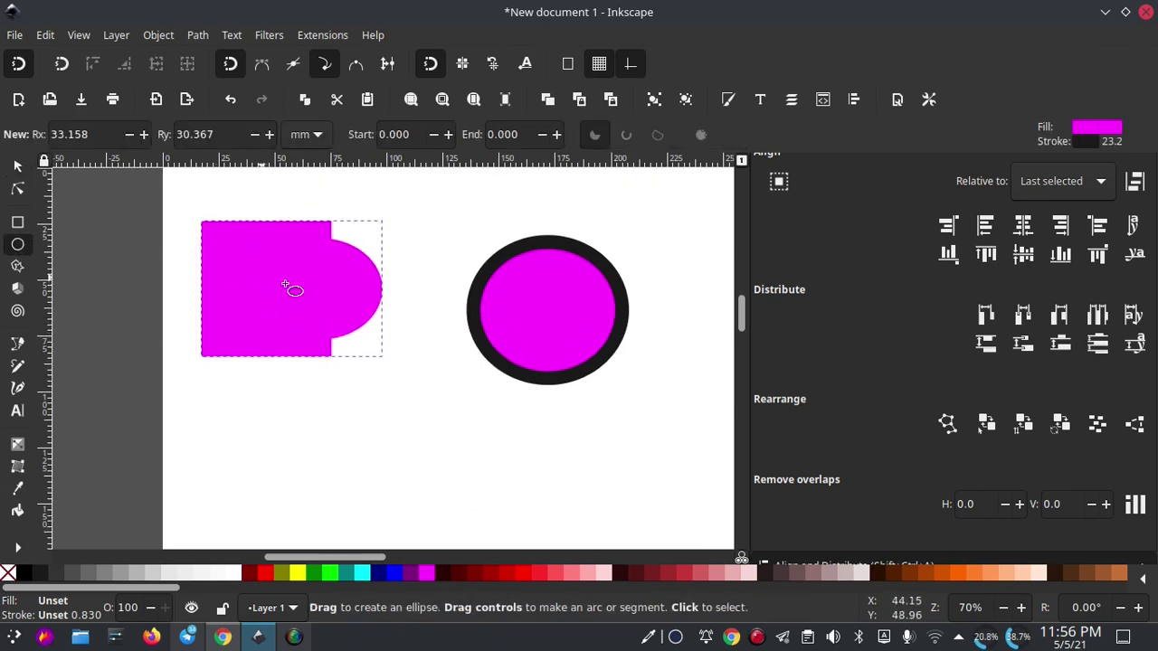
mouse_move(276, 282)
left_mouse_down()
mouse_move(374, 389)
mouse_move(416, 408)
left_mouse_up()
left_click(297, 574)
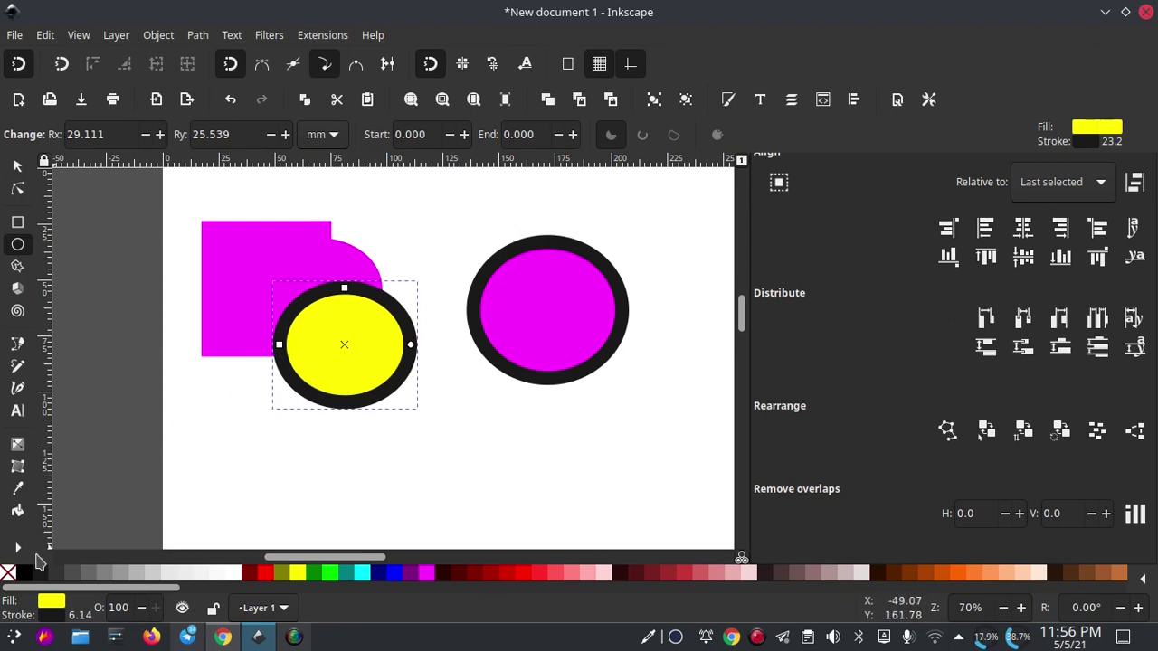
left_click(9, 573, "shift")
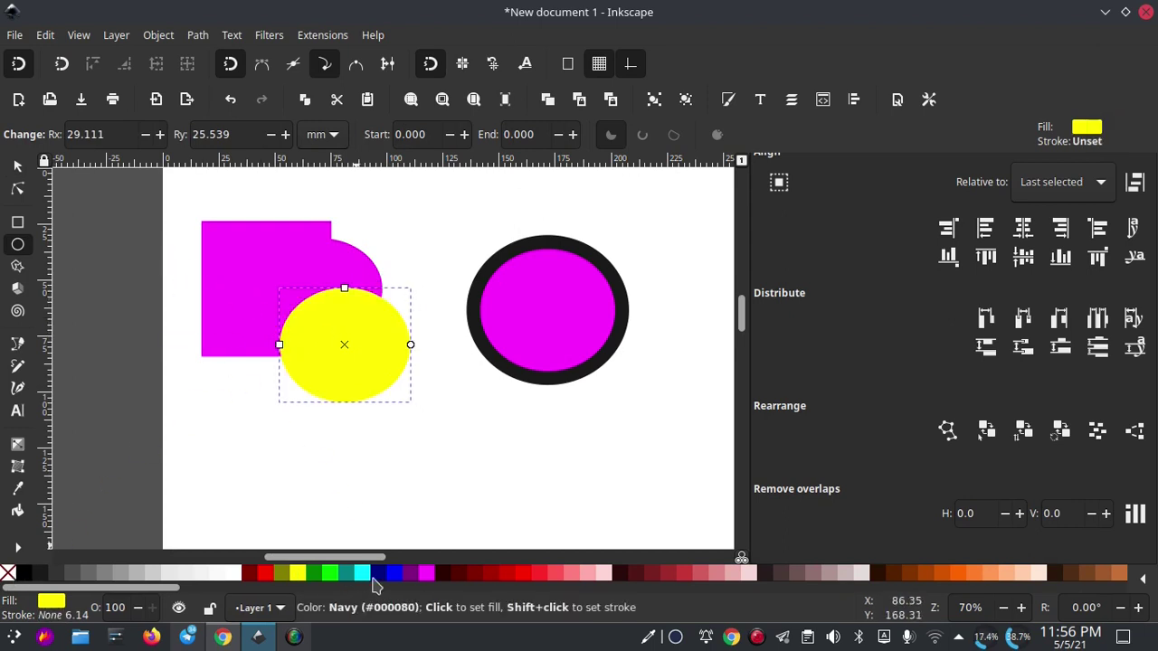
left_click(345, 573)
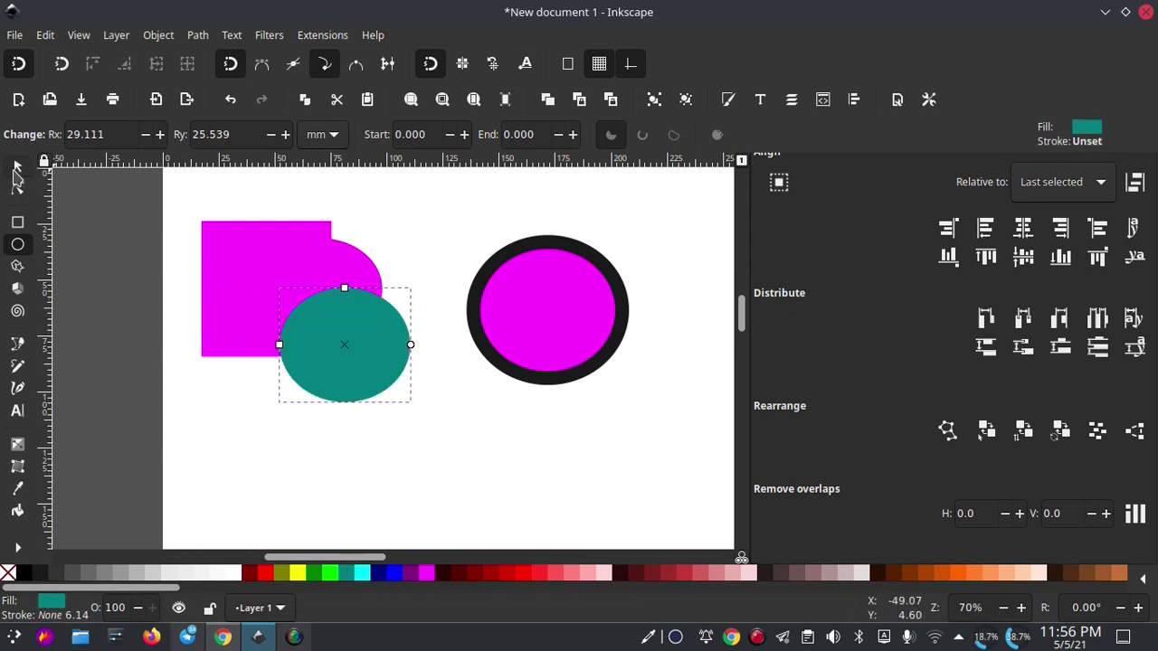
Position the D-shape and the teal ellipse so the ellipse overlaps its lower right.
left_click(17, 166)
left_click(272, 262)
left_click_drag(273, 262, 274, 278)
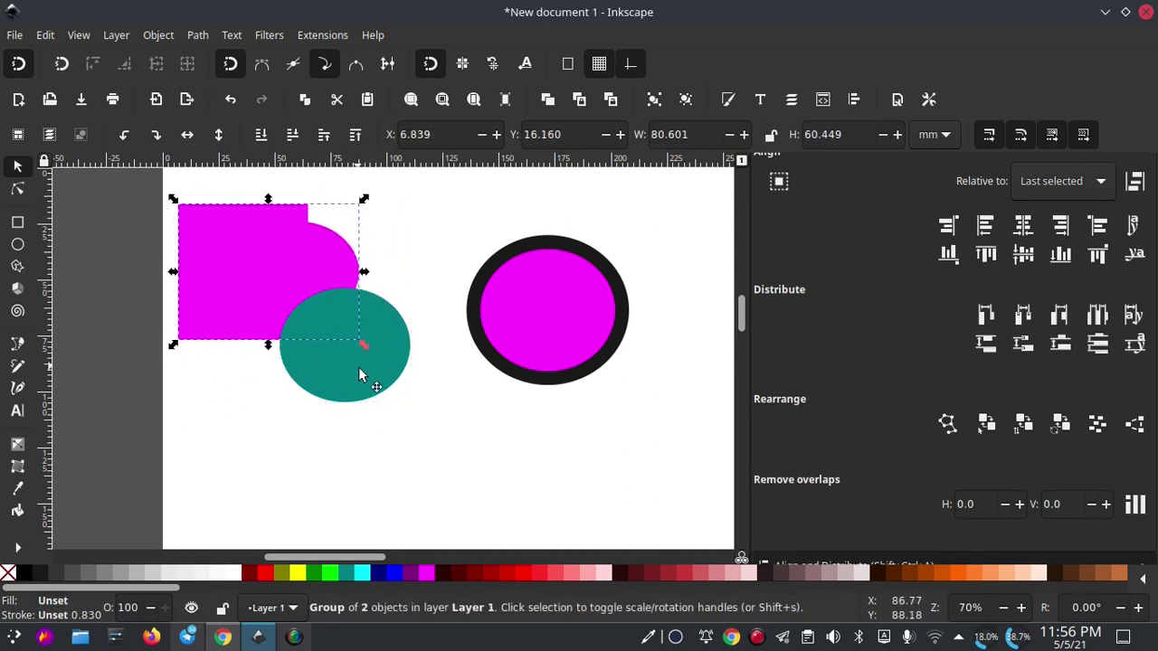
mouse_move(359, 374)
left_mouse_down()
mouse_move(382, 362)
mouse_move(335, 365)
mouse_move(314, 316)
left_mouse_up()
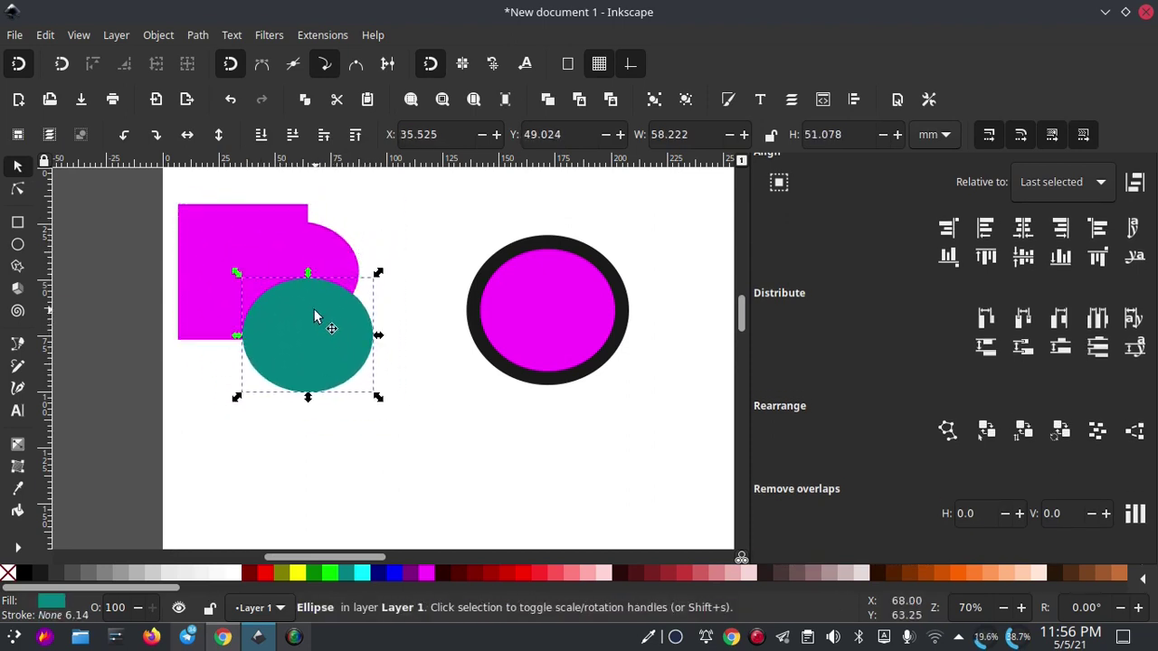
left_click(275, 237)
left_click_drag(275, 237, 311, 249)
left_click_drag(309, 317, 354, 339)
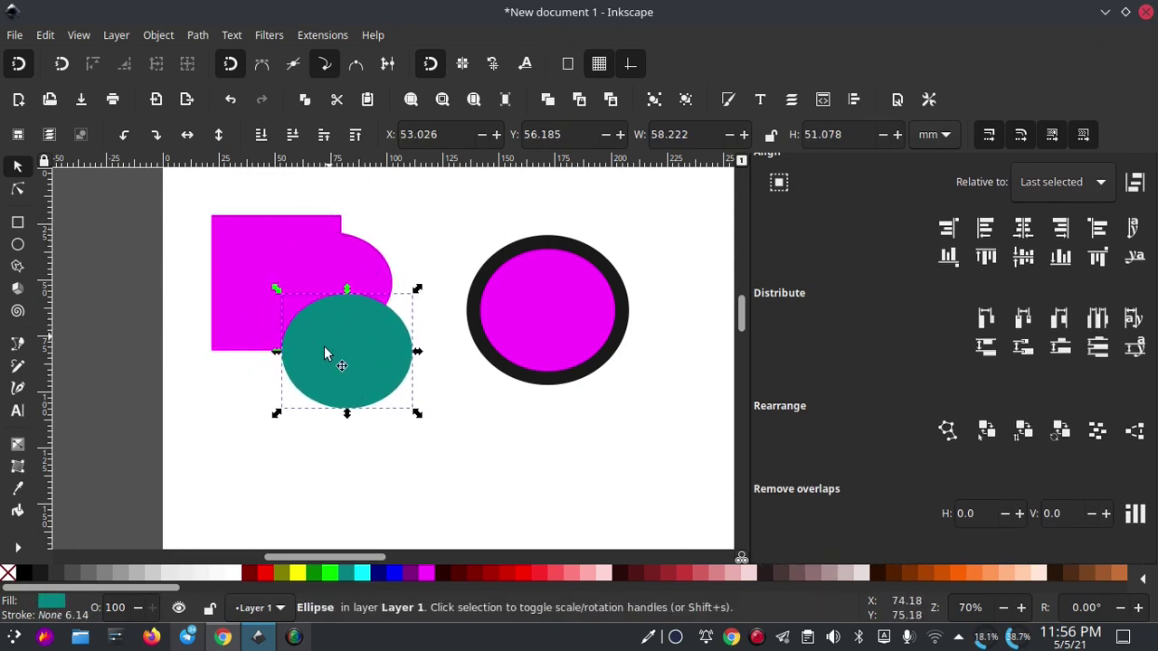
Select the teal ellipse with the magenta D-shape and attempt Path > Difference.
key("shift")
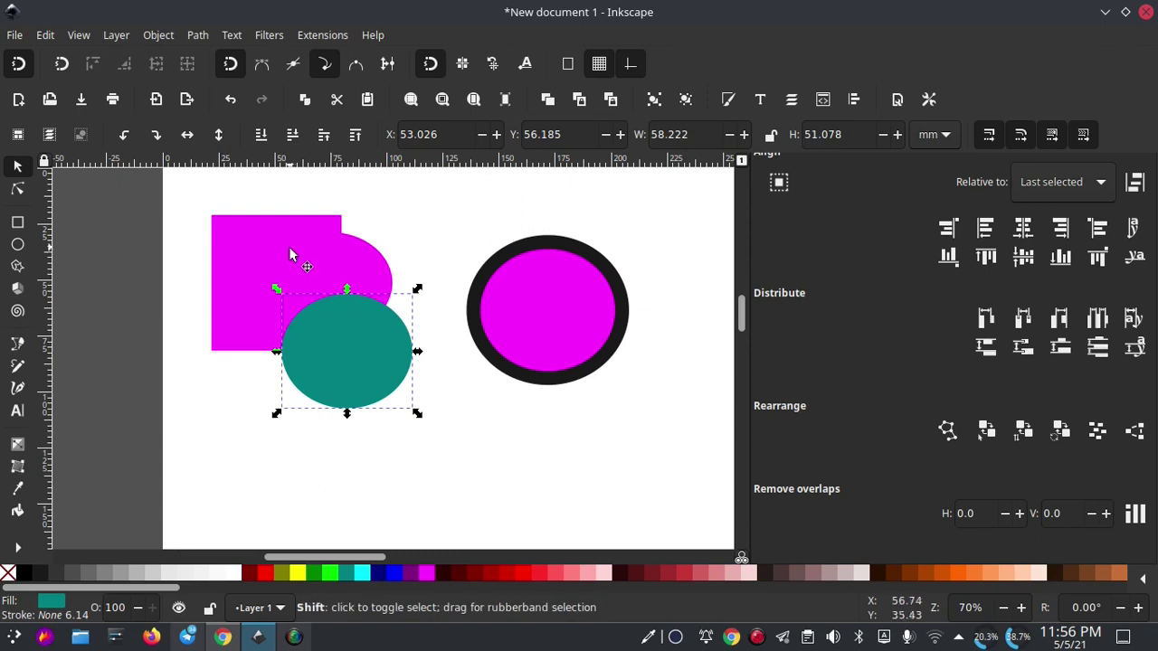
left_click(285, 252, "shift")
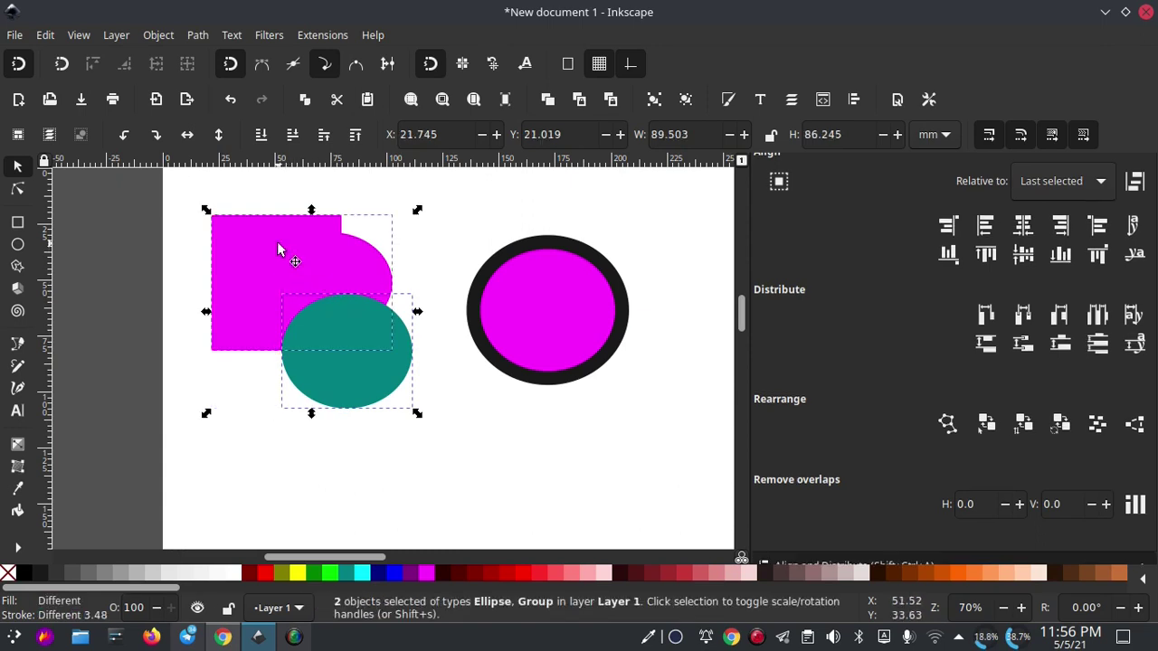
left_click(197, 35)
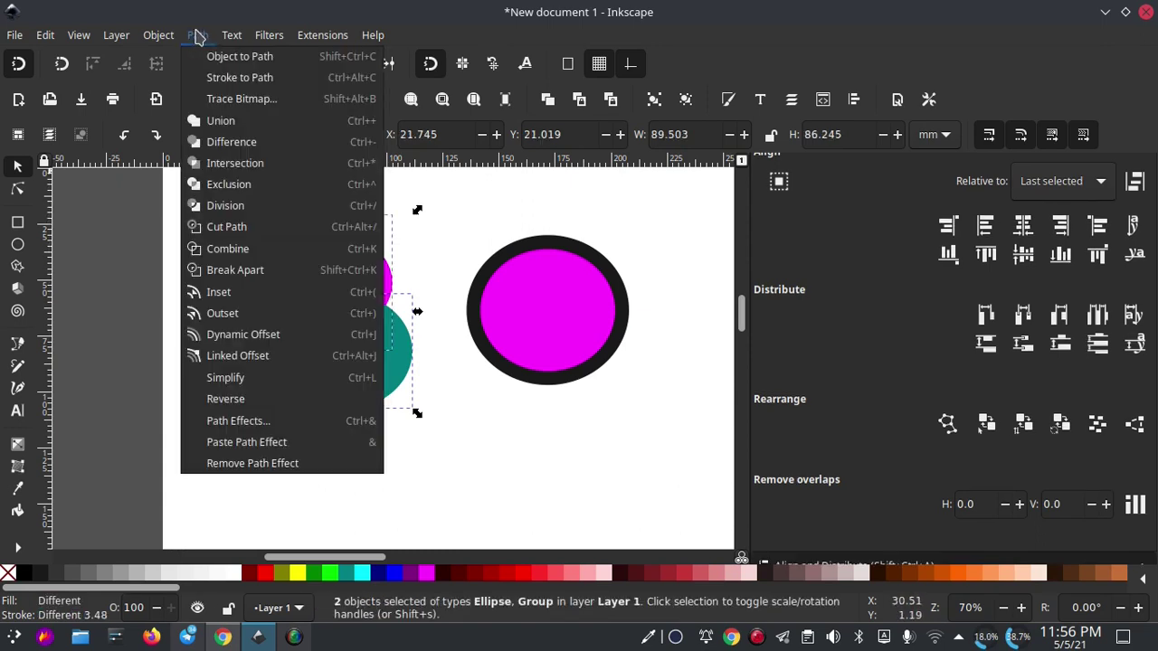
left_click(226, 142)
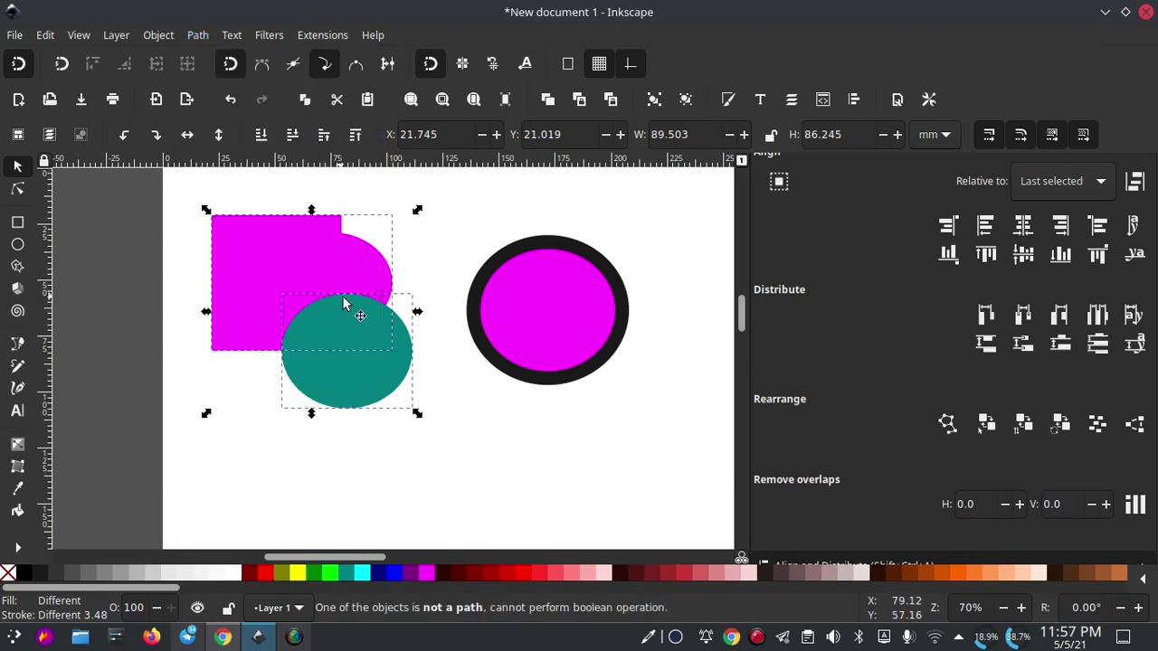
left_click(434, 250)
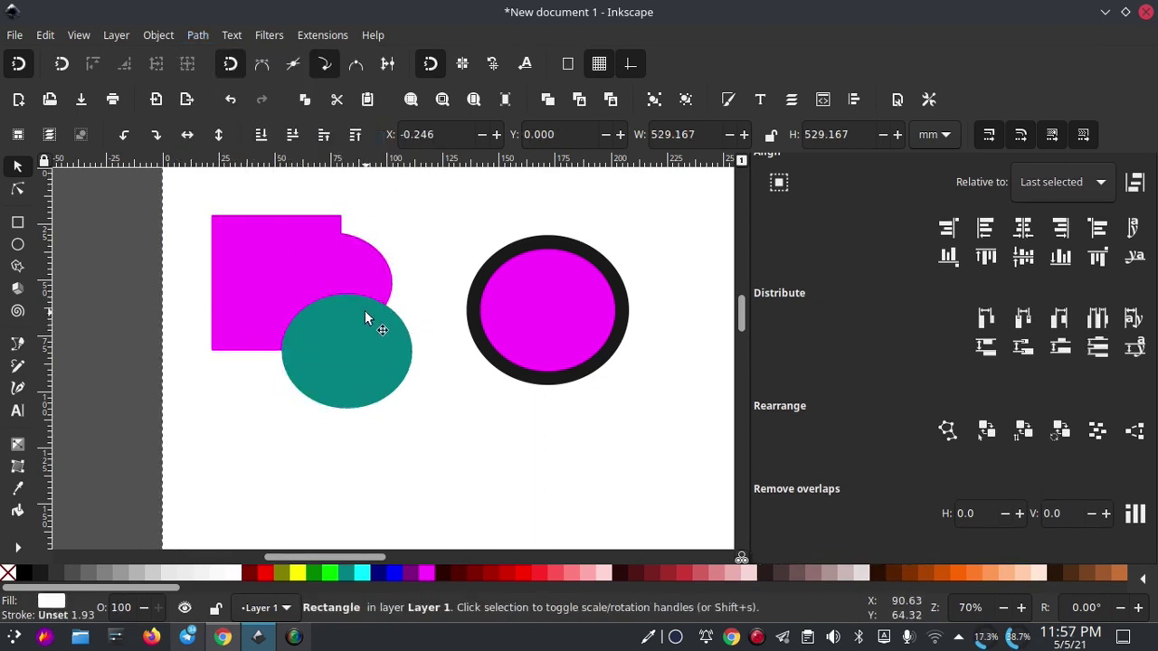
Move the teal ellipse onto the black-ringed circle and apply Path > Difference.
scroll(366, 314, "right", 3)
left_click(245, 362)
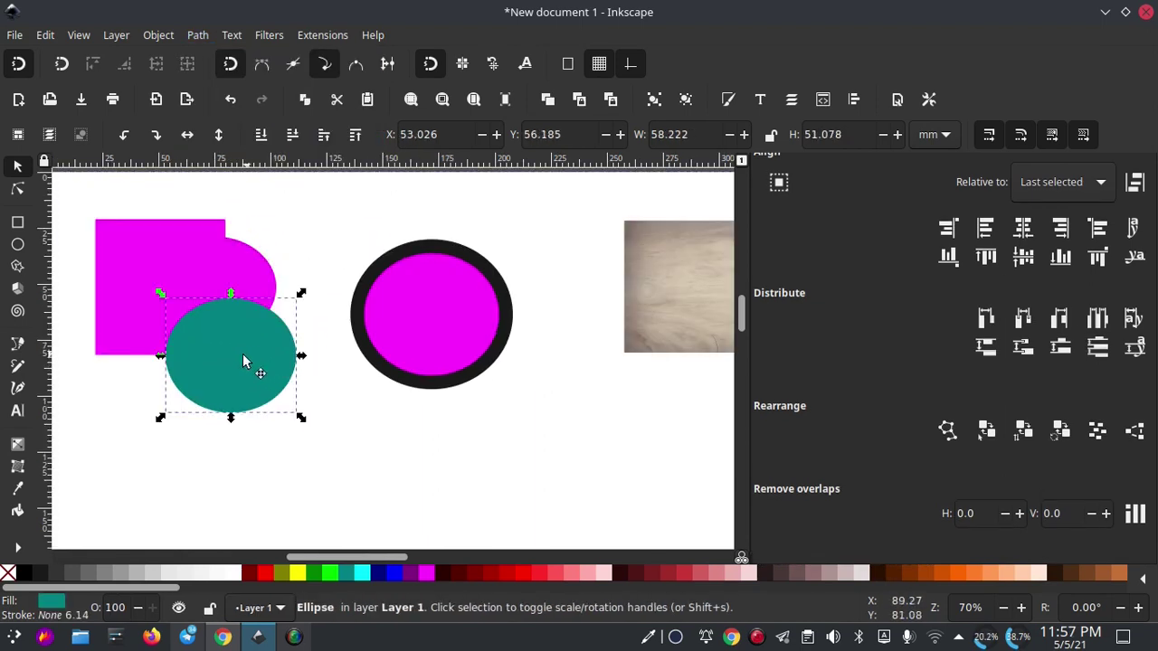
left_click_drag(245, 362, 479, 353)
left_click(416, 272, "shift")
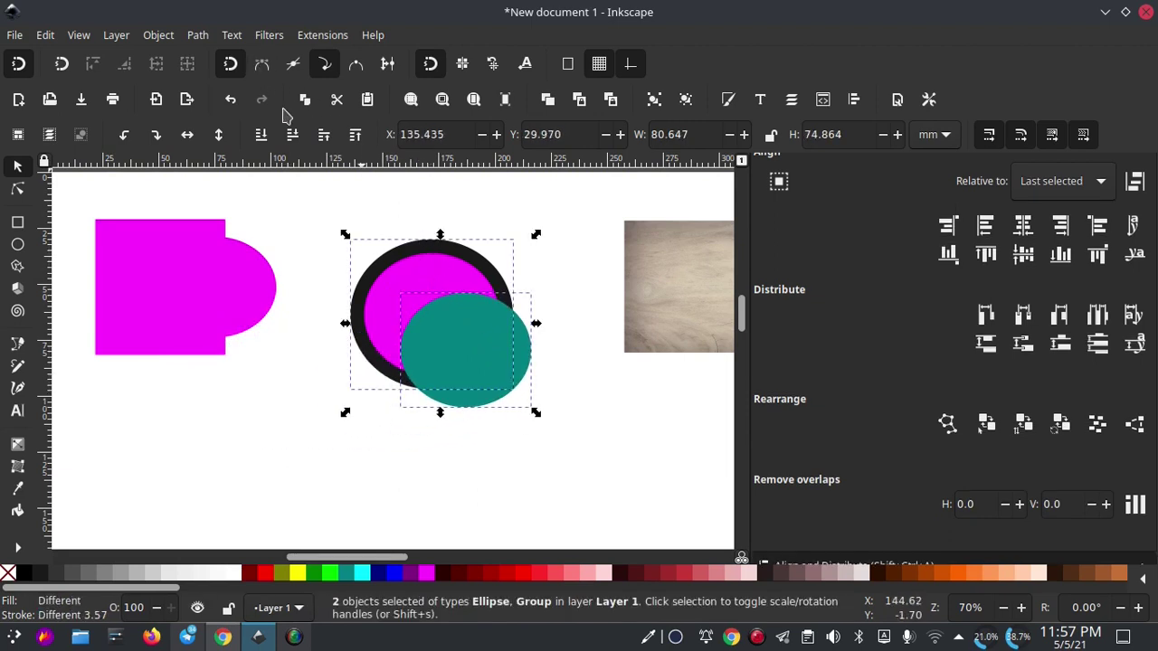
left_click(200, 37)
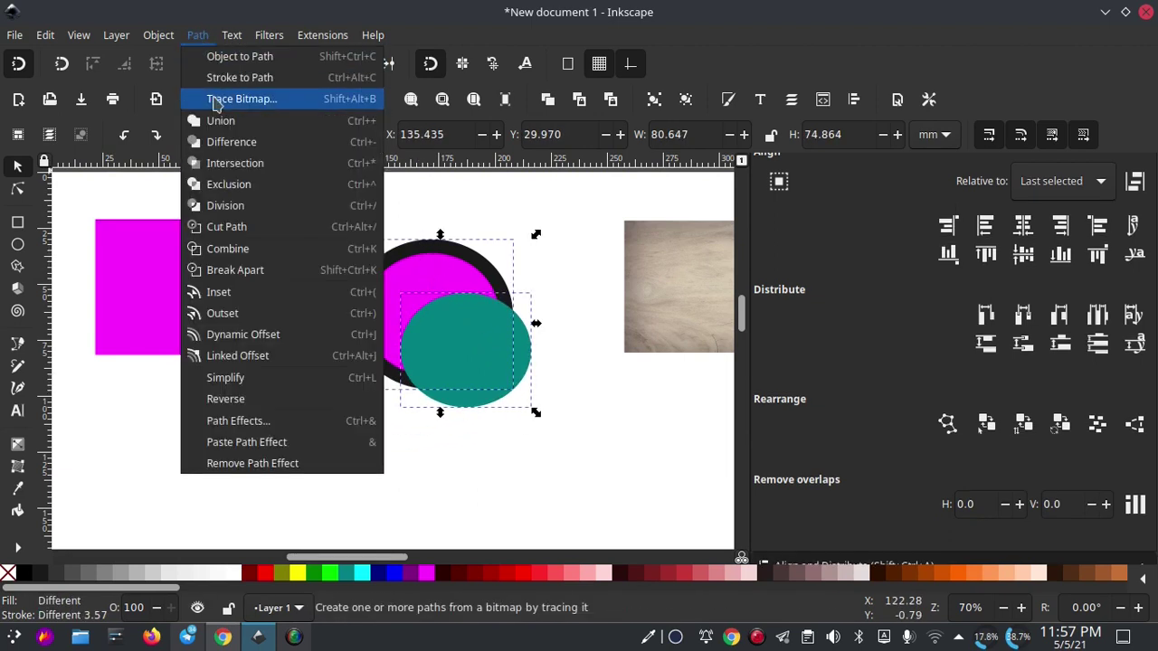
left_click(246, 145)
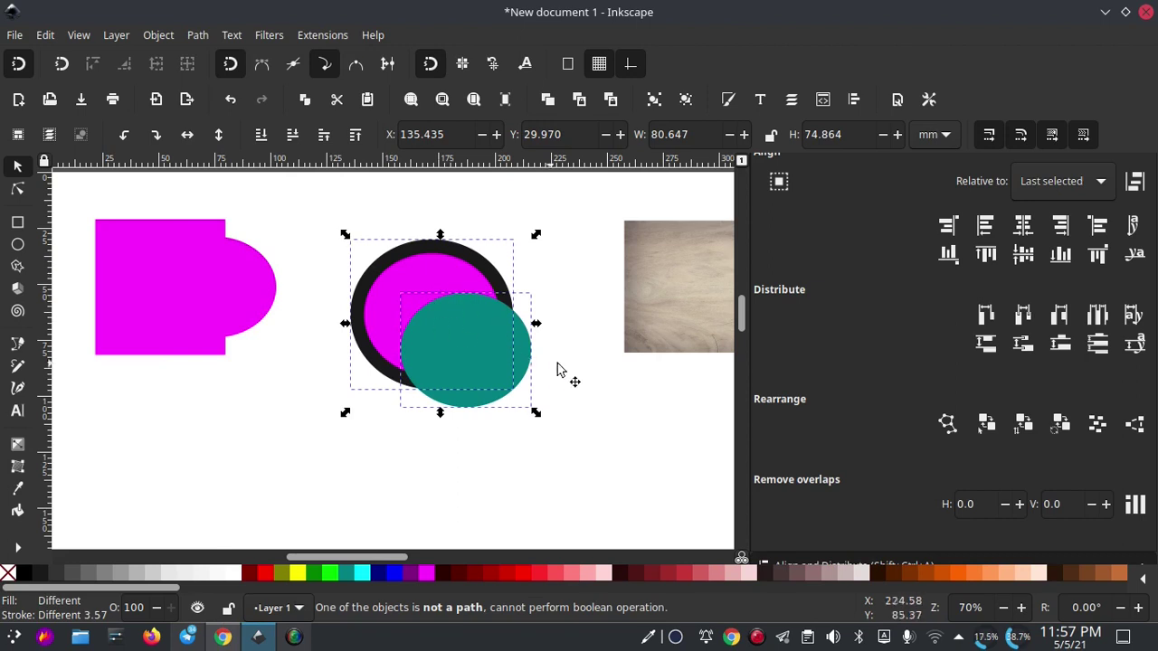
Place the teal ellipse over the wood image and apply Path > Intersection.
left_click(509, 366)
mouse_move(509, 367)
left_mouse_down()
mouse_move(481, 386)
mouse_move(492, 352)
left_mouse_up()
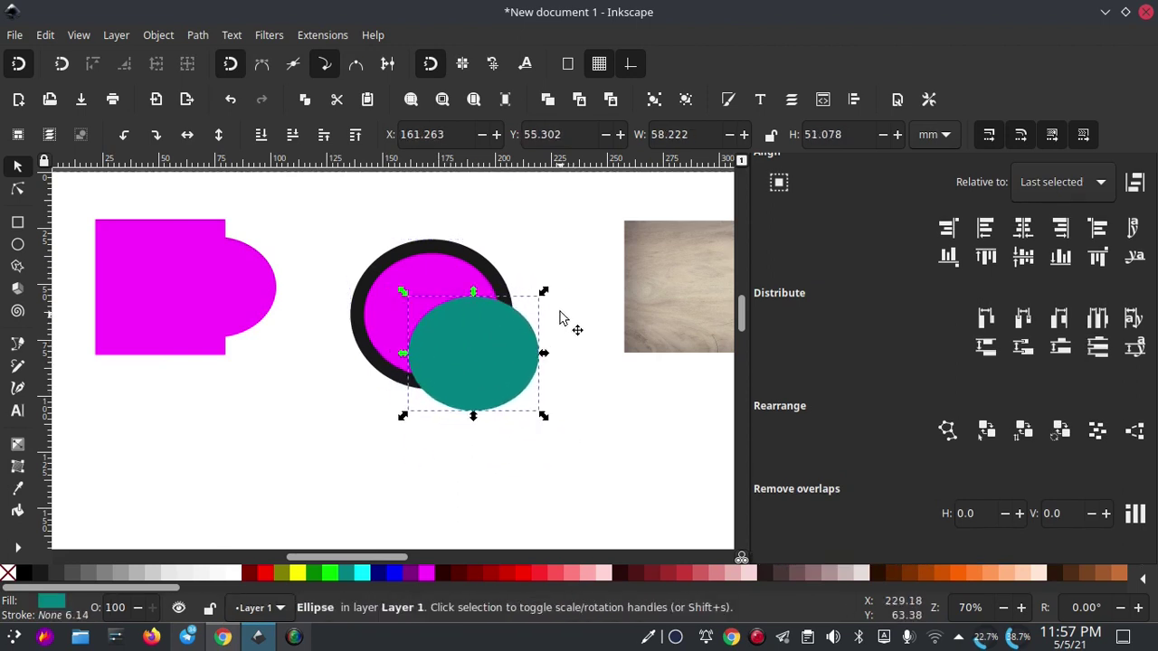
scroll(201, 336, "right", 6)
mouse_move(202, 335)
left_mouse_down()
mouse_move(443, 342)
mouse_move(514, 325)
left_mouse_up()
left_click(417, 259, "shift")
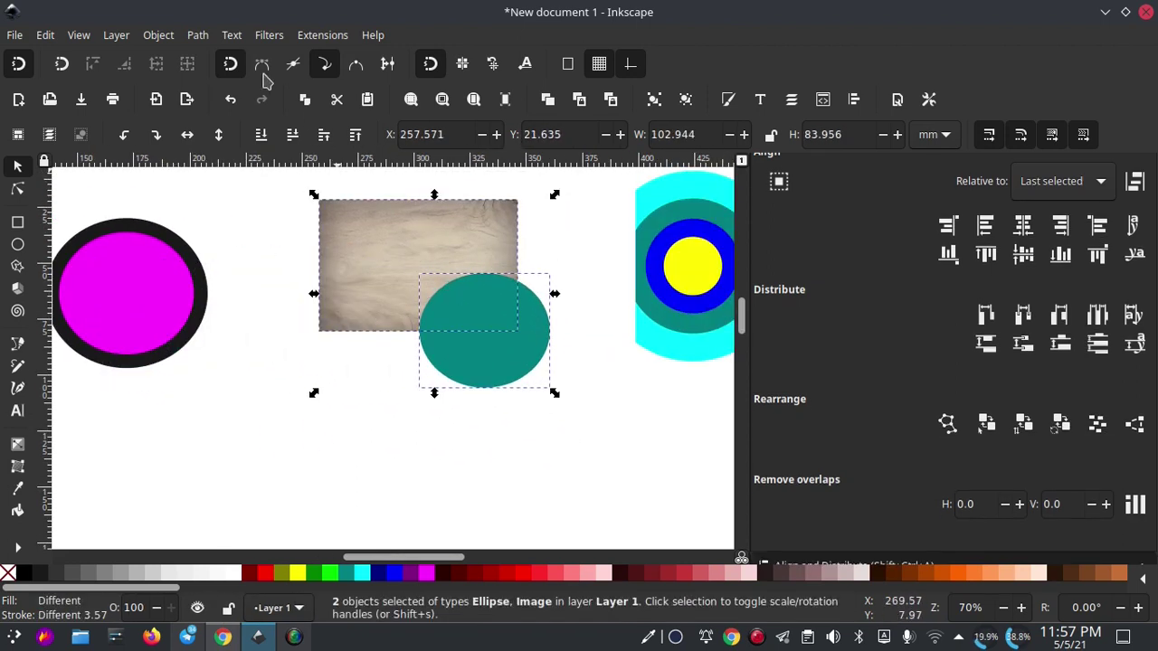
left_click(197, 34)
left_click(233, 163)
Move the teal ellipse onto the target group and apply Path > Difference.
scroll(272, 292, "right", 5)
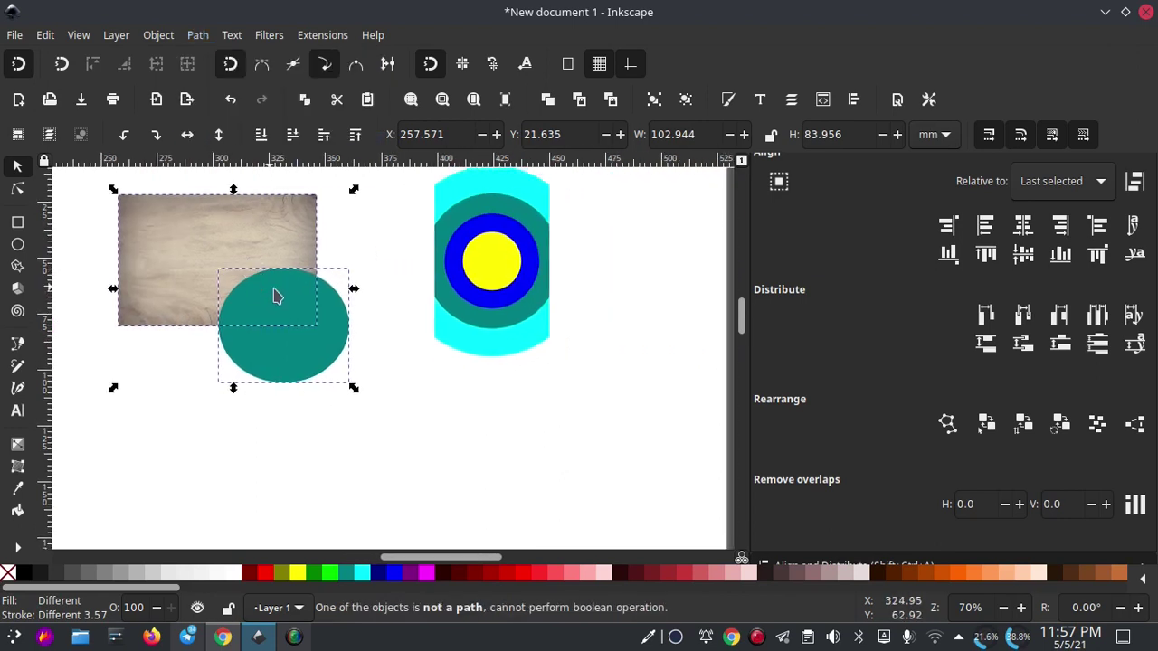
left_click_drag(324, 332, 562, 342)
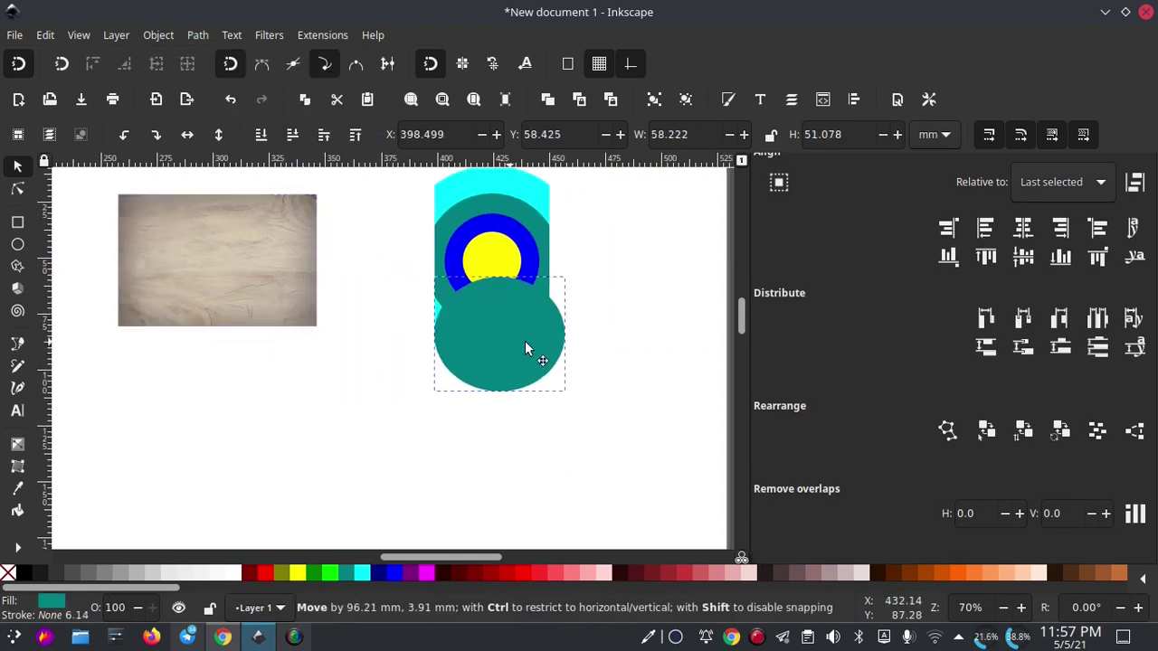
left_click(491, 213, "shift")
left_click(197, 35)
left_click(232, 142)
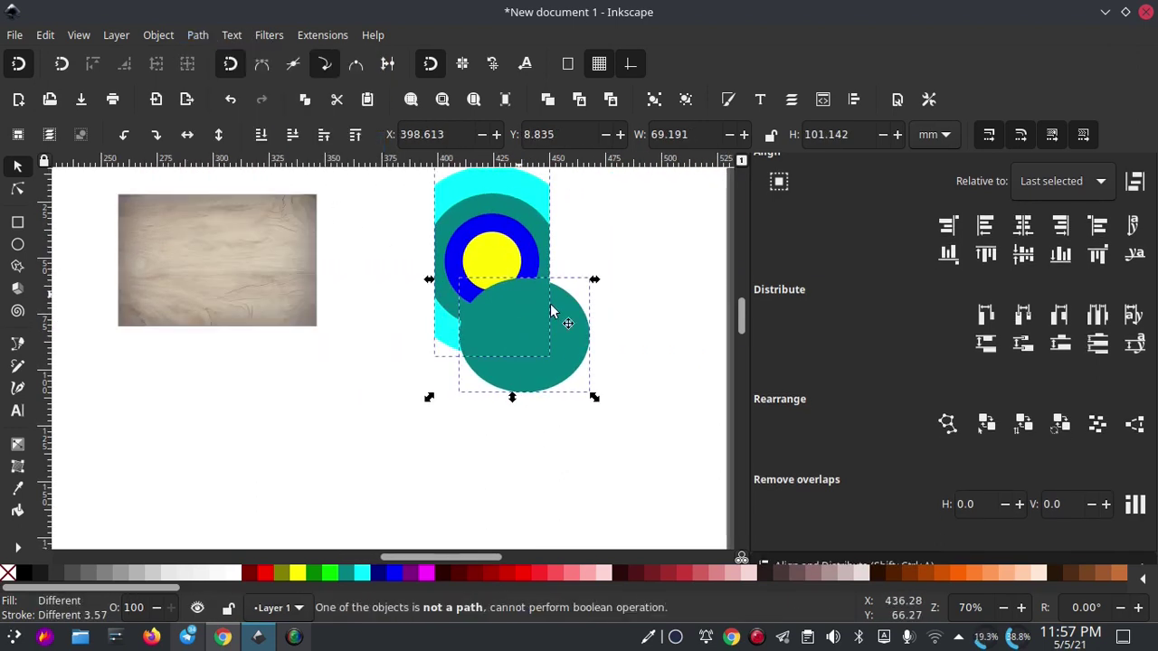
Drag the teal ellipse back over the bottom edge of the magenta D-shape.
scroll(501, 292, "left", 5)
left_click(679, 328)
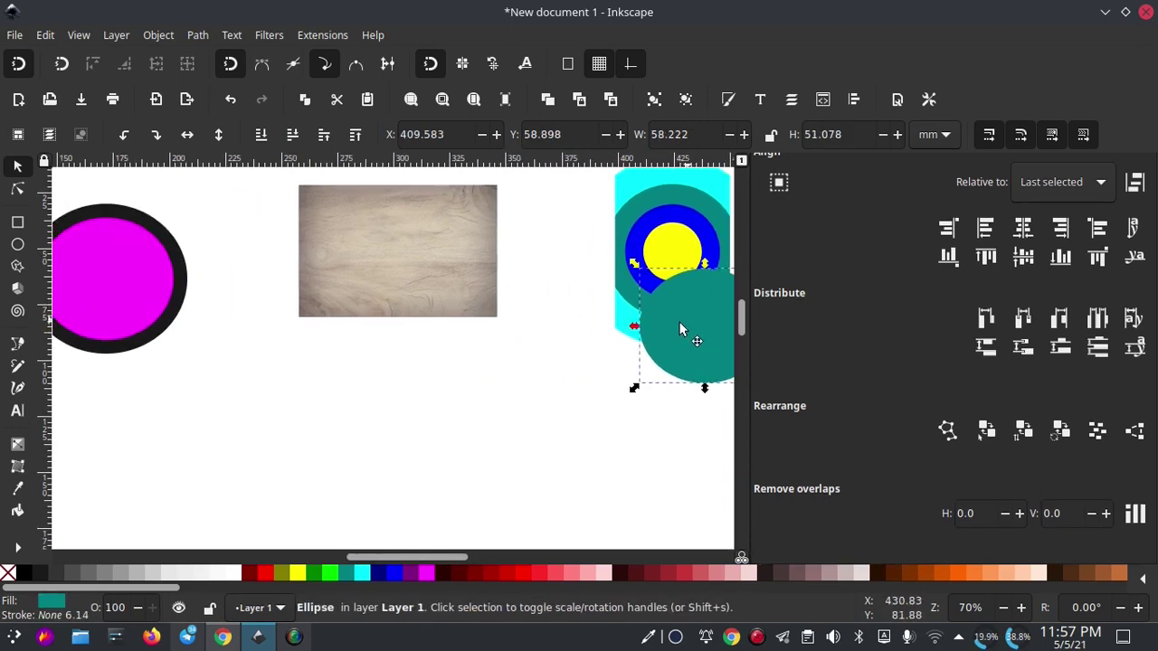
left_click_drag(682, 331, 332, 358)
scroll(208, 323, "left", 5)
mouse_move(719, 349)
left_mouse_down()
mouse_move(286, 331)
mouse_move(344, 331)
mouse_move(292, 318)
left_mouse_up()
scroll(292, 319, "up", 2)
scroll(292, 319, "left", 1)
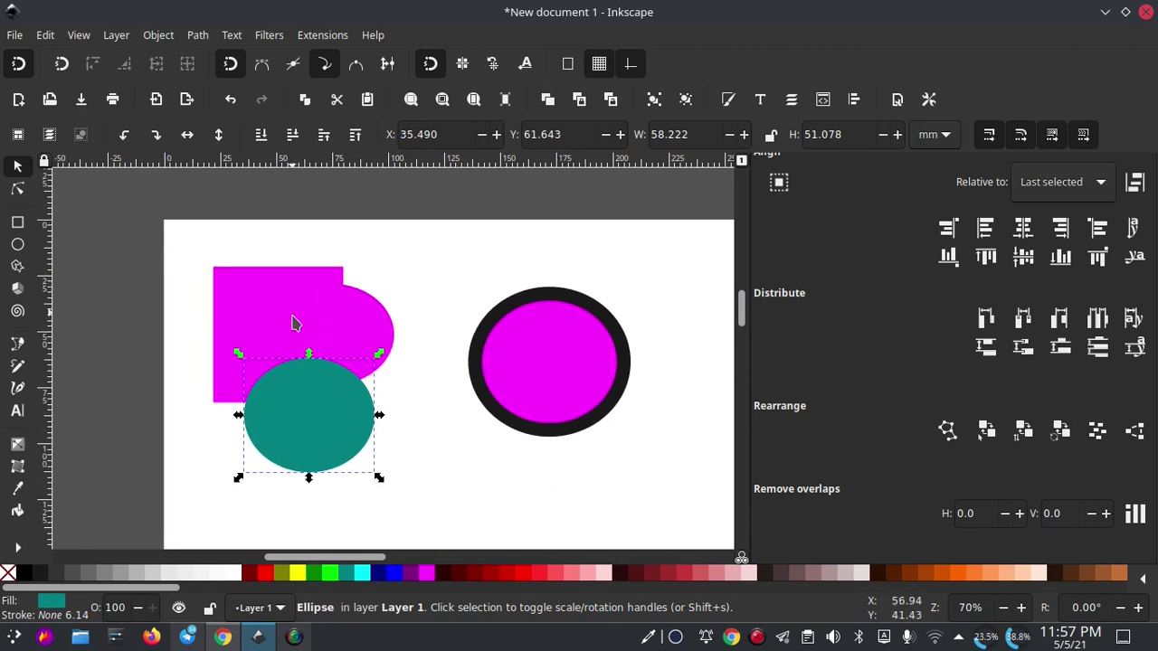
Settle the teal ellipse below the magenta group and raise the group so they don't touch.
mouse_move(317, 403)
left_mouse_down()
mouse_move(305, 388)
mouse_move(355, 382)
mouse_move(363, 461)
left_mouse_up()
left_click(315, 332)
mouse_move(305, 322)
left_mouse_down()
mouse_move(342, 345)
mouse_move(336, 319)
mouse_move(308, 343)
left_mouse_up()
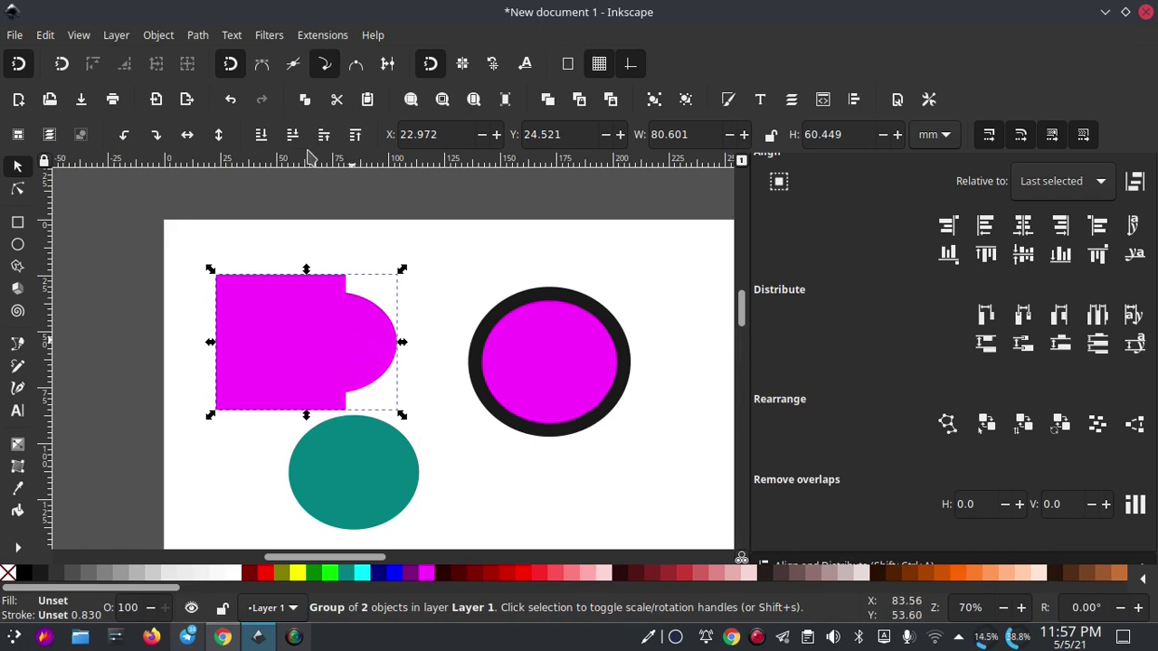
left_click(339, 461)
left_click_drag(351, 456, 362, 402)
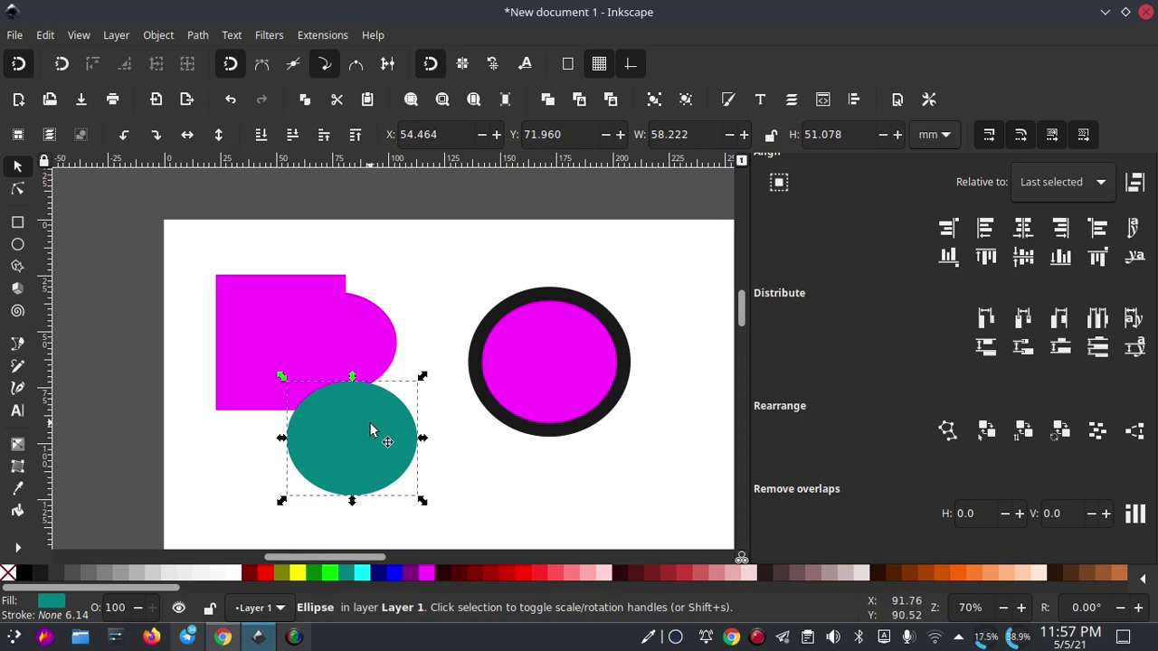
left_click_drag(370, 423, 376, 427)
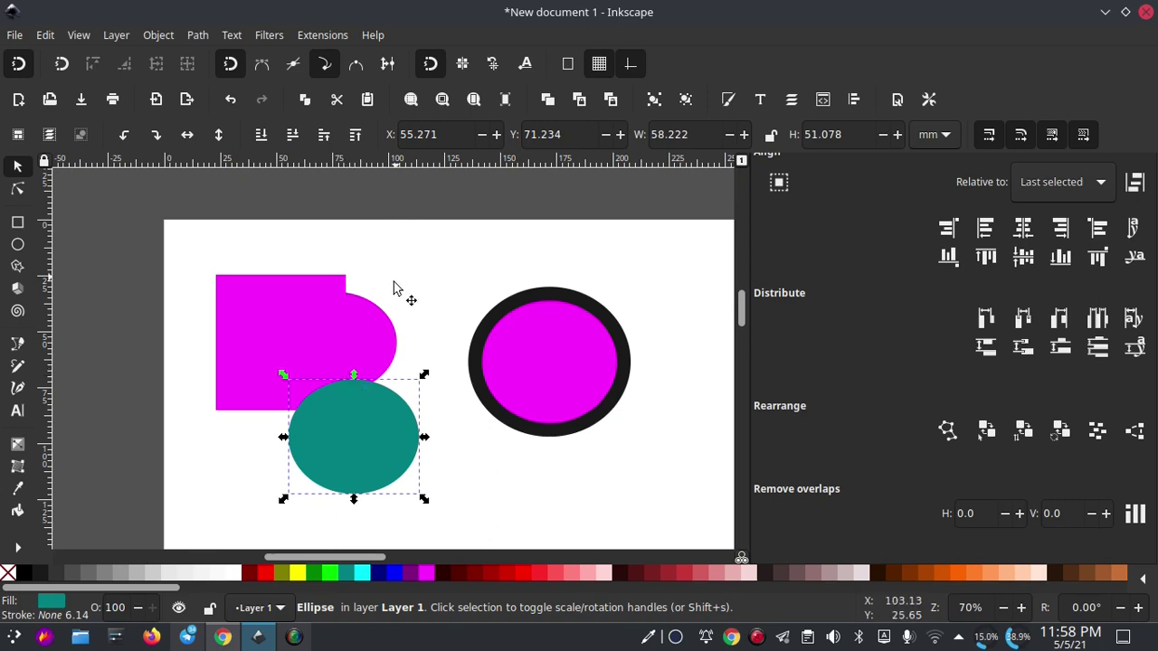
left_click_drag(366, 395, 371, 425)
left_click(331, 341)
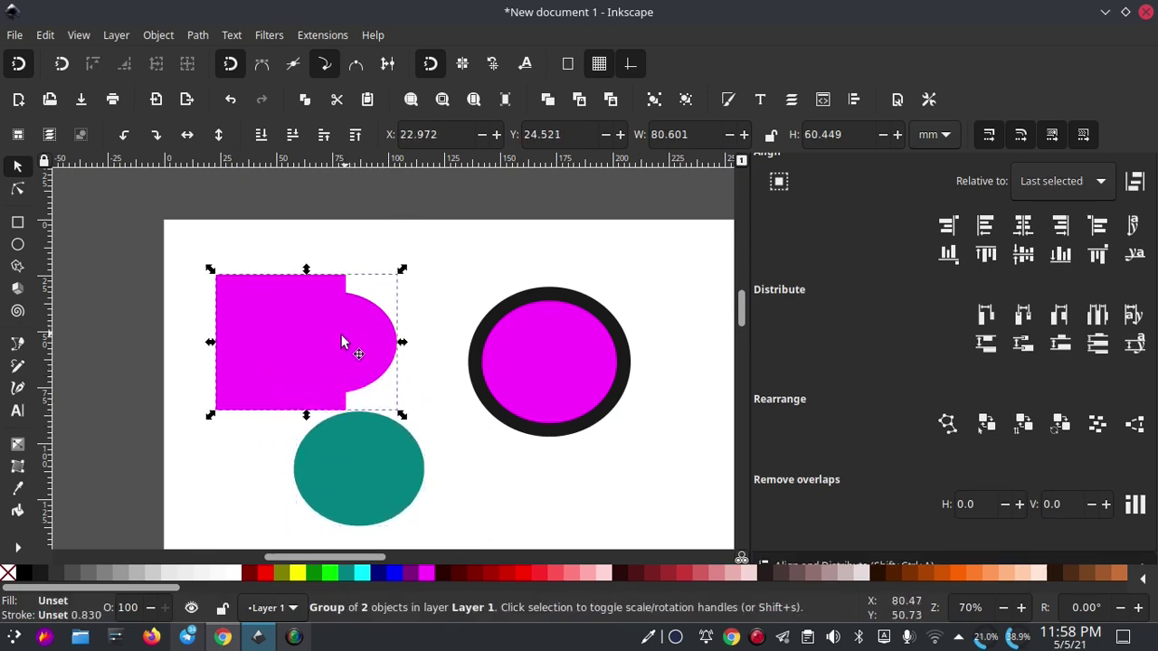
left_click_drag(331, 338, 312, 312)
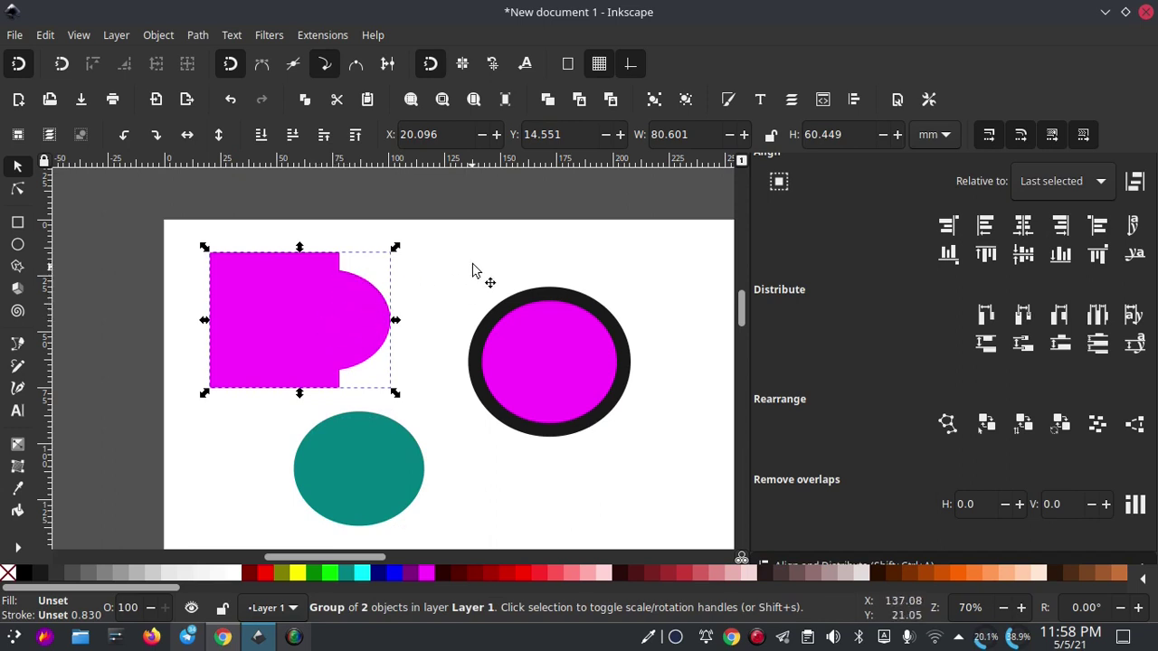
Enable Split View Mode and slide the divider to compare outline and normal rendering.
left_click(82, 36)
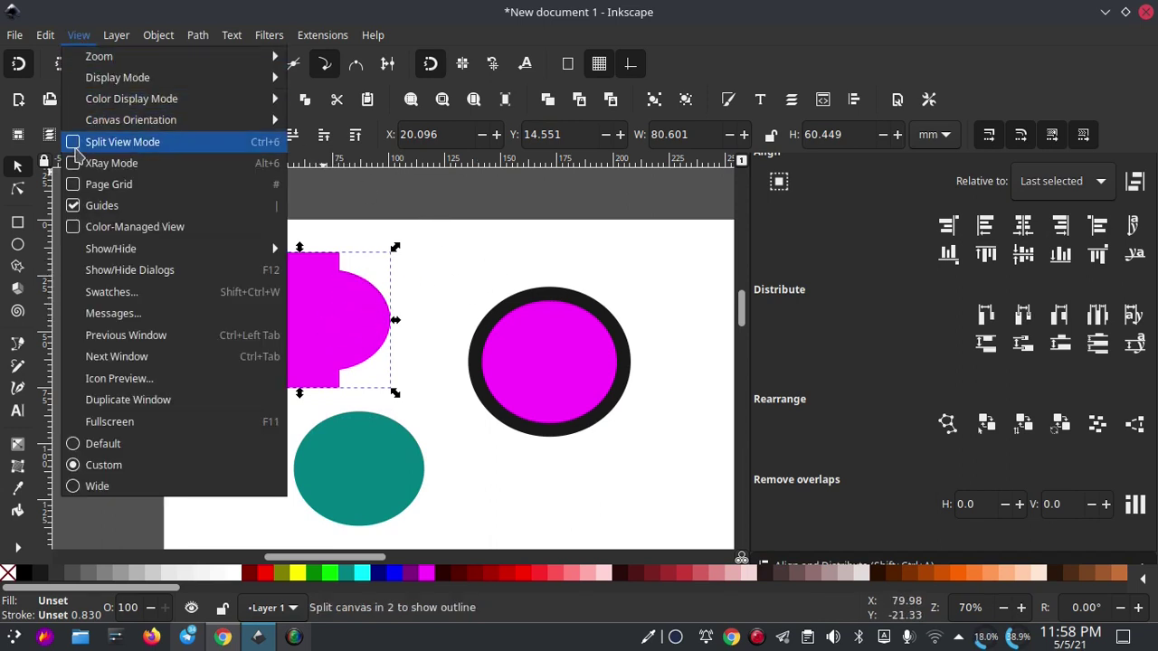
left_click(84, 146)
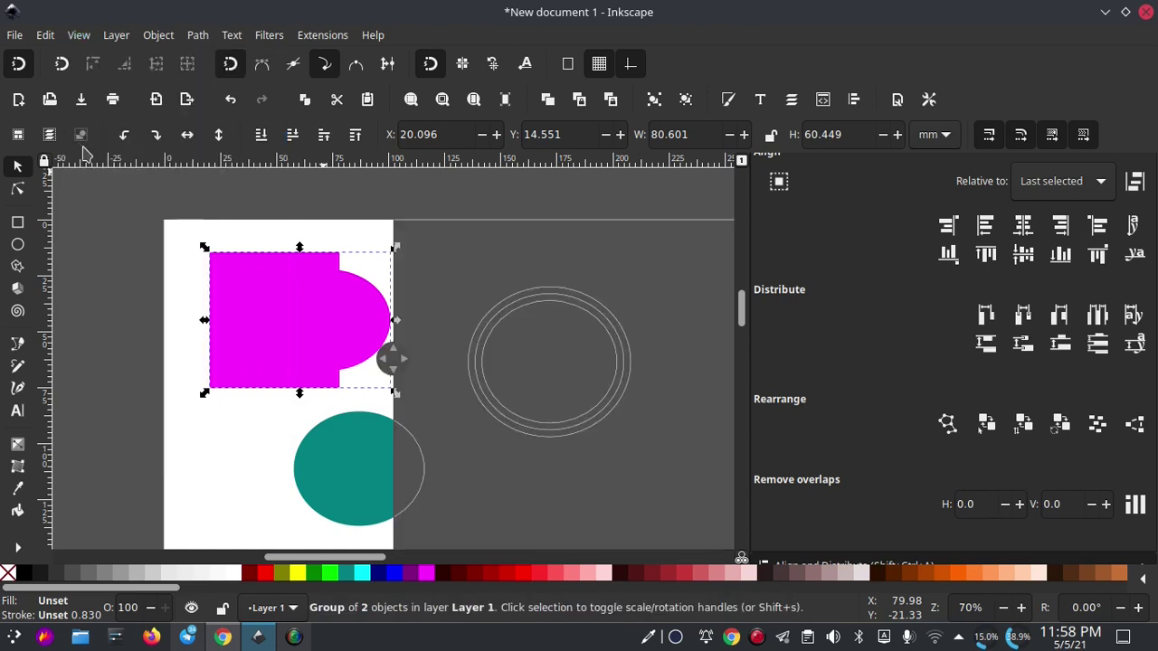
left_click_drag(393, 354, 140, 365)
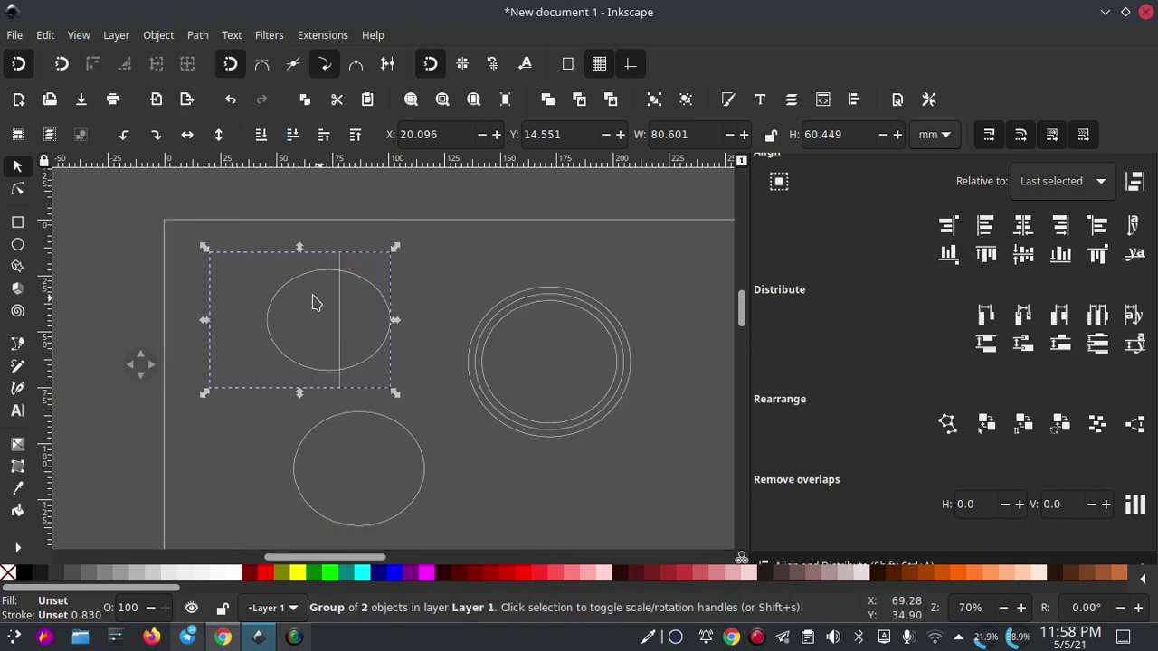
left_click(407, 289)
left_click(467, 294)
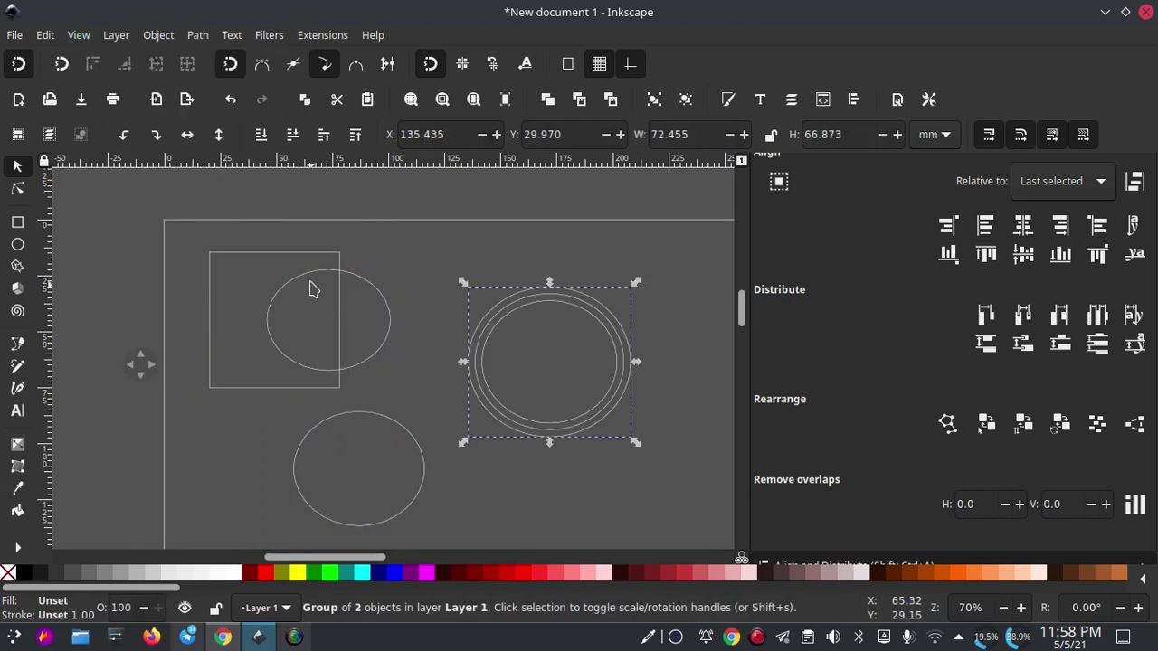
left_click(294, 290)
left_click(304, 344)
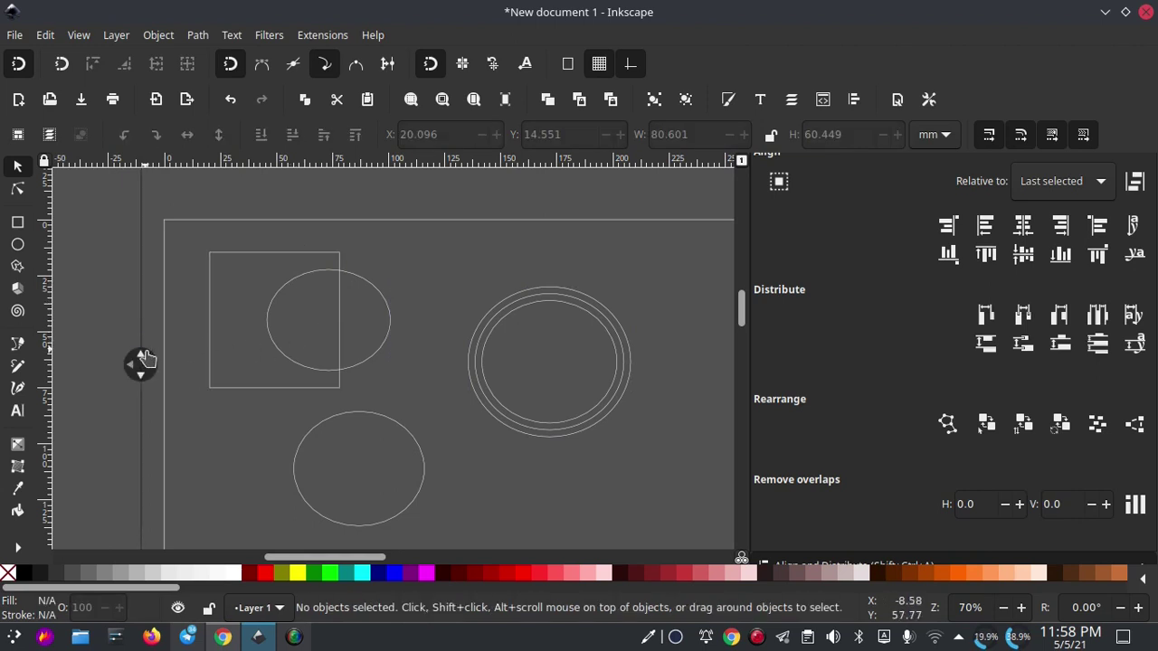
left_click_drag(141, 364, 606, 362)
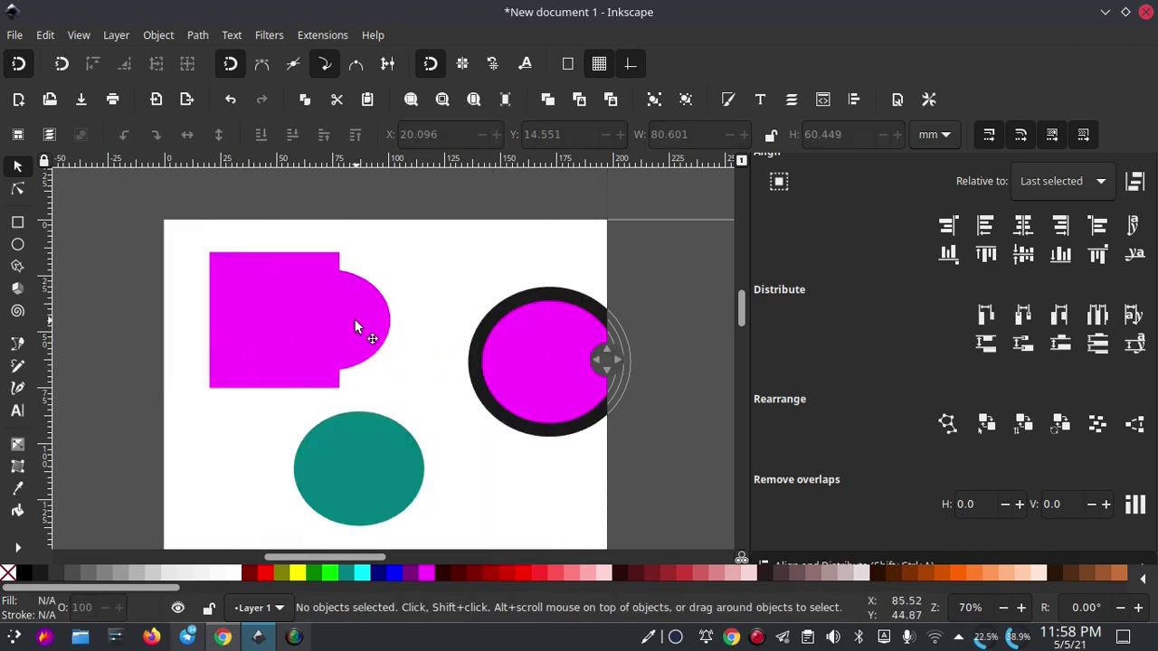
Ungroup the magenta group and select its rectangle and half-ellipse separately.
left_click(355, 321)
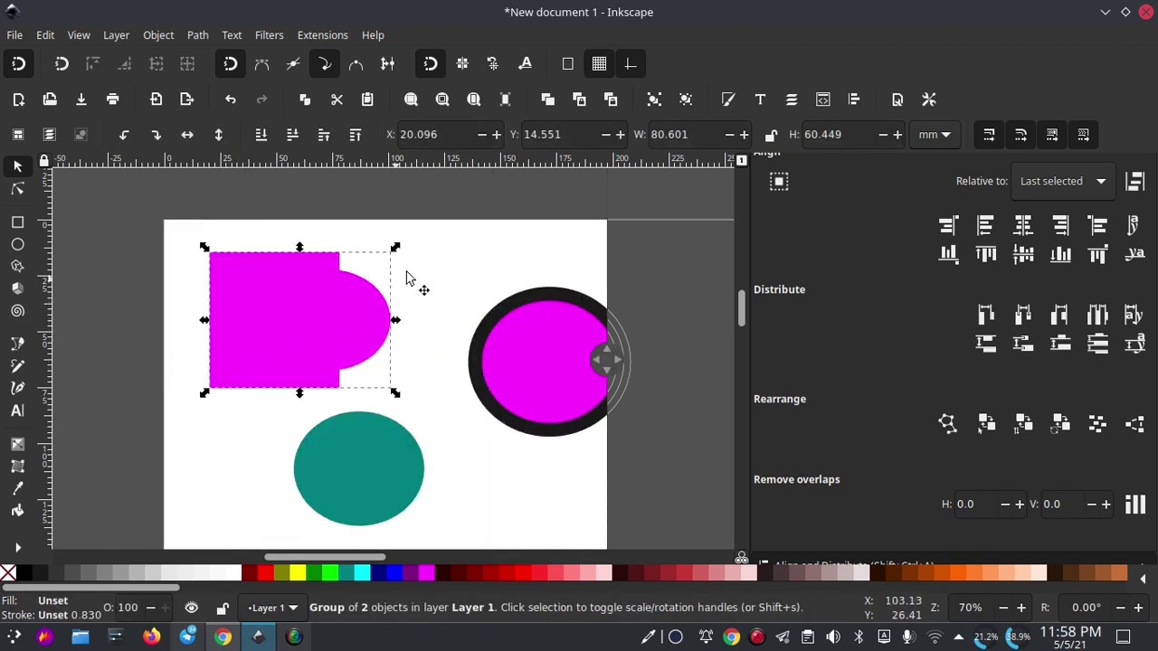
left_click(686, 101)
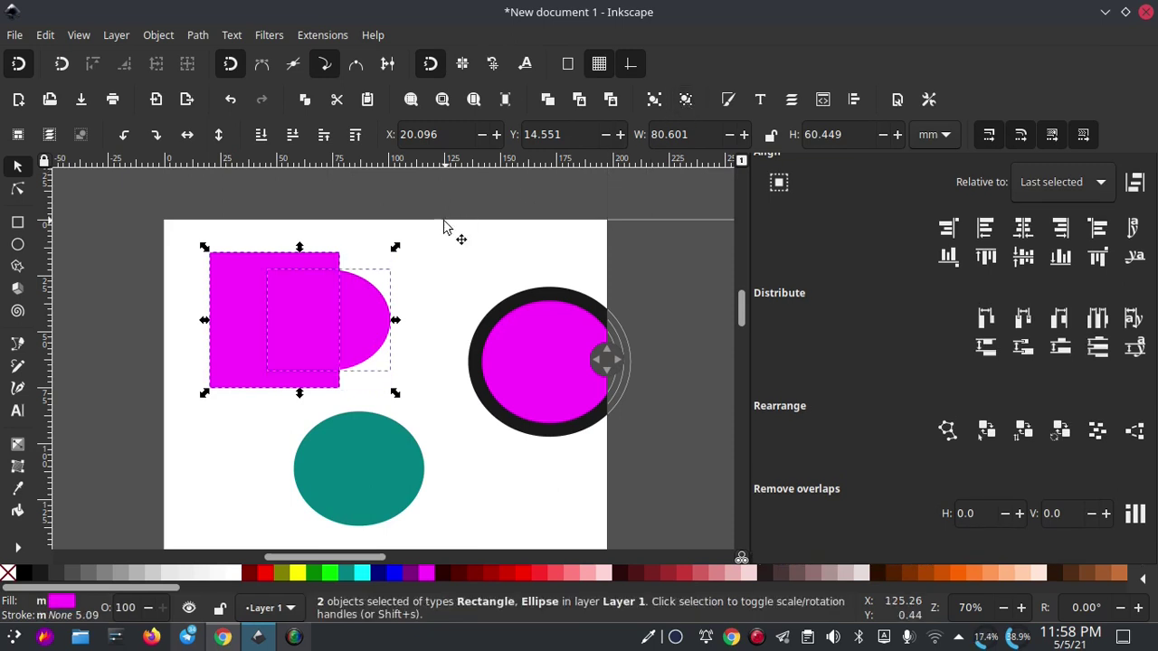
left_click(325, 284)
left_click(313, 305, "alt")
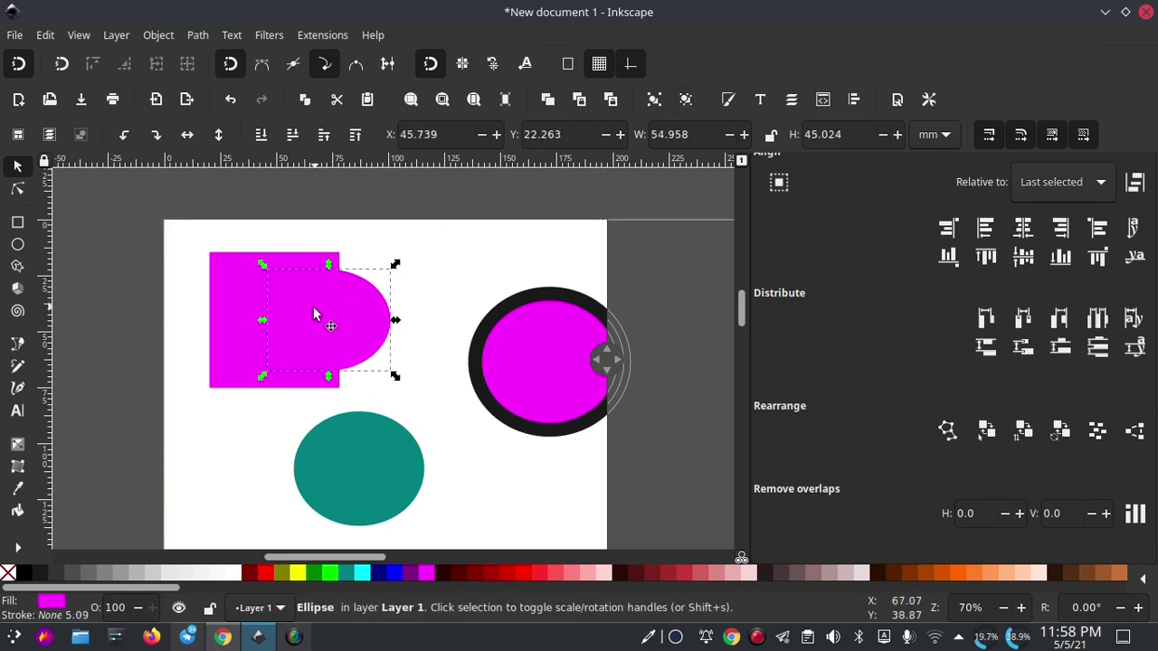
right_click(318, 317)
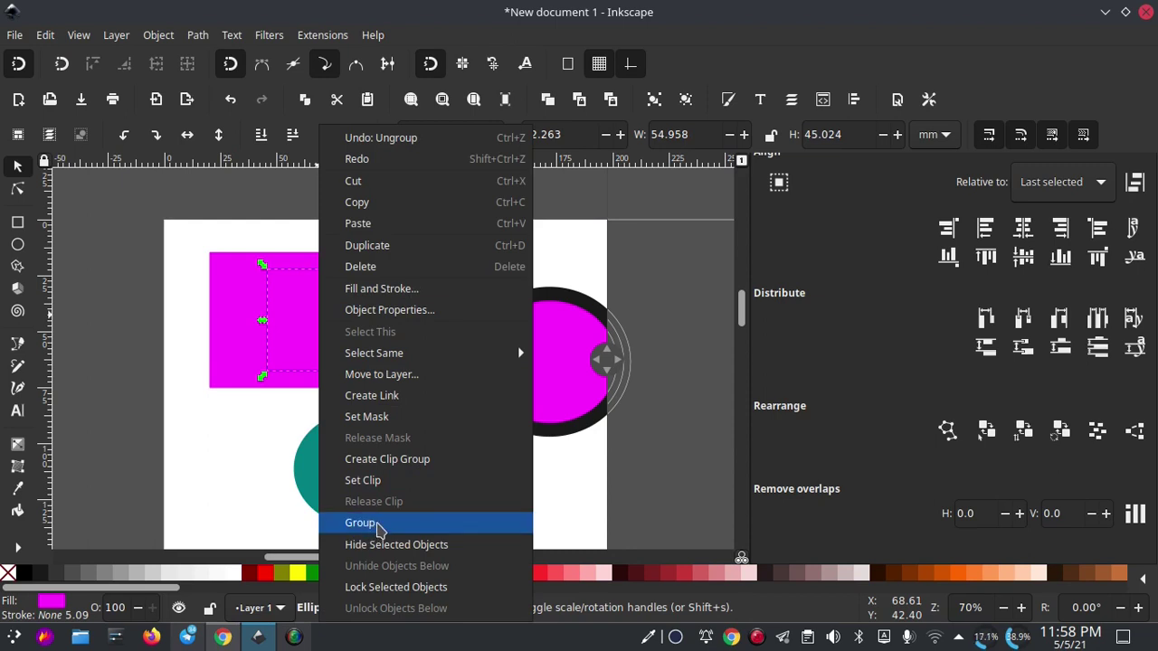
left_click(245, 301)
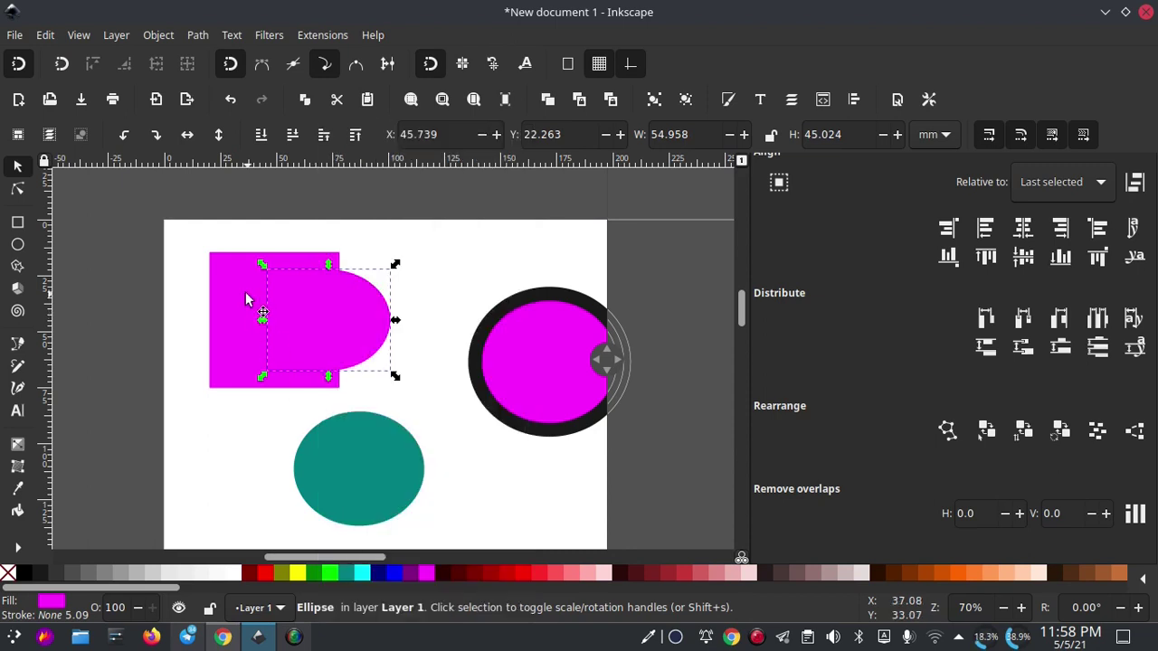
Regroup the rectangle and half-ellipse via right-click, then ungroup them again.
left_click(292, 314, "shift")
right_click(292, 317)
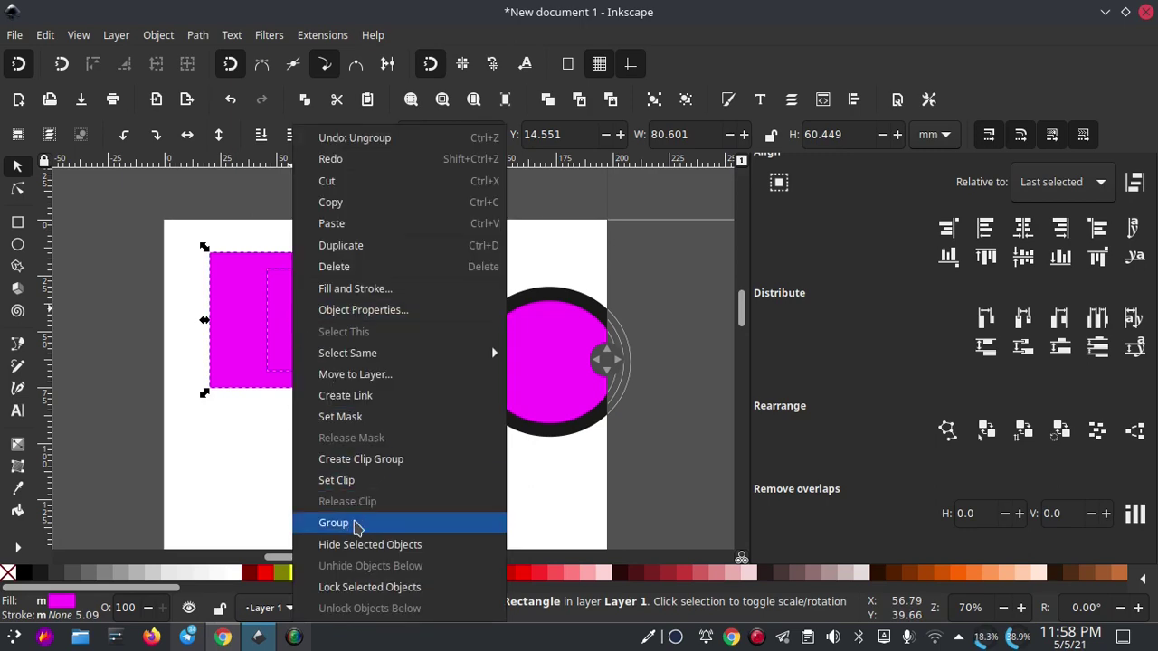
left_click(354, 522)
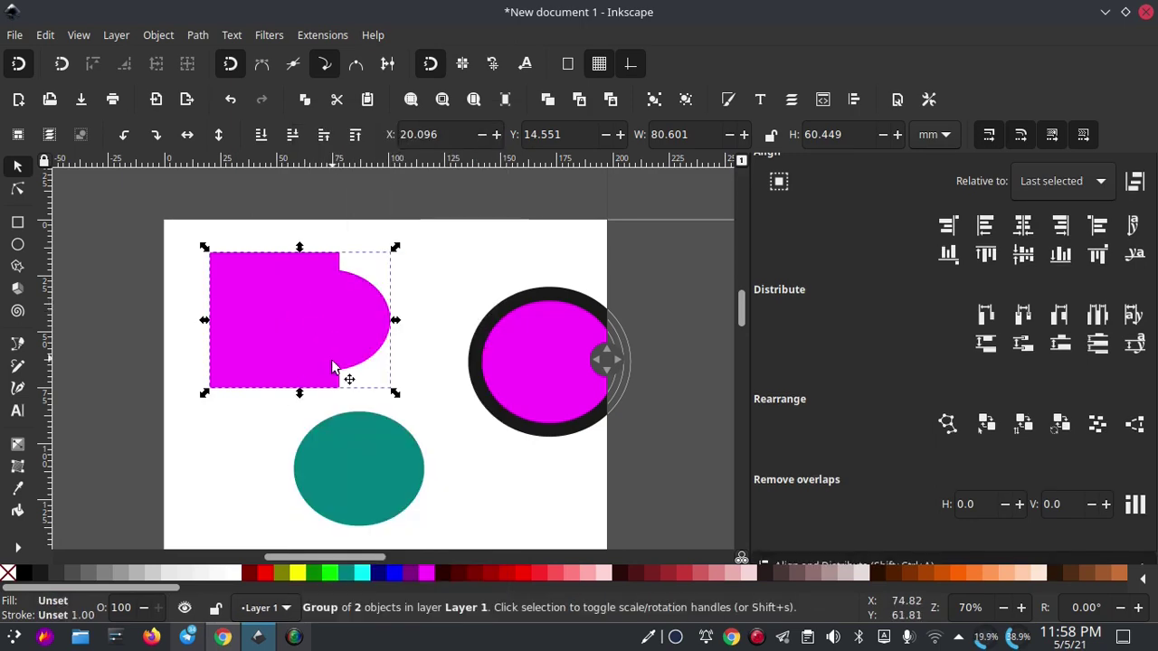
right_click(318, 312)
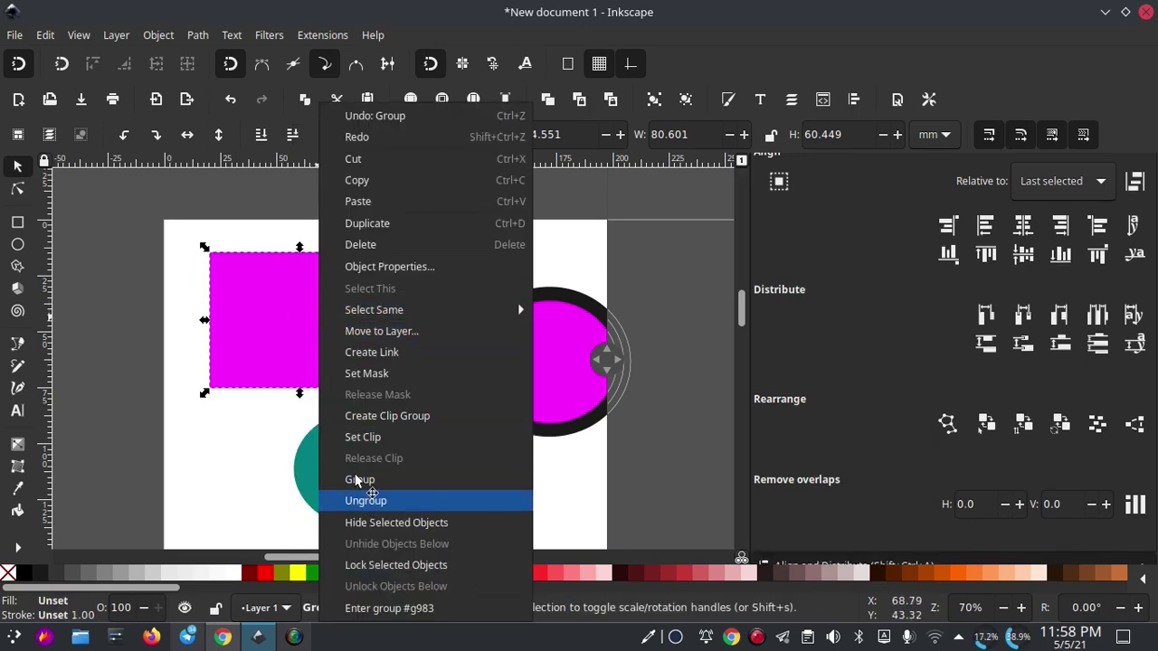
left_click(366, 500)
key("Escape")
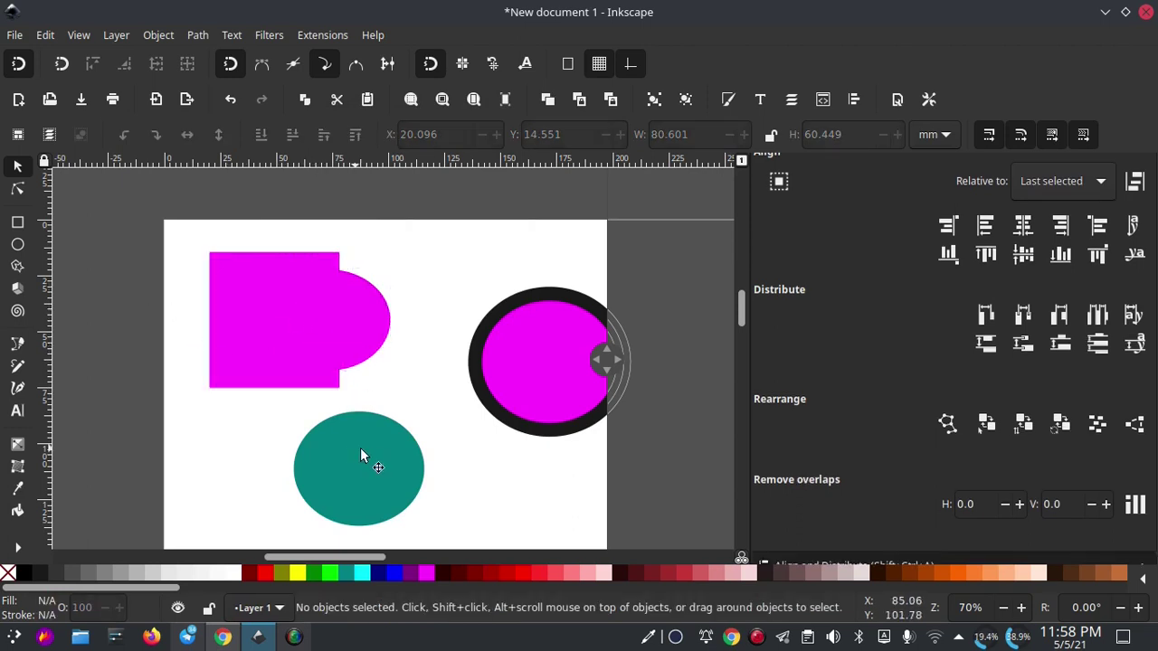
Try placing the teal ellipse over the half-ellipse, then move it back down below.
left_click_drag(361, 448, 310, 432)
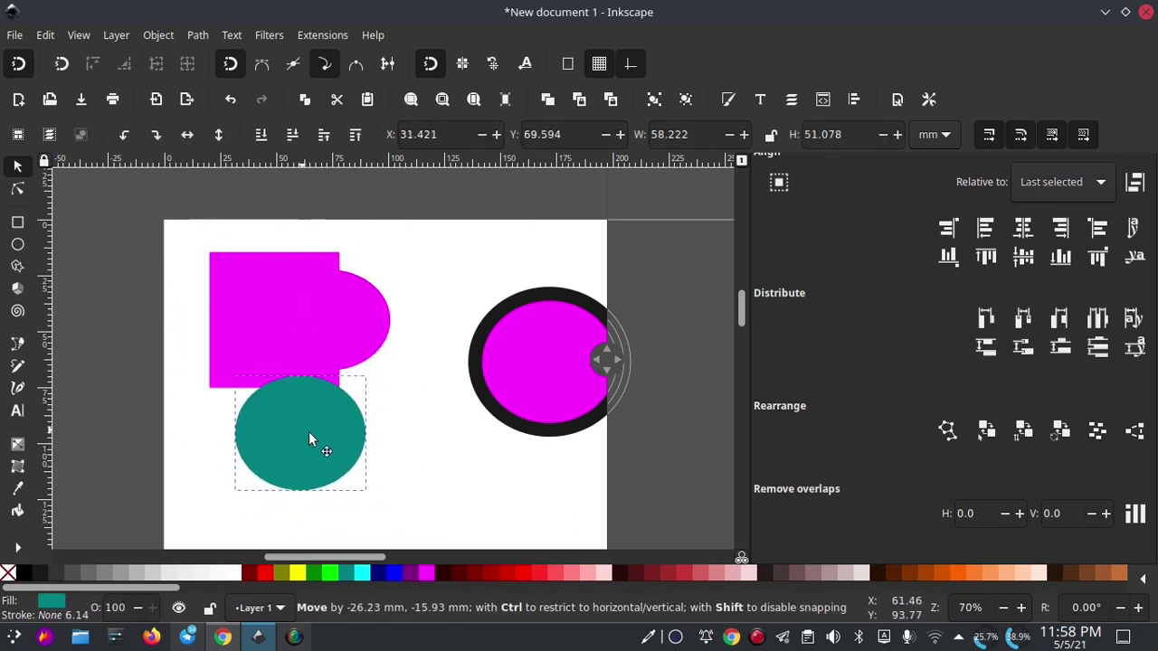
left_click_drag(308, 433, 359, 384)
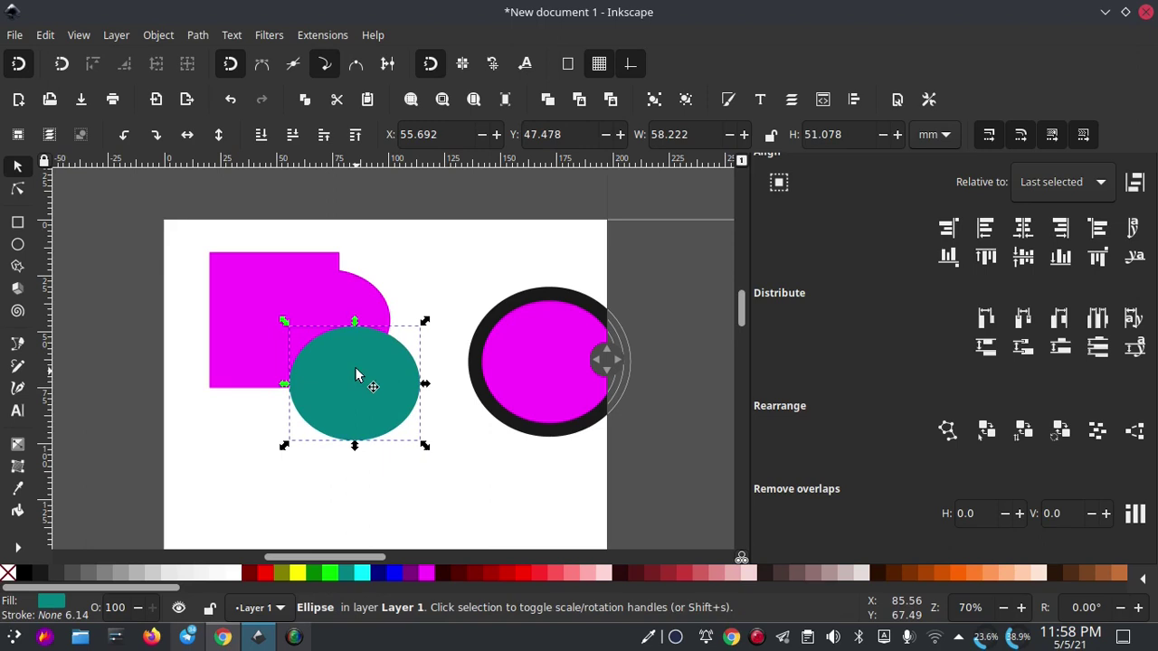
left_click(361, 303, "shift")
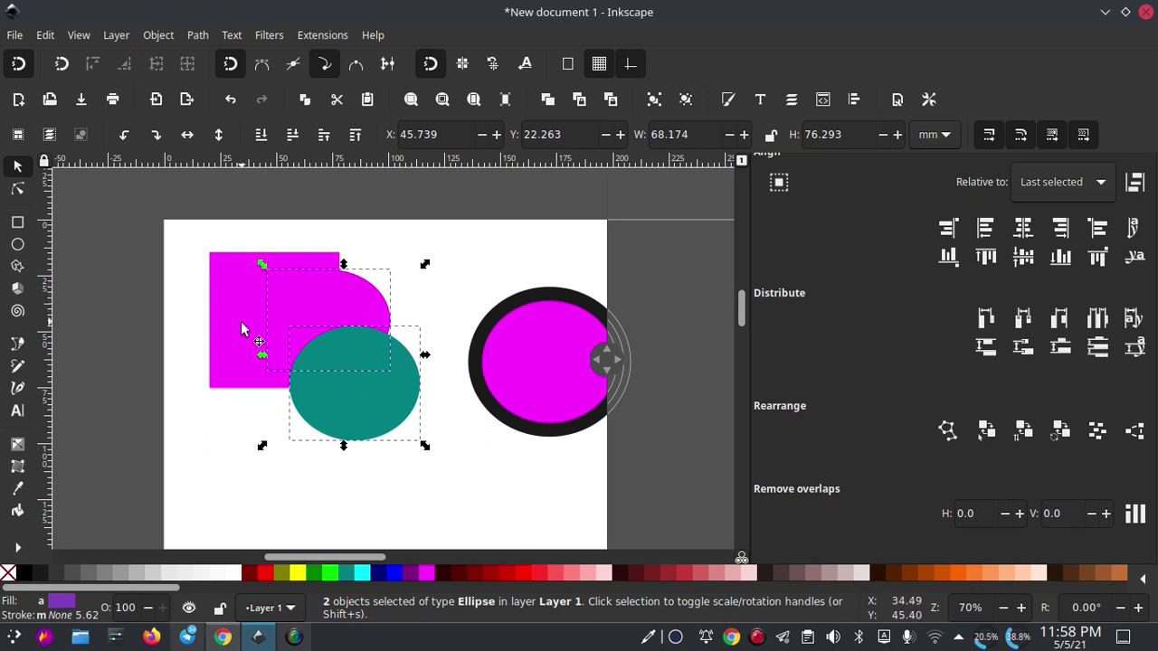
left_click(381, 433)
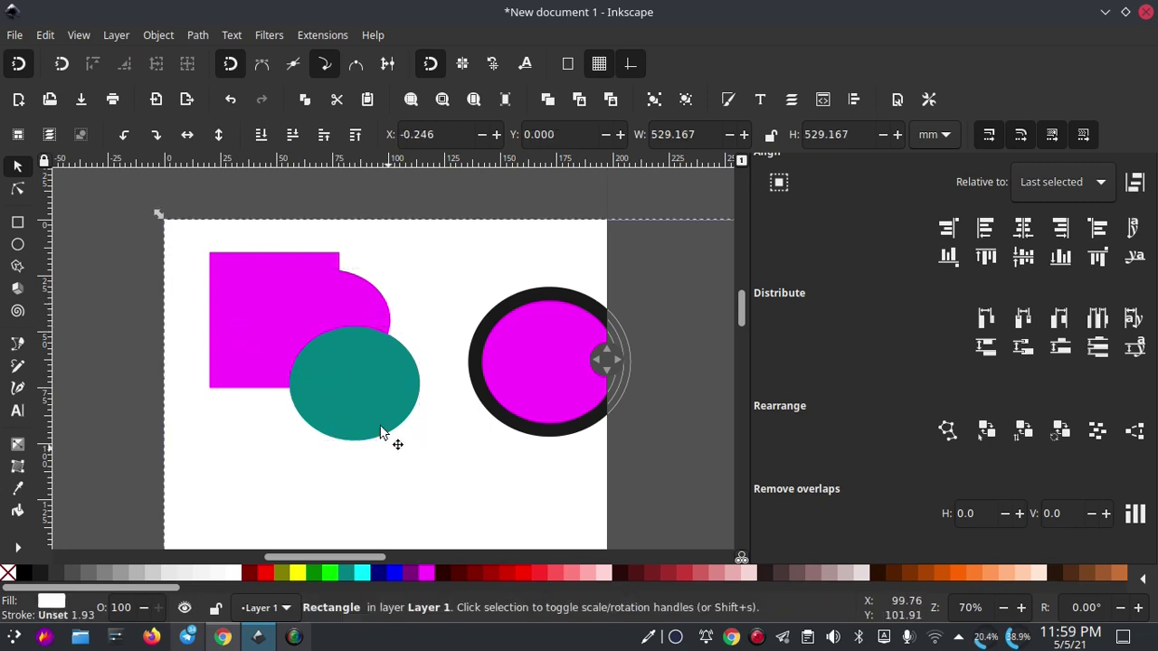
left_click_drag(369, 387, 367, 476)
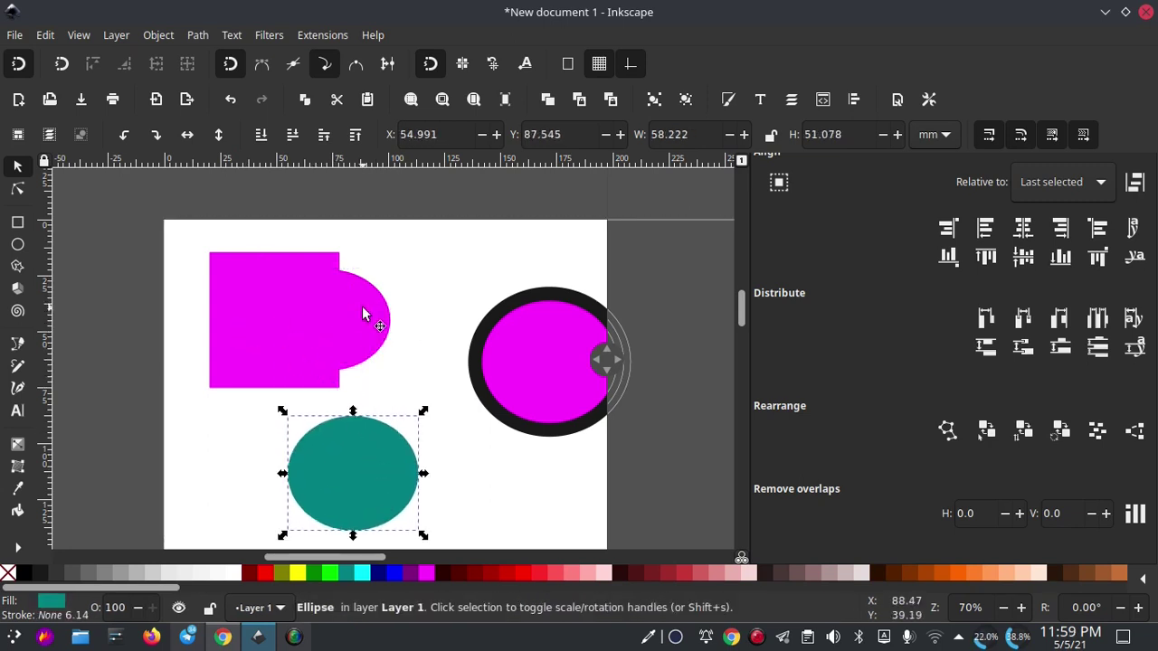
Combine the magenta half-ellipse and rectangle with Path > Union.
left_click(306, 294)
left_click(253, 276, "shift")
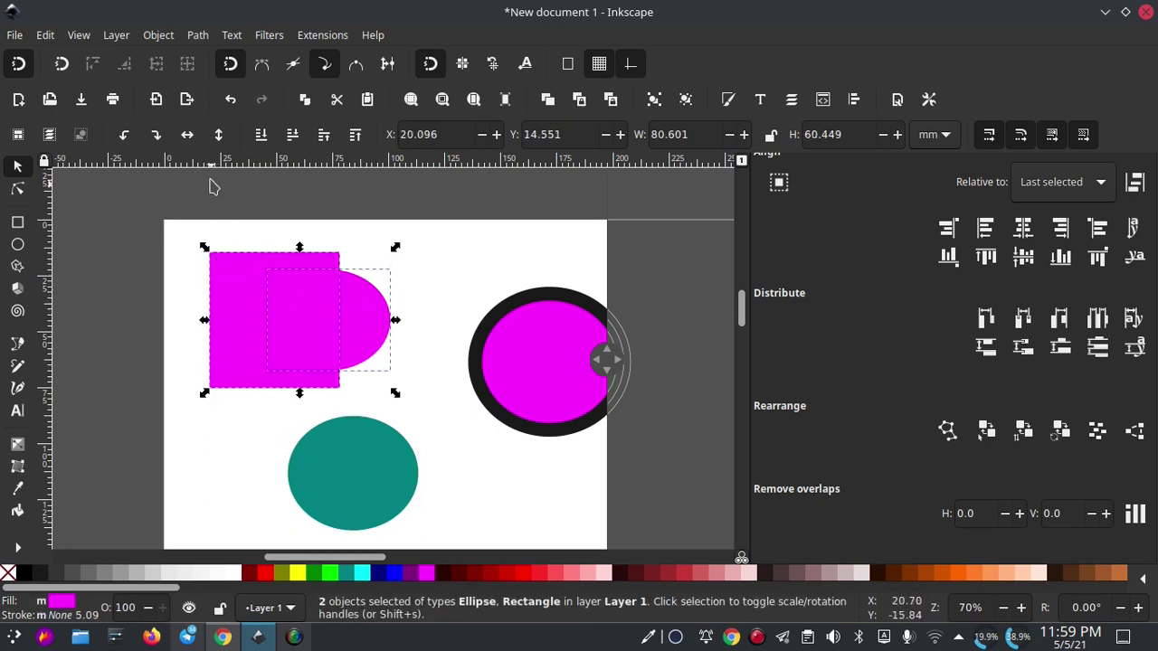
left_click(197, 34)
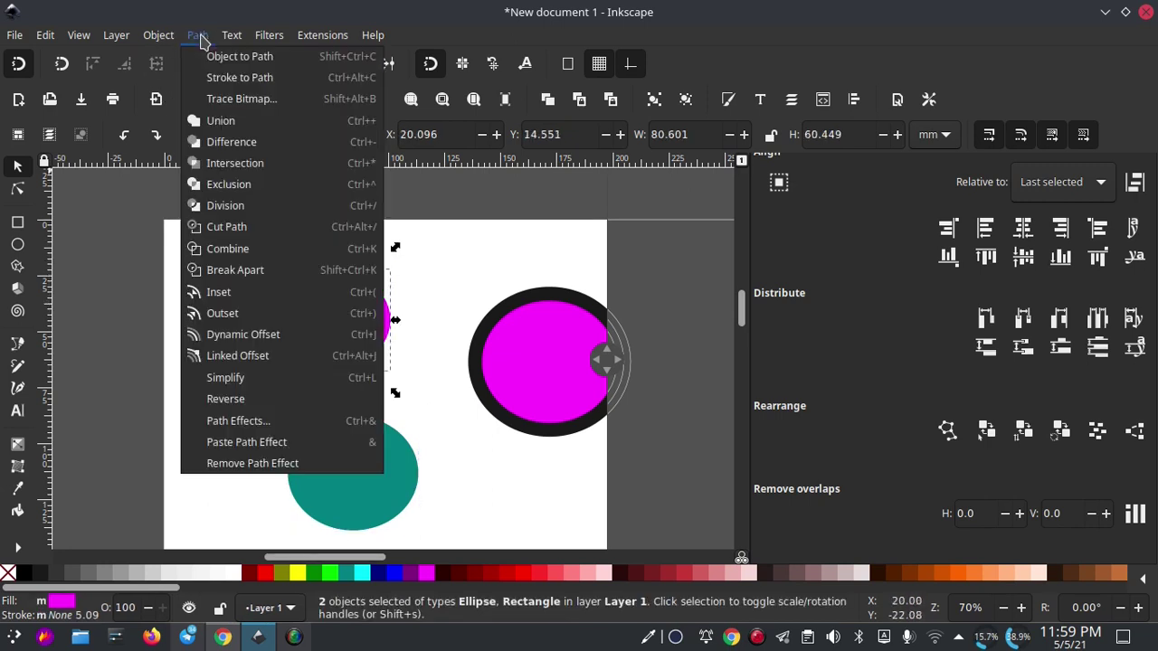
left_click(237, 119)
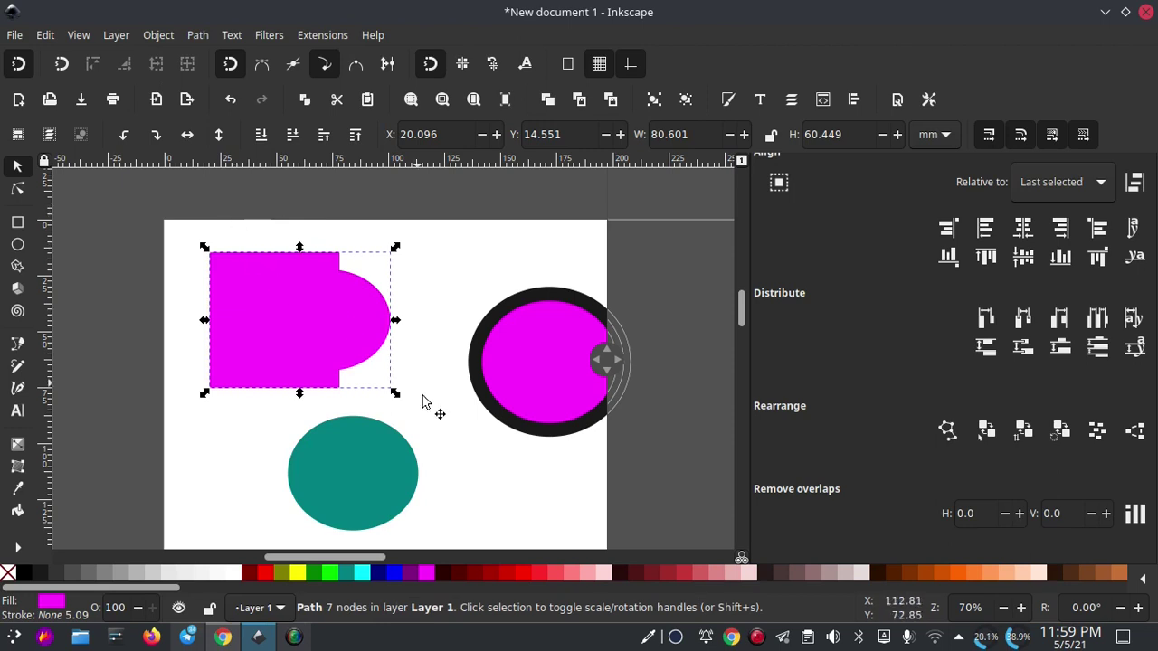
Move the teal ellipse onto the magenta path and apply Path > Difference.
left_click_drag(366, 474, 344, 386)
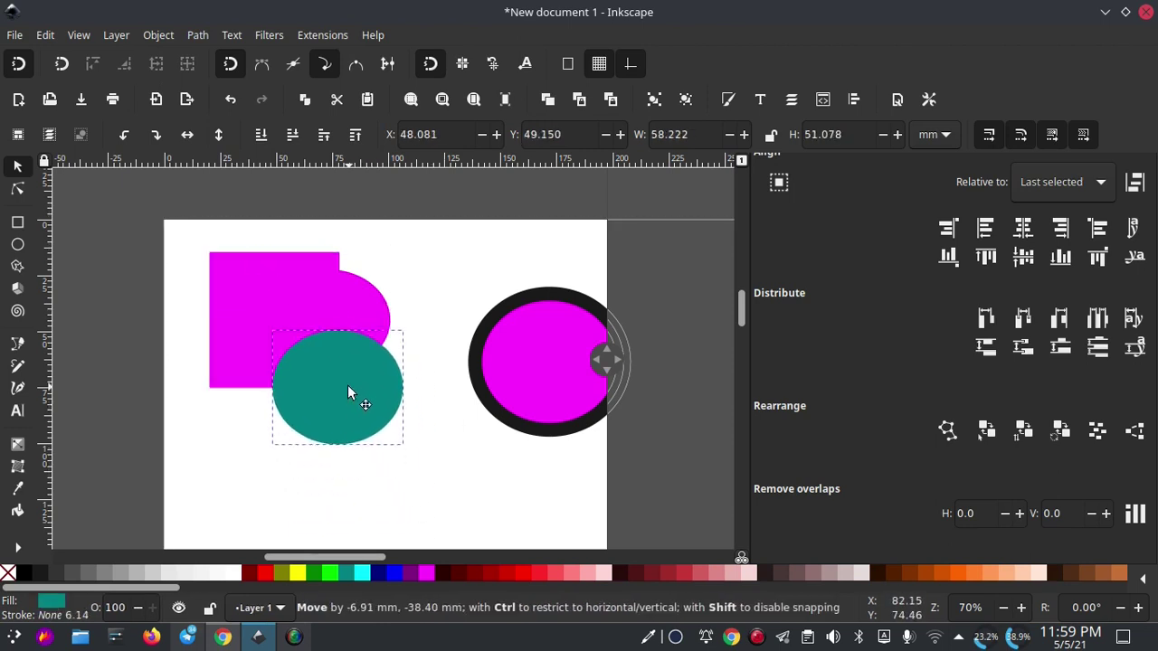
left_click(284, 301, "shift")
left_click(197, 36)
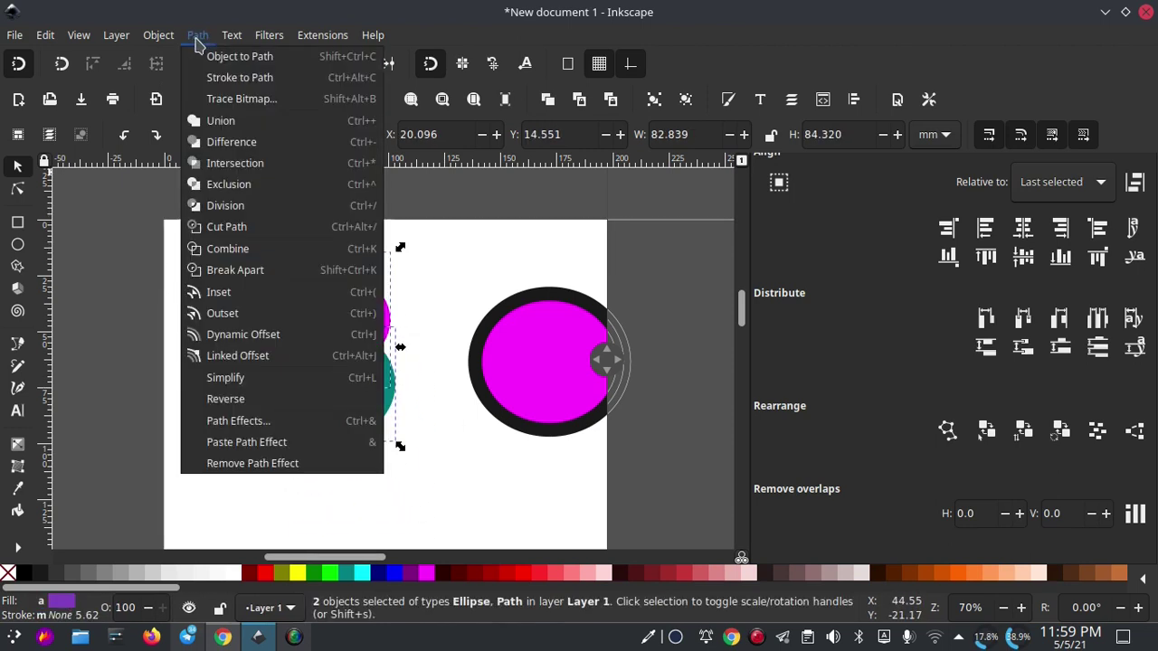
left_click(246, 151)
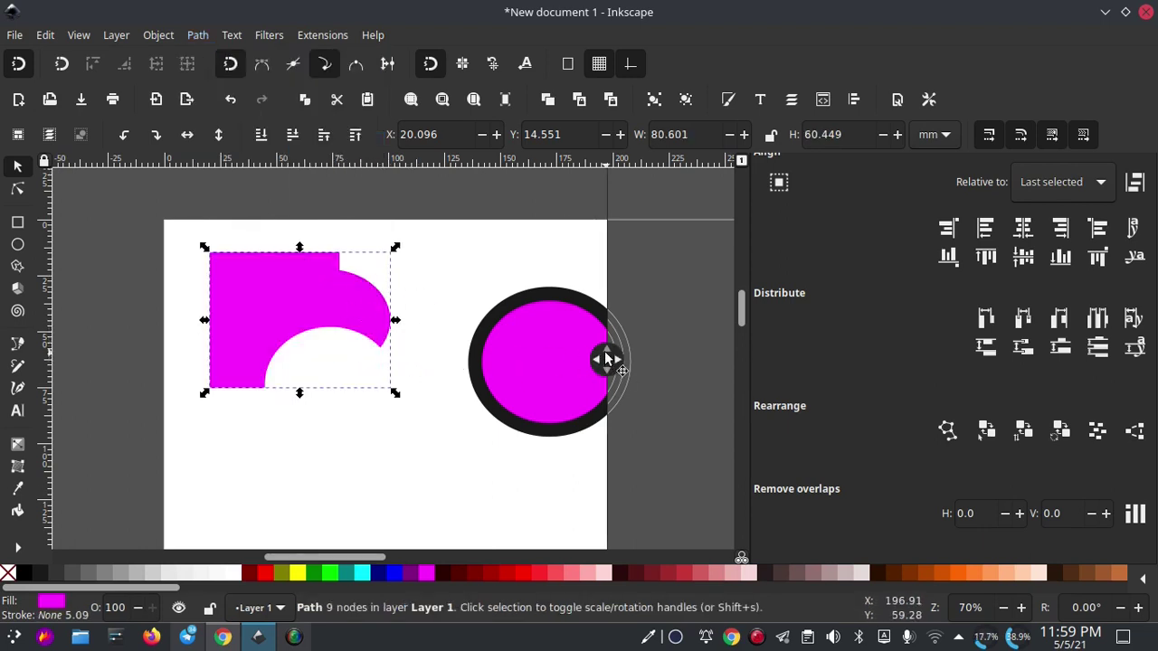
Deselect and pan the canvas over to the wood image and ringed circle.
left_click(538, 280)
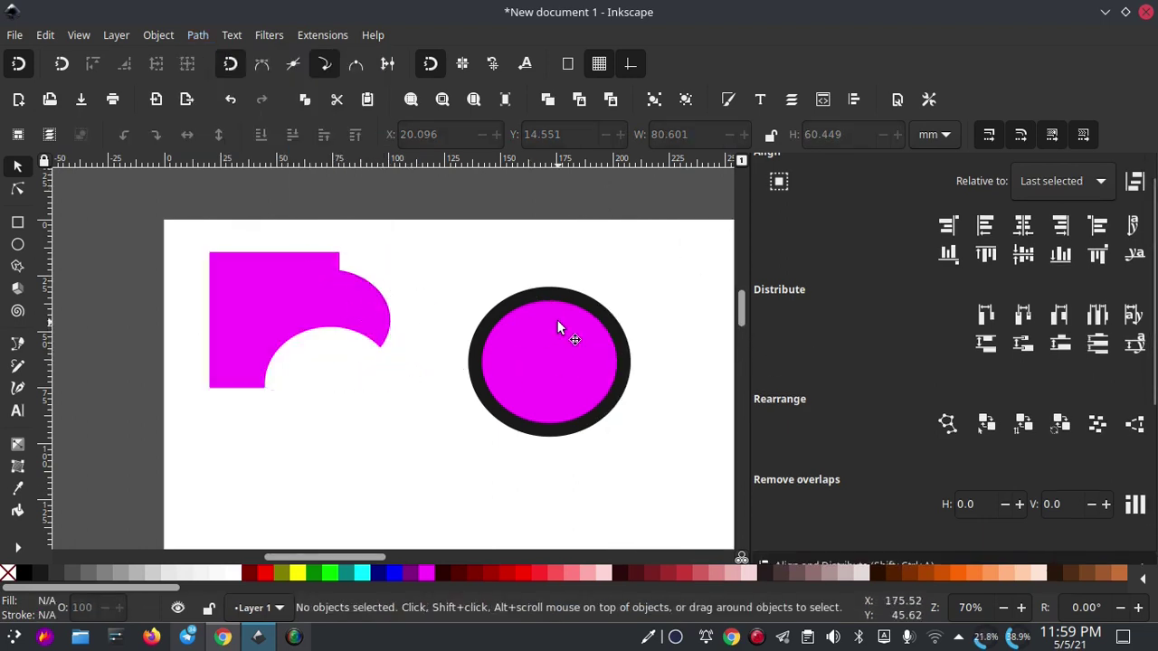
mouse_move(557, 321)
left_mouse_down()
mouse_move(395, 284)
mouse_move(334, 331)
mouse_move(368, 300)
mouse_move(336, 318)
left_mouse_up()
left_click(360, 328)
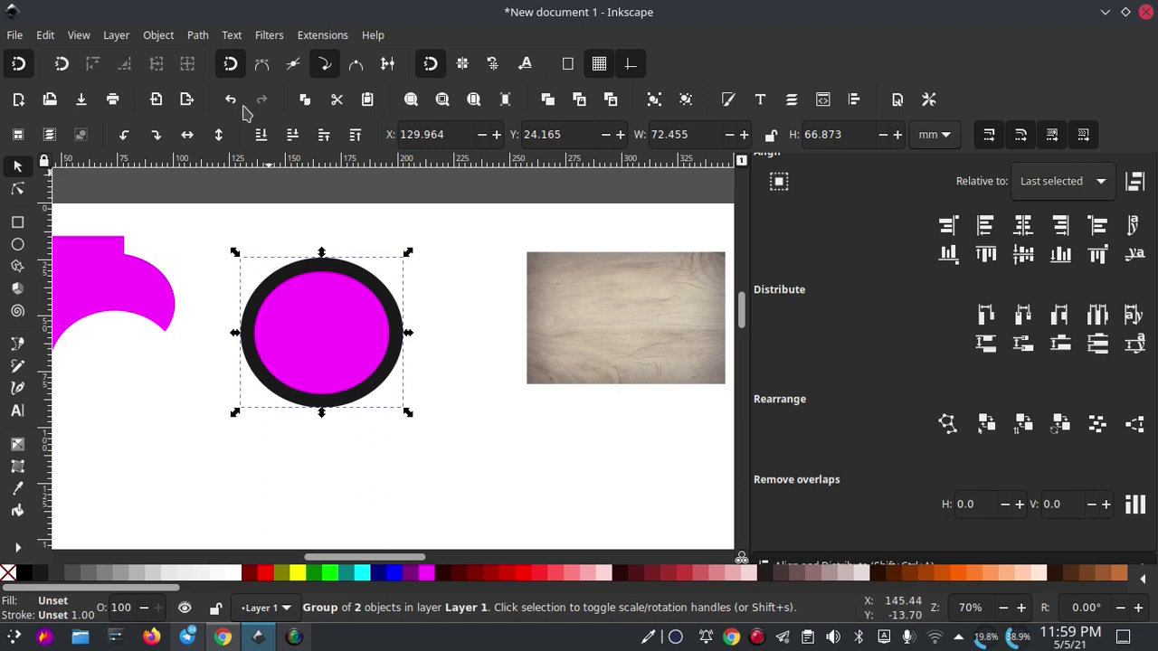
Draw a teal ellipse over the ringed circle's lower right and try Path > Union with it.
left_click(198, 35)
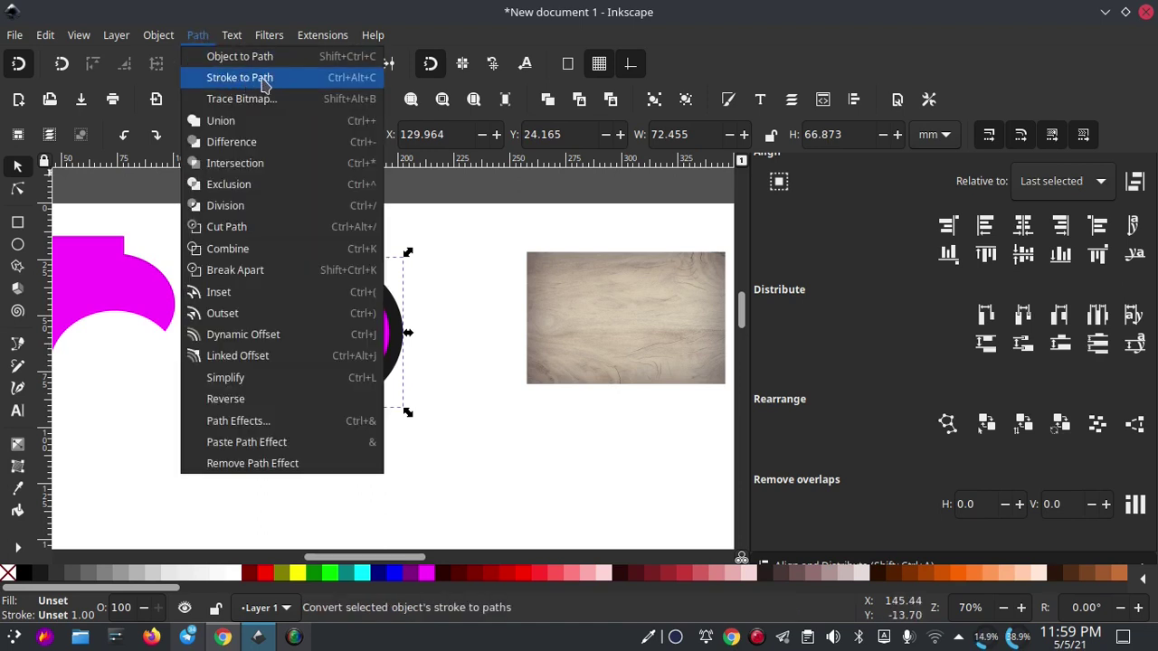
left_click(244, 323)
left_click(17, 245)
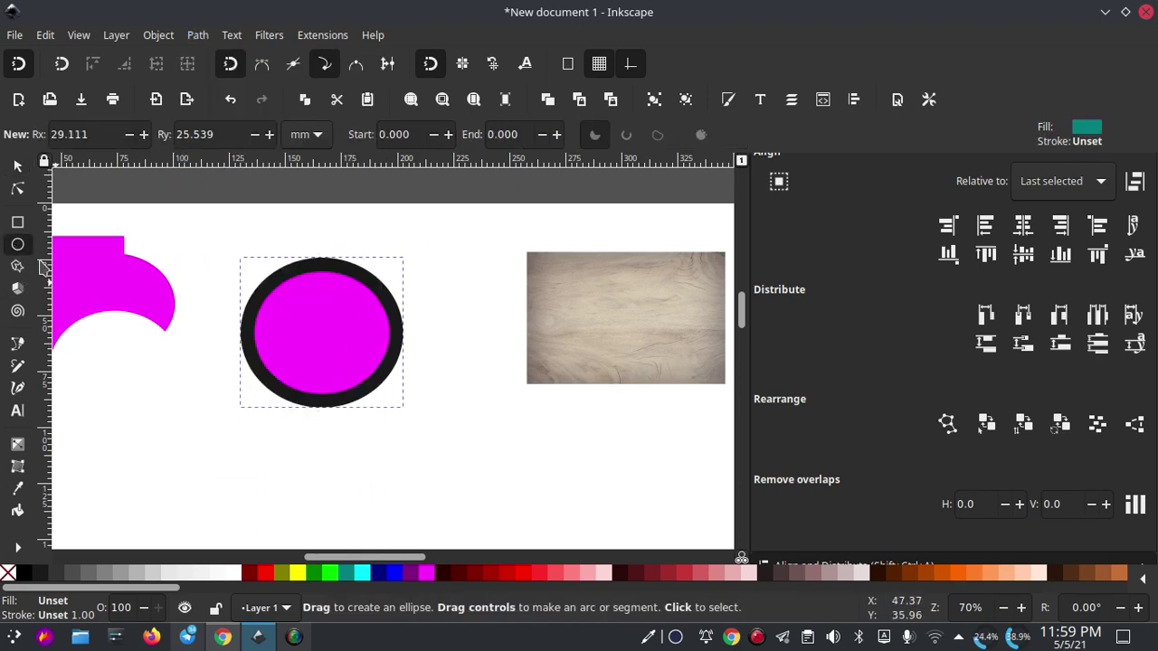
left_click_drag(324, 342, 449, 476)
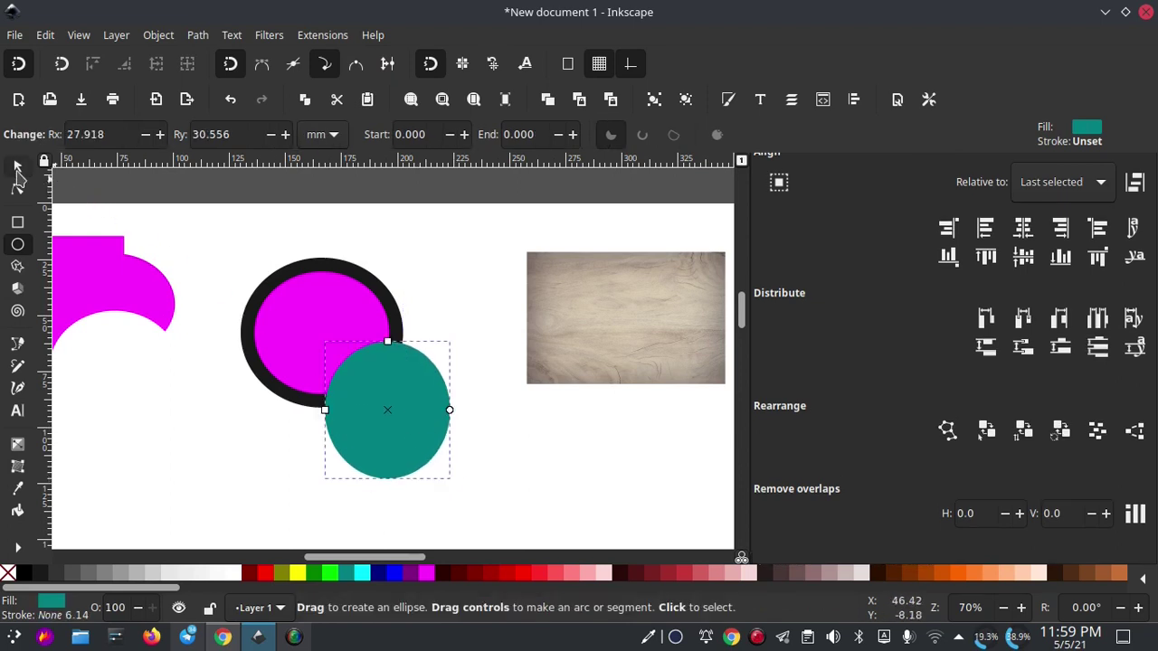
left_click(18, 166)
left_click(295, 308, "shift")
left_click(198, 36)
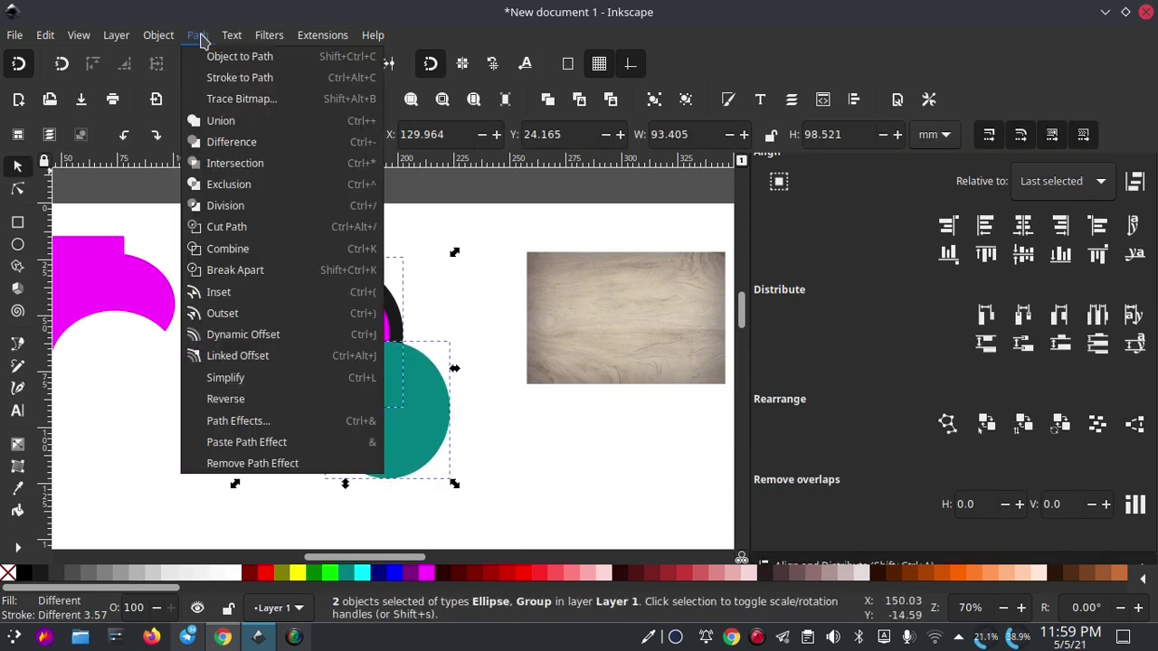
left_click(220, 120)
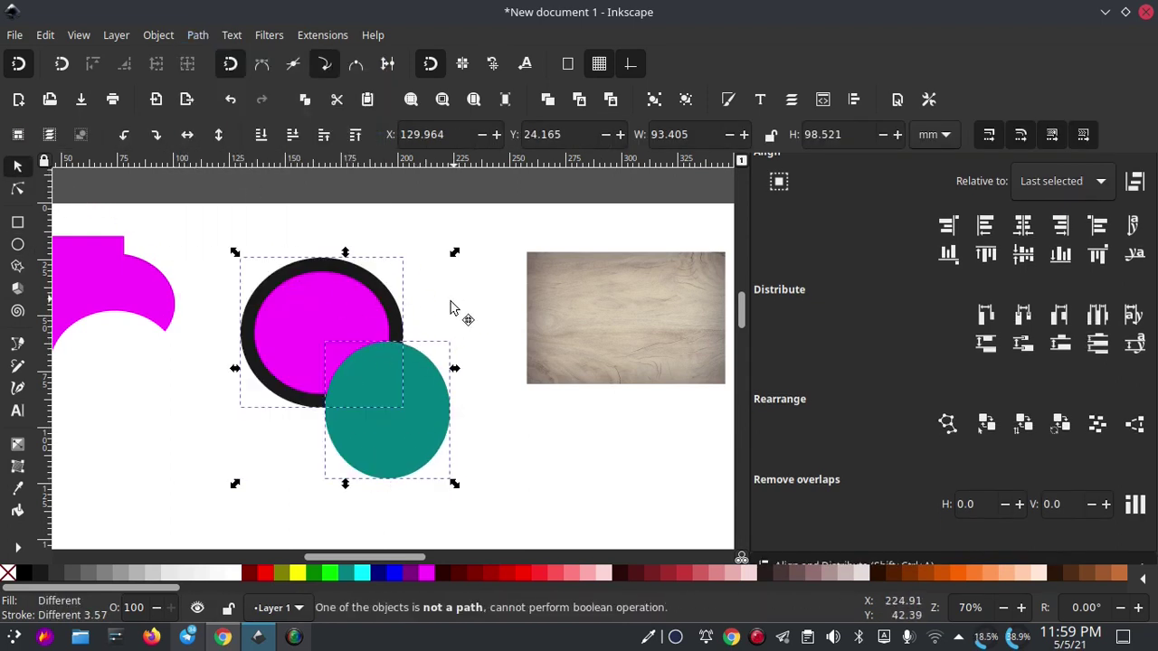
Move the teal ellipse down-right and nudge the ringed circle group up-left.
left_click(414, 406)
left_click_drag(413, 406, 435, 452)
left_click(362, 323)
left_click_drag(362, 323, 369, 296)
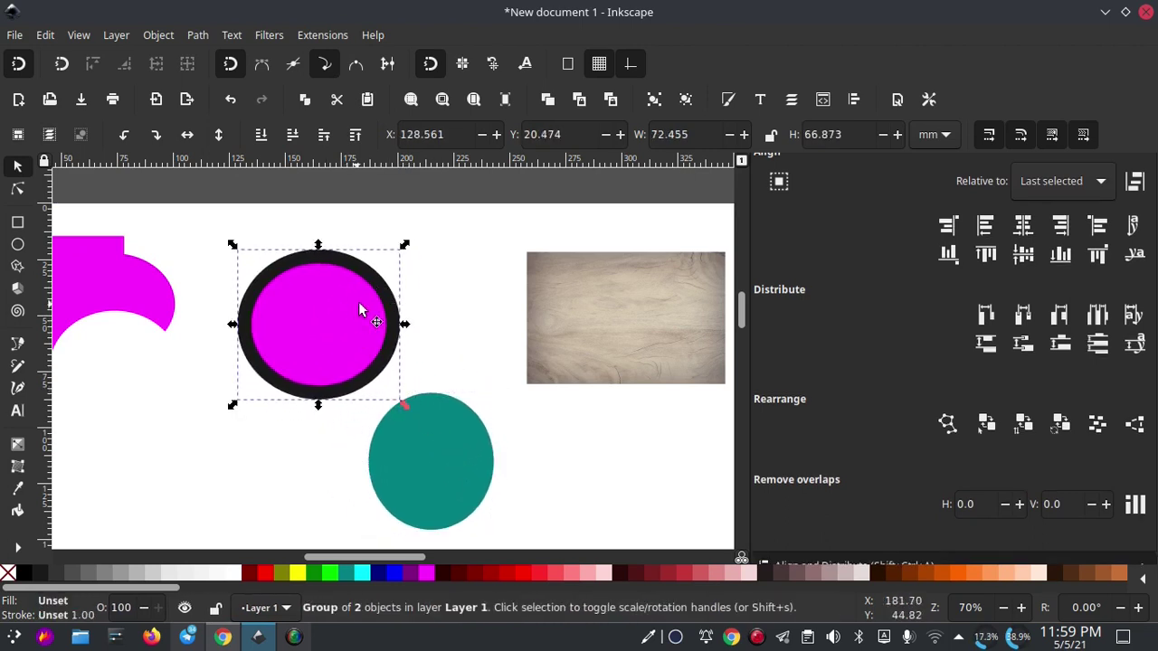
left_click(197, 34)
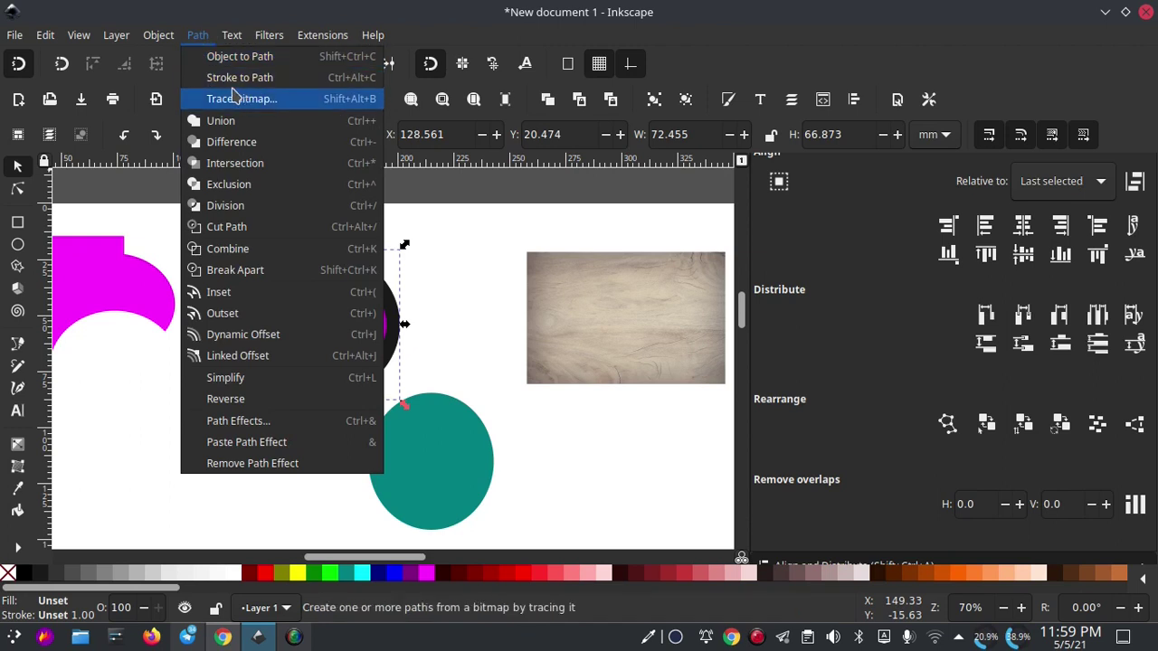
left_click(725, 60)
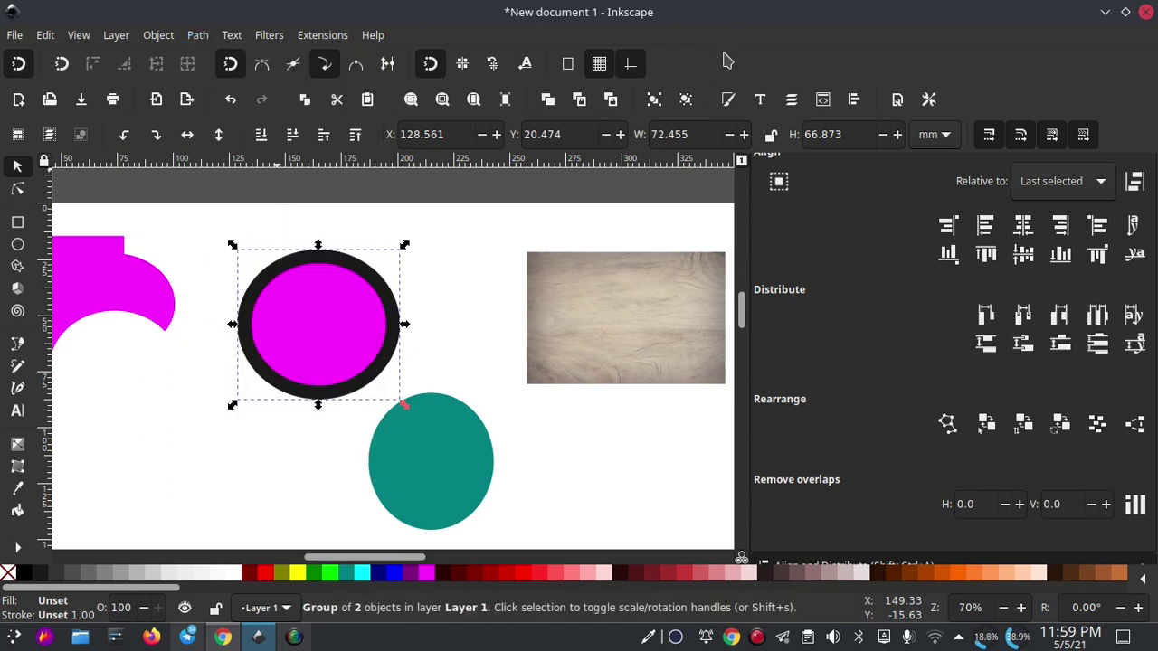
Ungroup the ringed circle, move the magenta fill out, and put the ellipse on the ring.
left_click(685, 100)
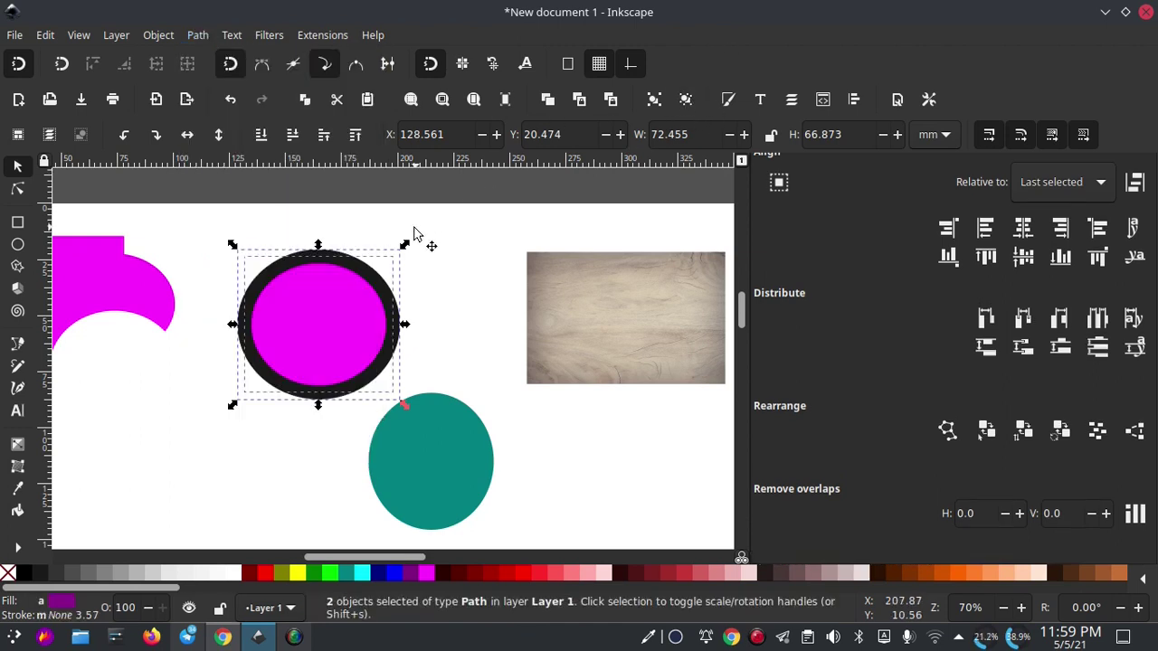
left_click(331, 322)
mouse_move(343, 315)
left_mouse_down()
mouse_move(294, 391)
mouse_move(207, 420)
left_mouse_up()
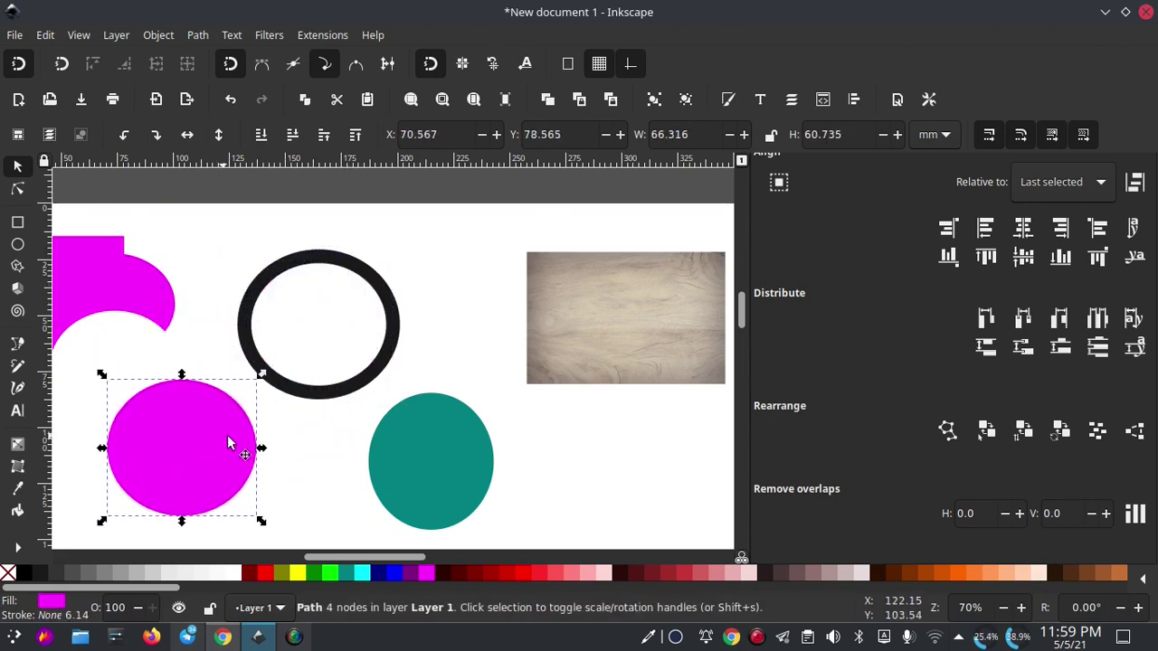
left_click(421, 437)
mouse_move(421, 437)
left_mouse_down()
mouse_move(438, 431)
mouse_move(370, 365)
left_mouse_up()
Apply Path > Difference between ellipse and black ring, then undo twice.
left_click(353, 260, "shift")
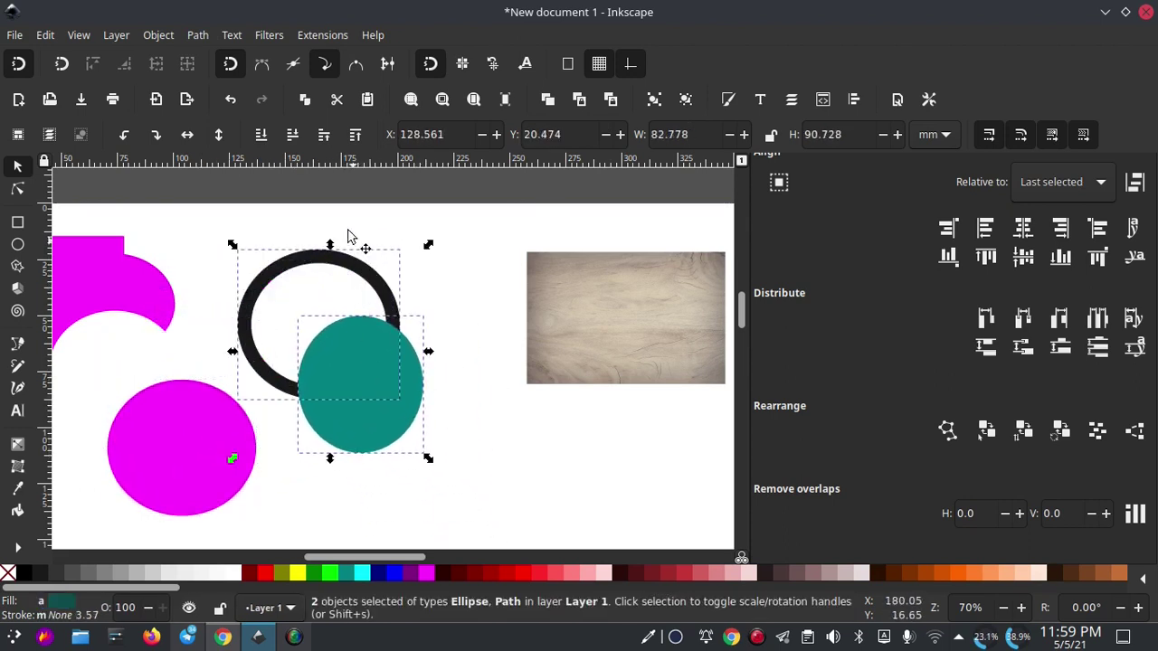
left_click(197, 34)
left_click(244, 143)
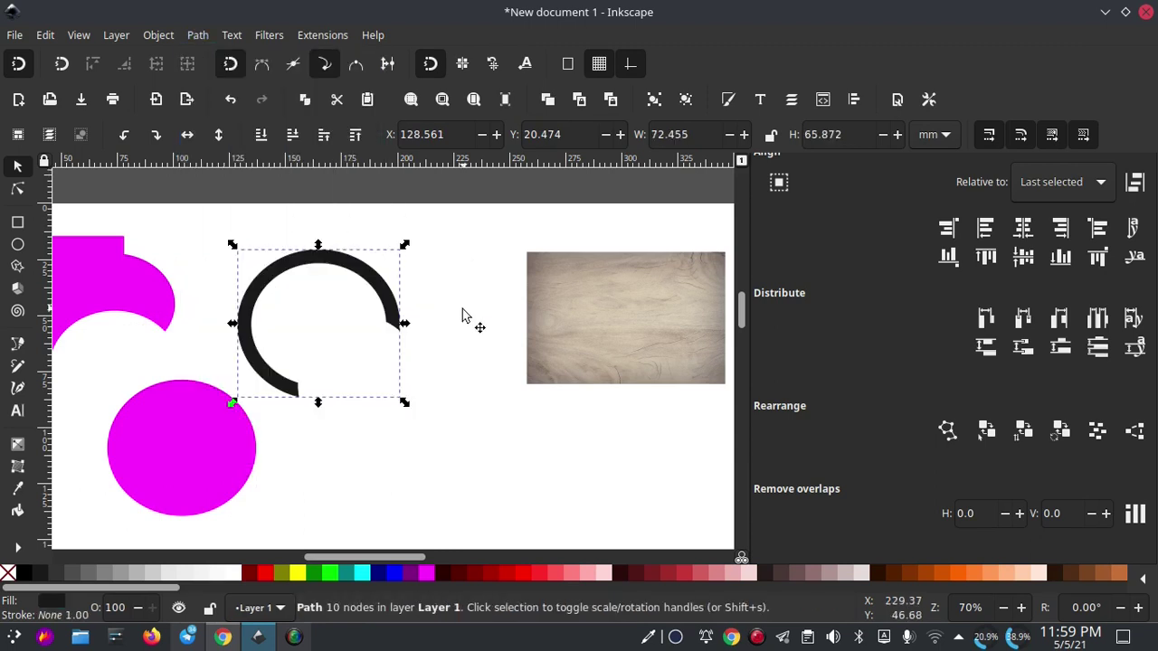
key("ctrl+z")
key("ctrl+z")
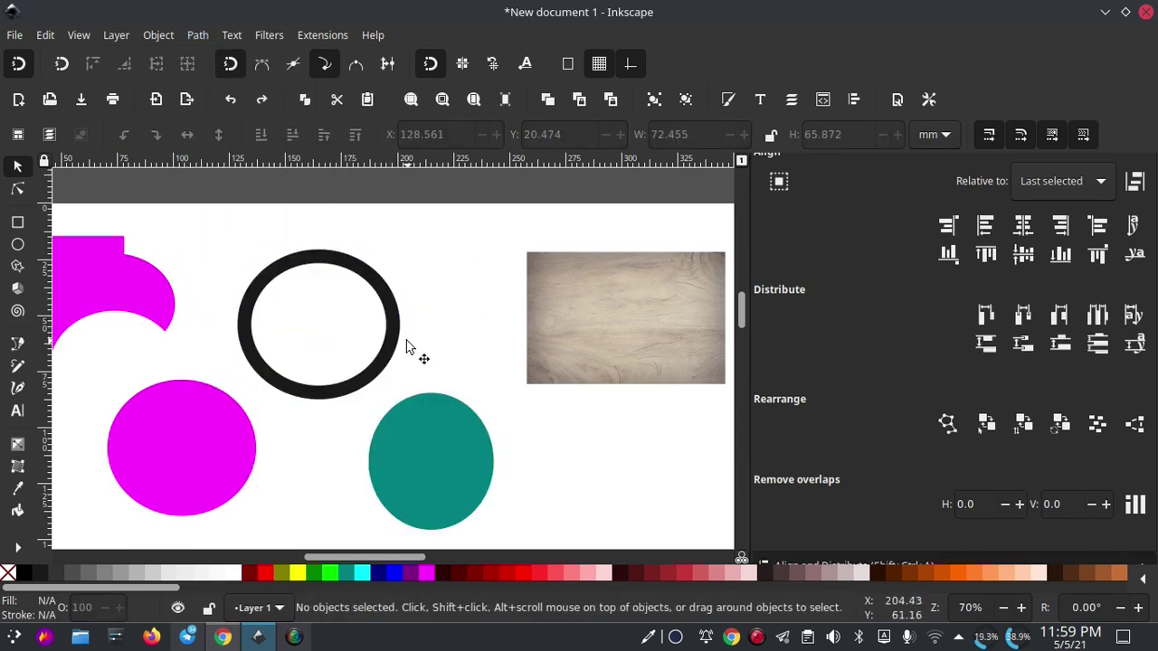
key("ctrl+z")
key("ctrl+z")
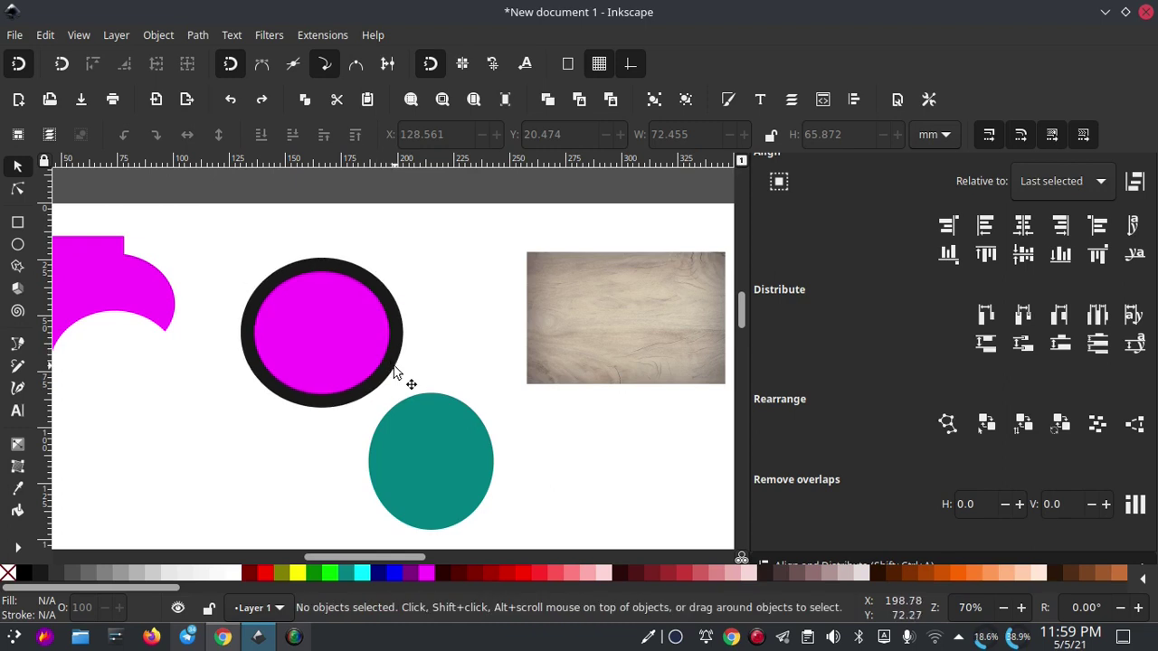
Ungroup the ringed circle and place a duplicated teal ellipse over its lower right.
left_click(340, 347)
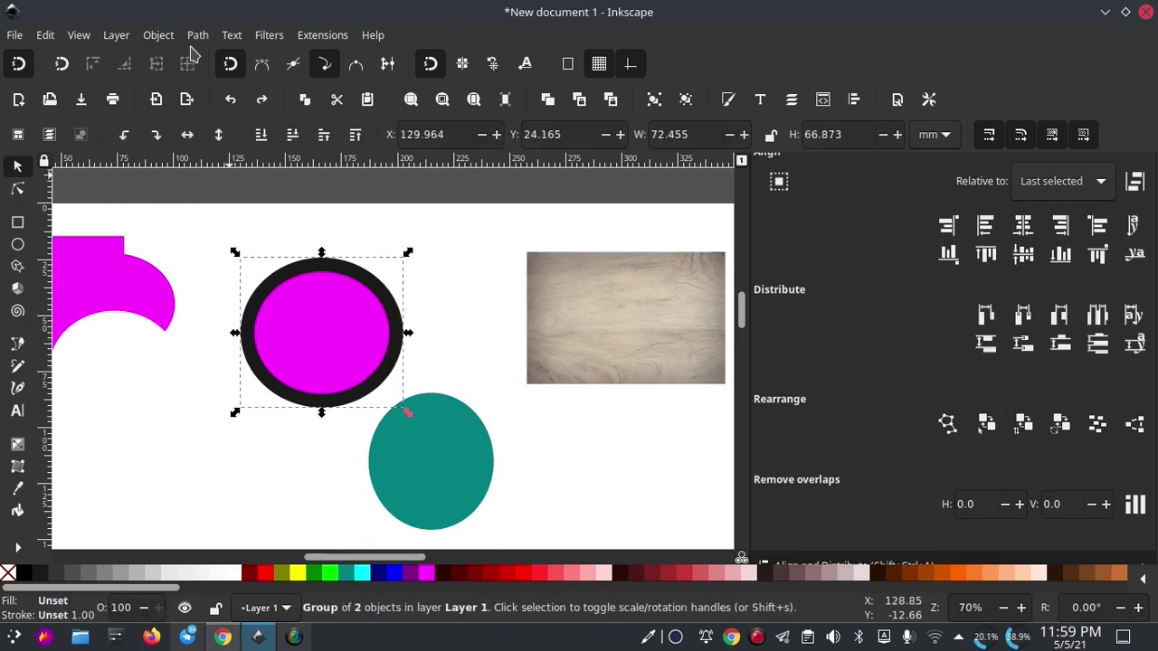
left_click(685, 99)
left_click(439, 370)
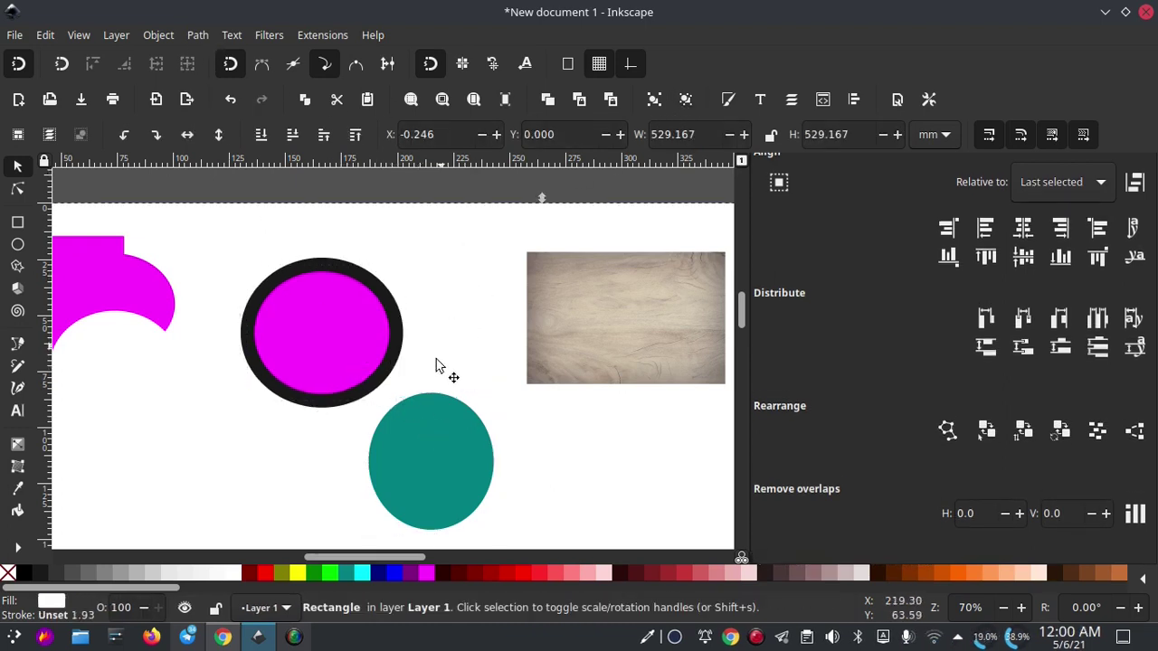
left_click(434, 452)
left_click_drag(434, 453, 383, 378)
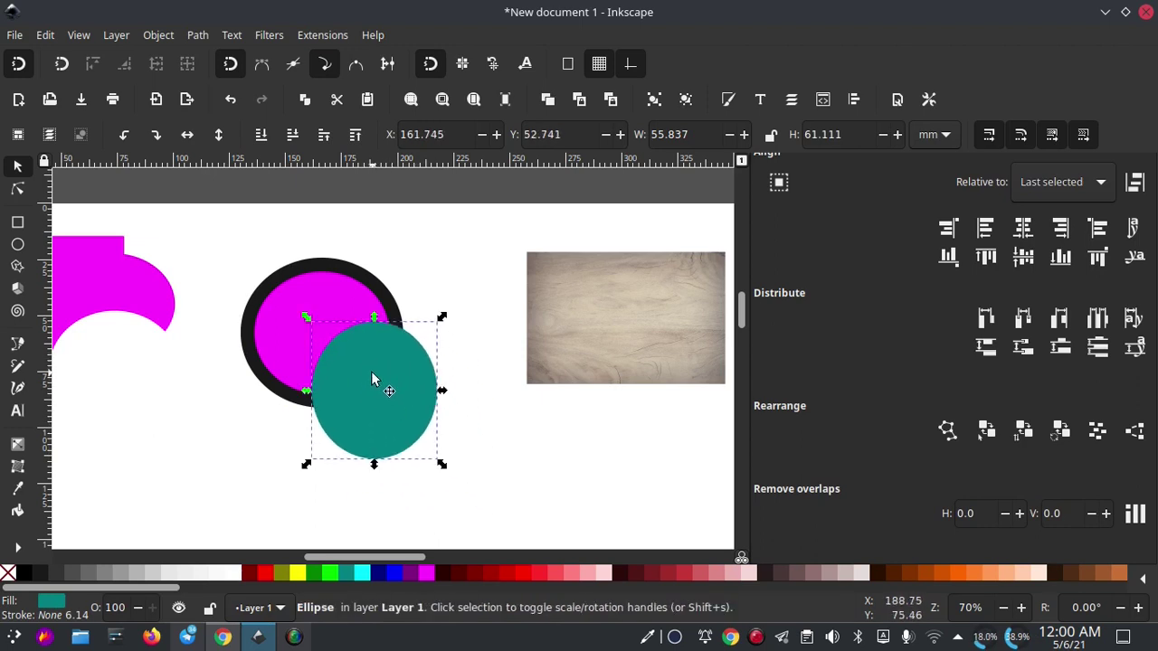
right_click(371, 378)
left_click(418, 240)
Subtract the ellipse copy from the magenta fill circle with Path > Difference.
left_click(362, 288, "shift")
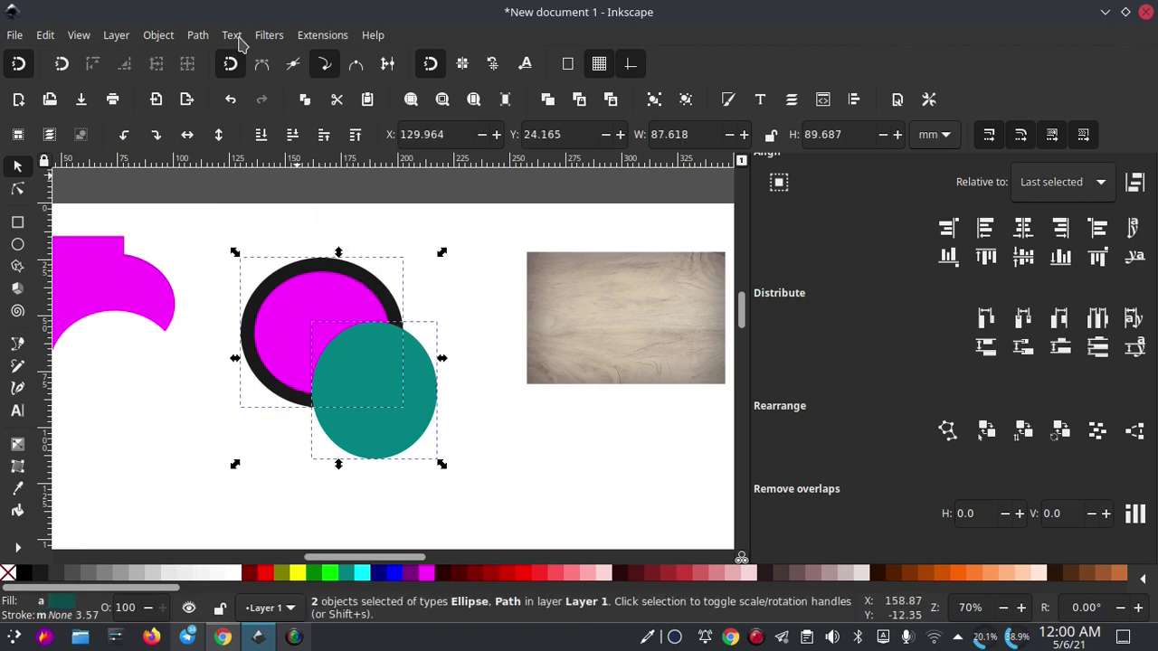
left_click(197, 34)
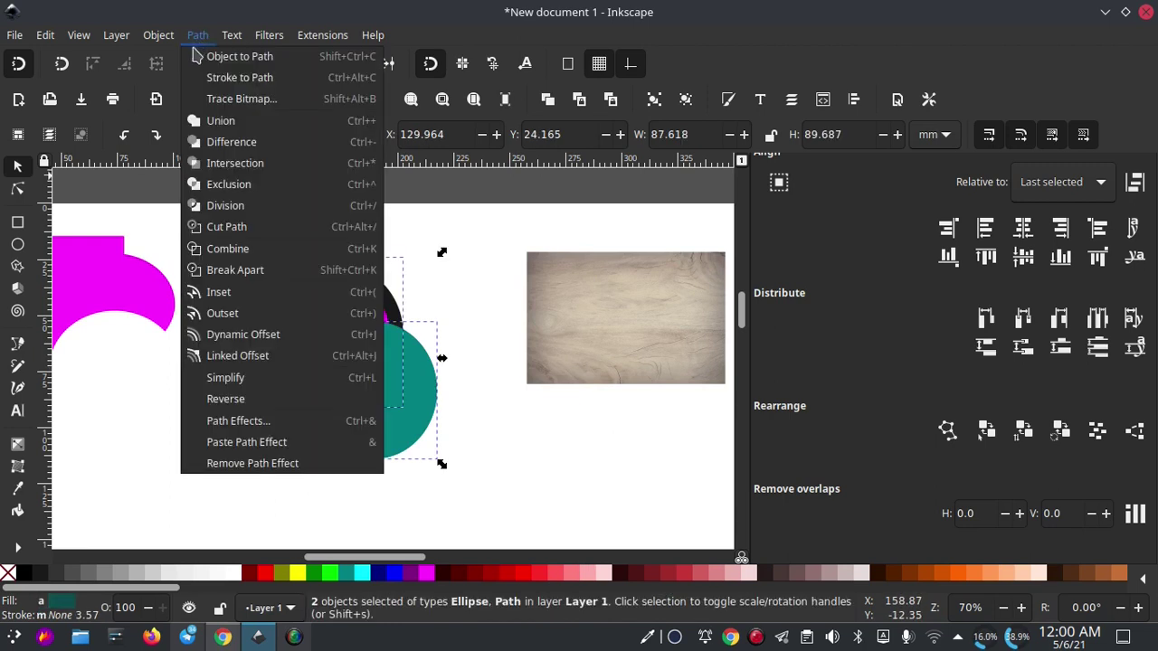
left_click(231, 142)
left_click(434, 342)
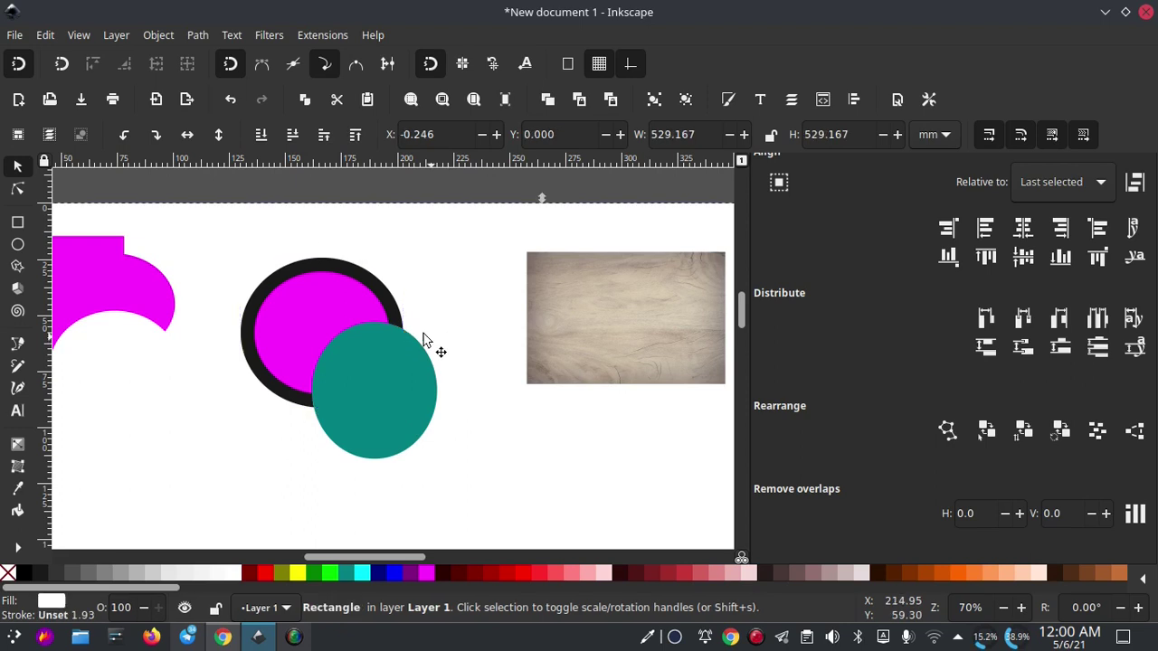
left_click(352, 276)
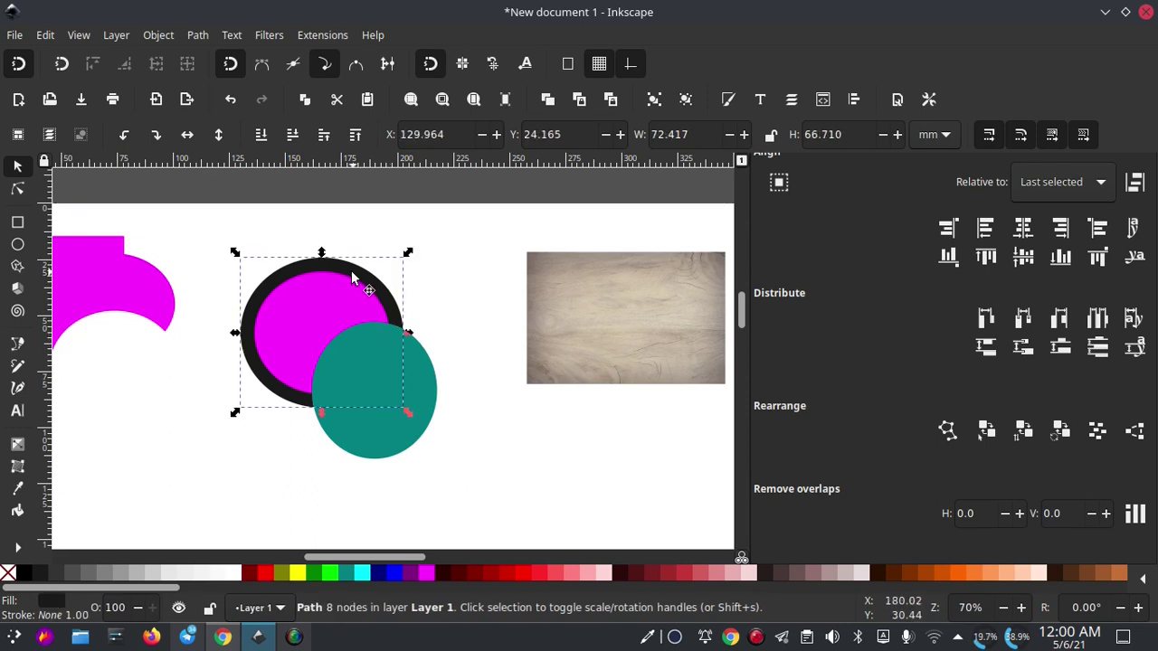
Subtract the remaining teal ellipse from the black ring with Path > Difference.
left_click(433, 398)
left_click(312, 315, "shift")
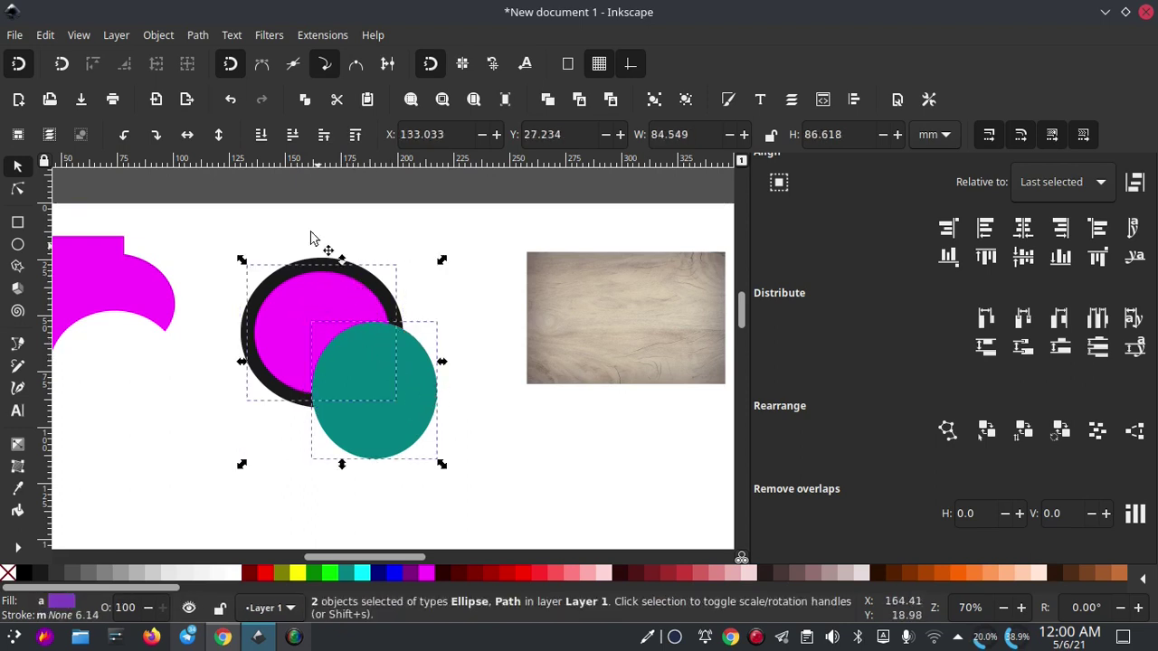
left_click(197, 34)
left_click(232, 140)
left_click(418, 272)
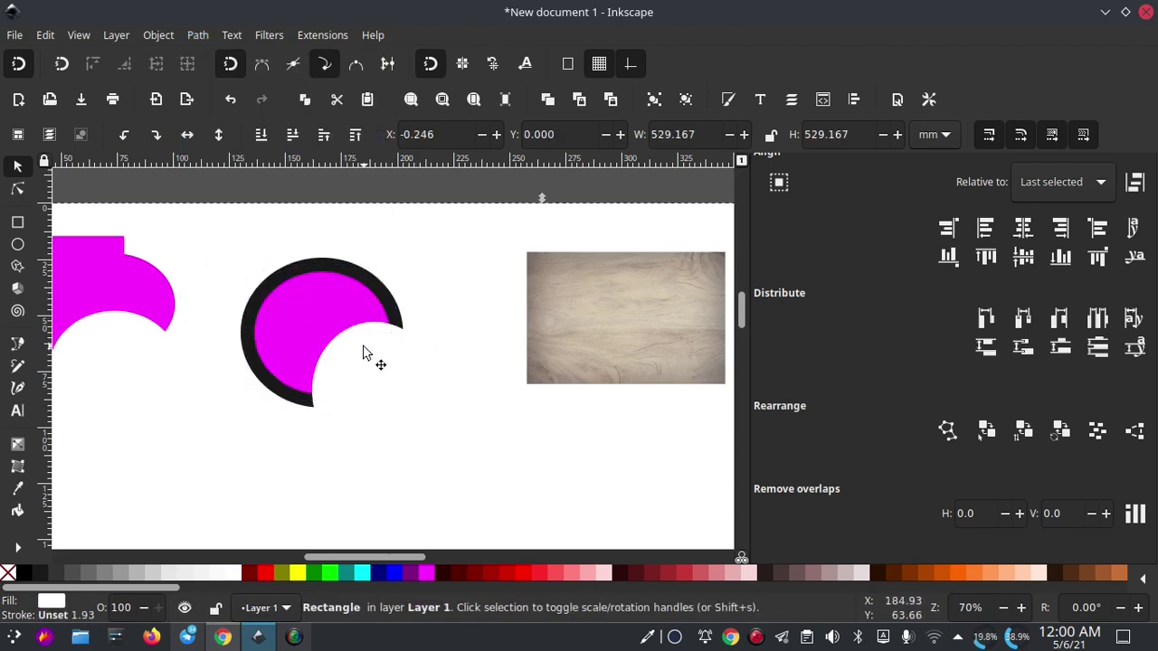
scroll(374, 356, "left", 2)
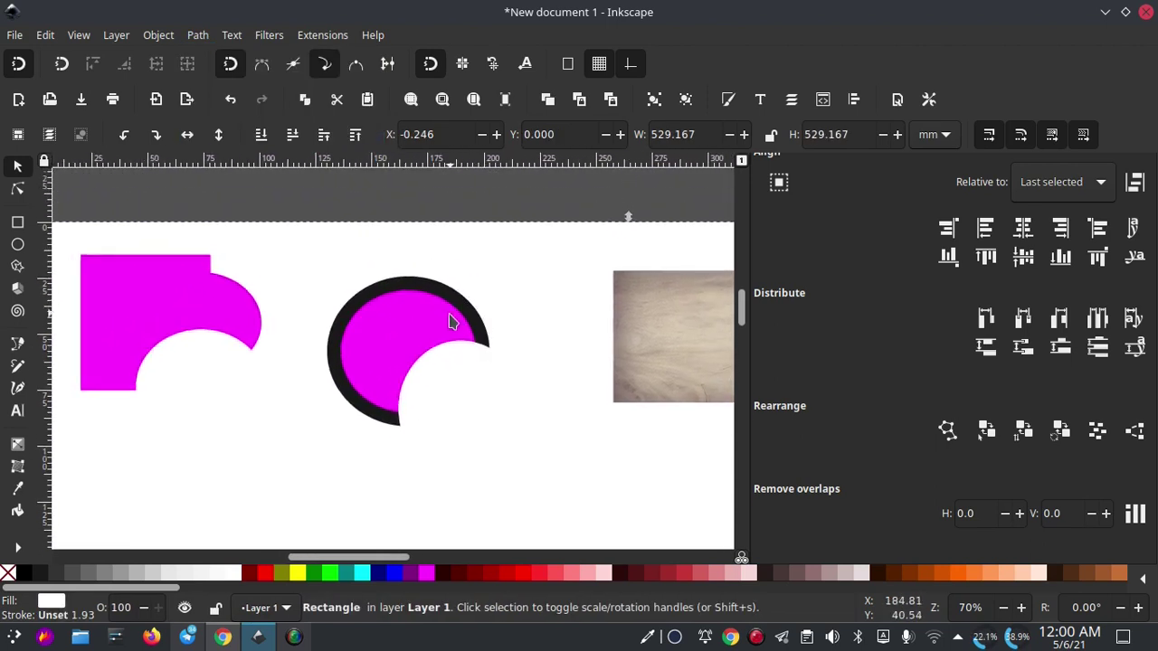
Line up the wood image and teal ellipse so the ellipse overlaps its lower-right corner, then deselect.
left_click_drag(548, 335, 467, 323)
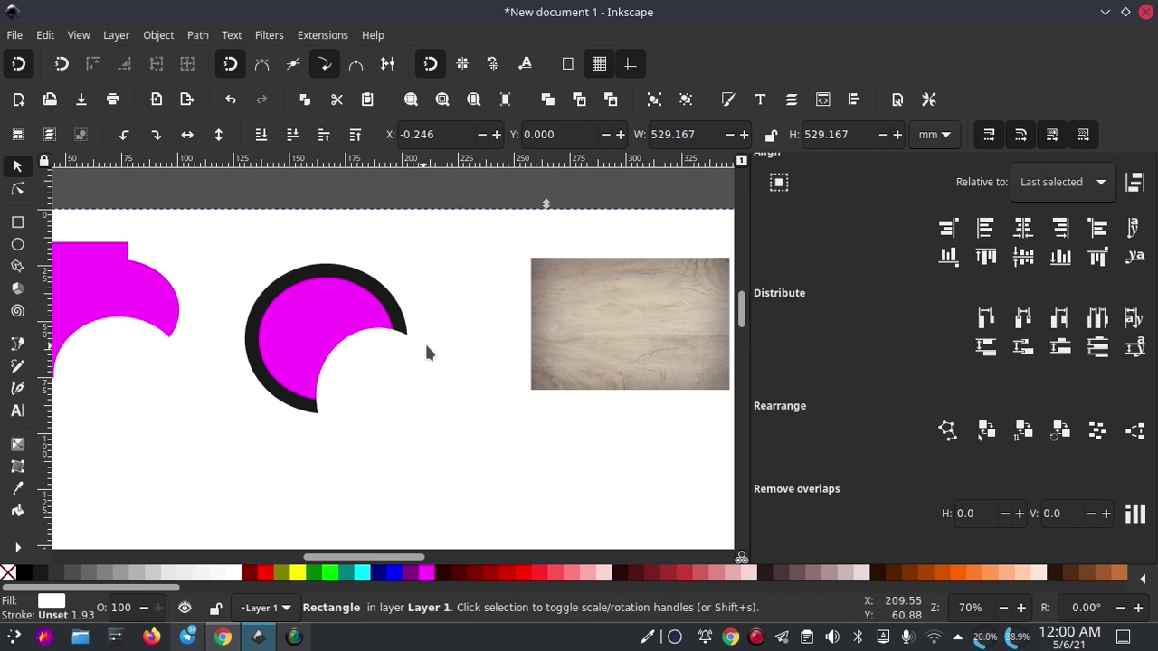
scroll(429, 352, "right", 5)
left_click(482, 355)
mouse_move(462, 354)
left_mouse_down()
mouse_move(419, 344)
mouse_move(592, 457)
left_mouse_up()
left_click(17, 245)
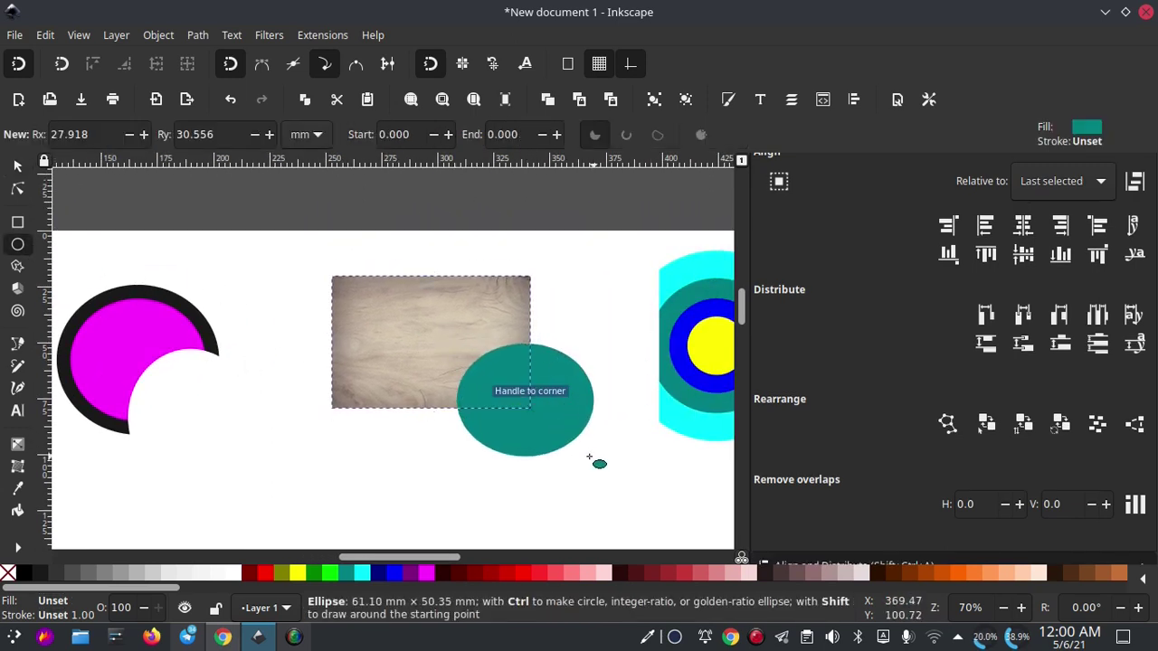
left_click(17, 167)
left_click(412, 336, "shift")
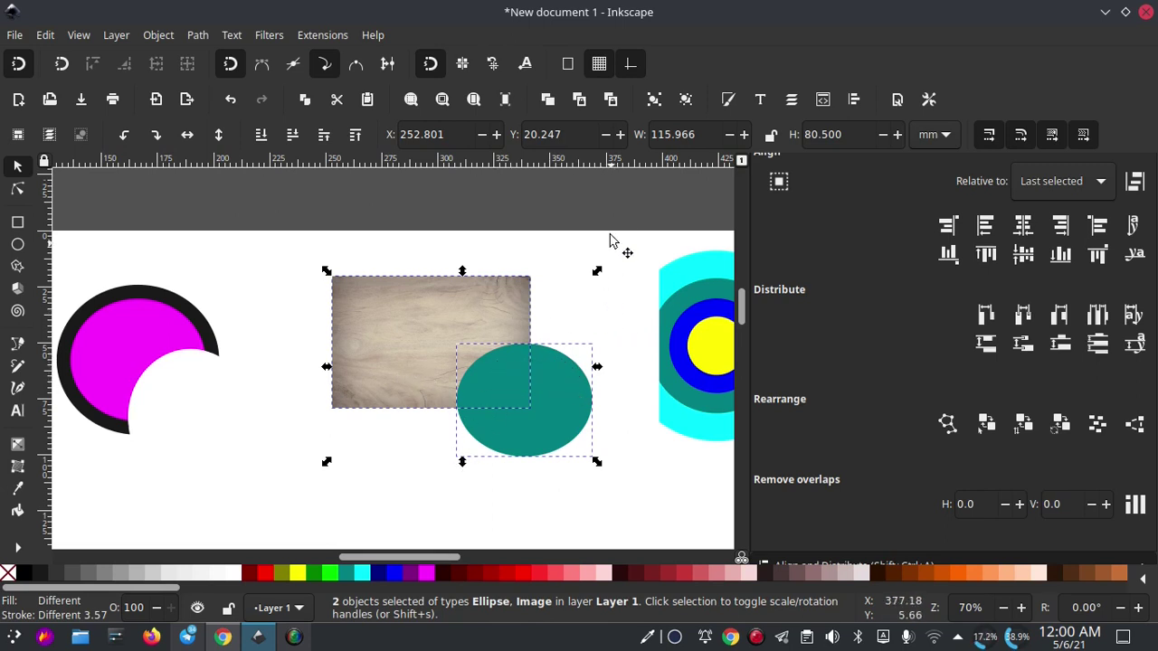
left_click(594, 258)
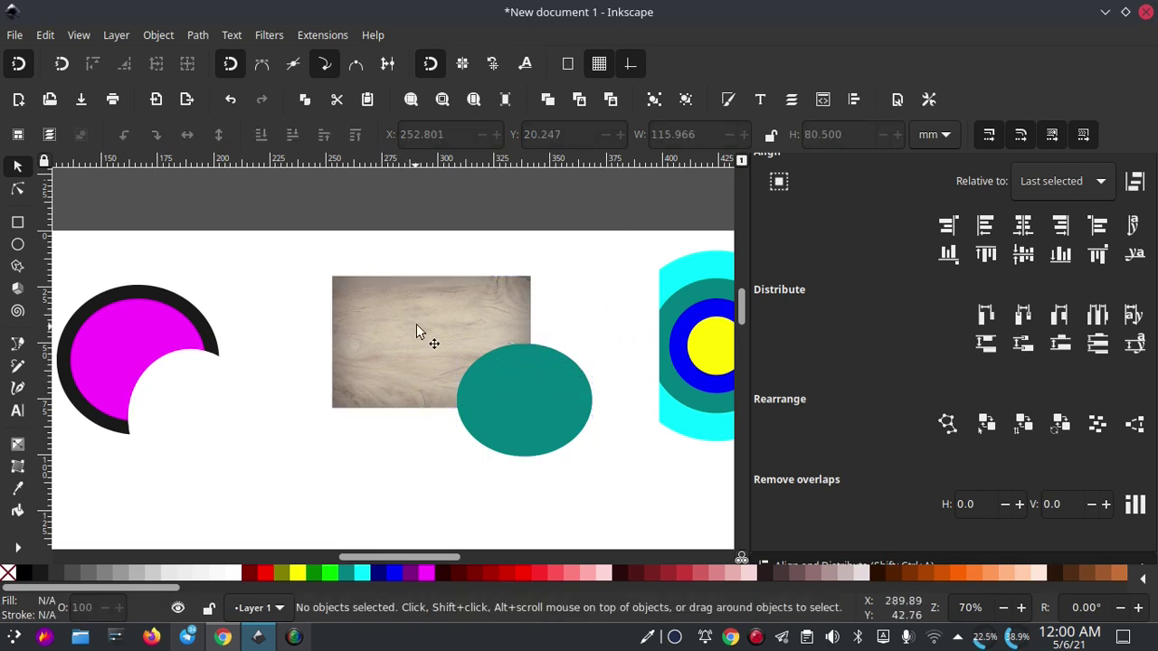
Move the teal ellipse onto the wood image and use it to clip the image.
left_click(533, 412)
mouse_move(543, 409)
left_mouse_down()
mouse_move(449, 361)
mouse_move(443, 378)
left_mouse_up()
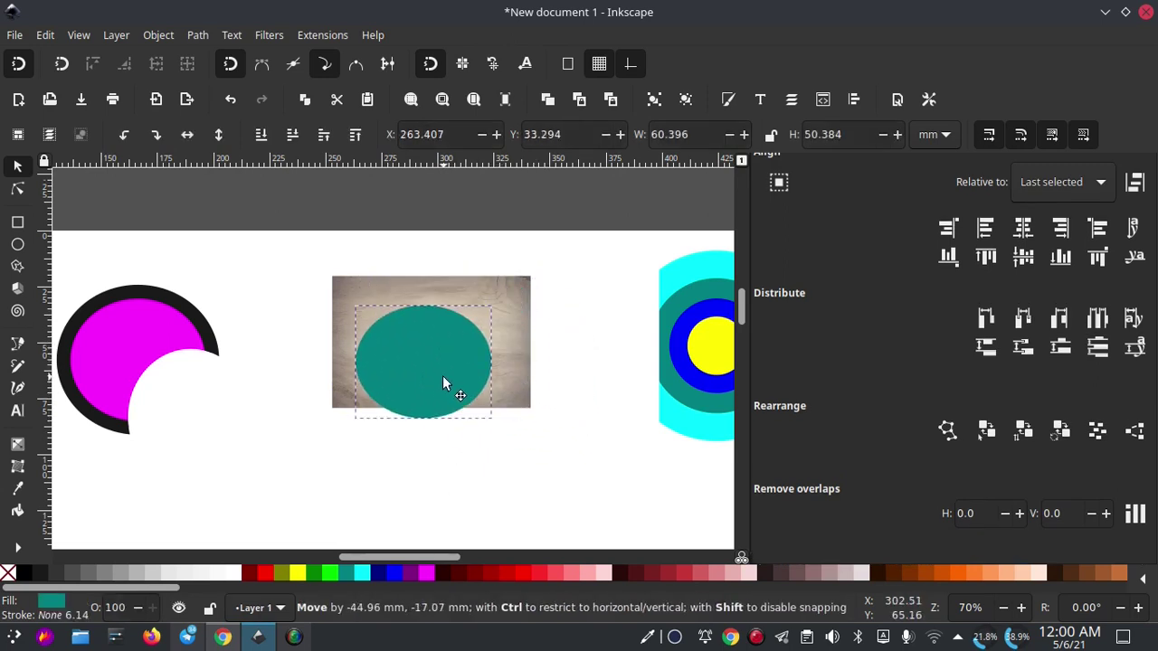
mouse_move(444, 379)
left_mouse_down()
mouse_move(478, 476)
mouse_move(467, 372)
mouse_move(438, 348)
left_mouse_up()
left_click(509, 328, "shift")
right_click(432, 364)
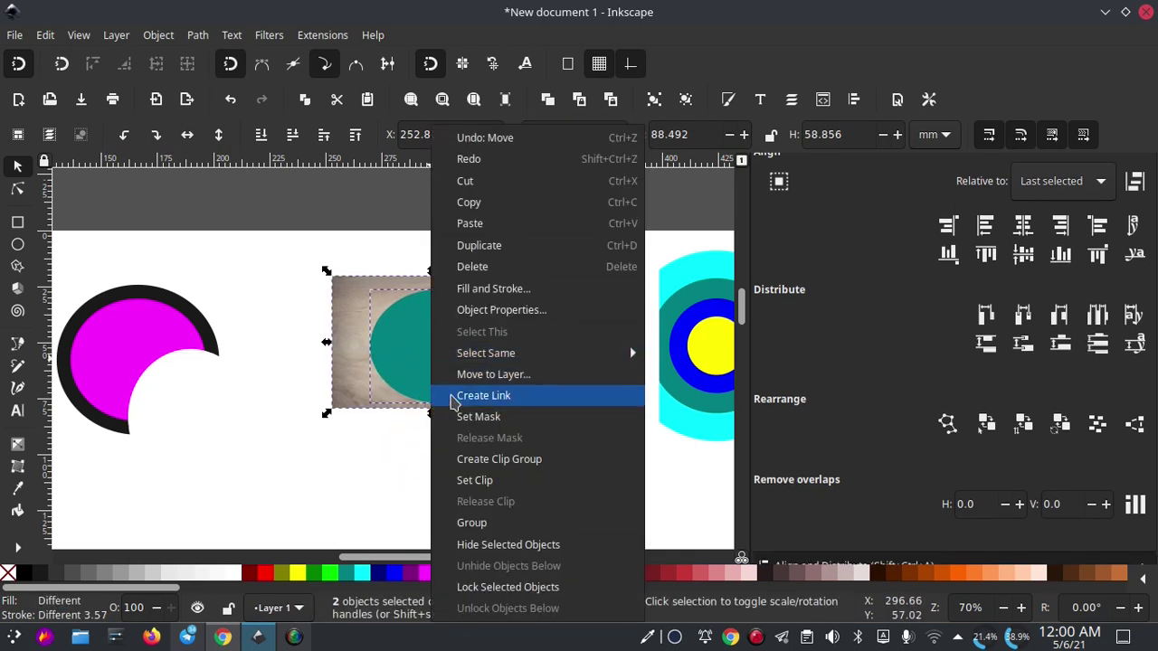
left_click(477, 480)
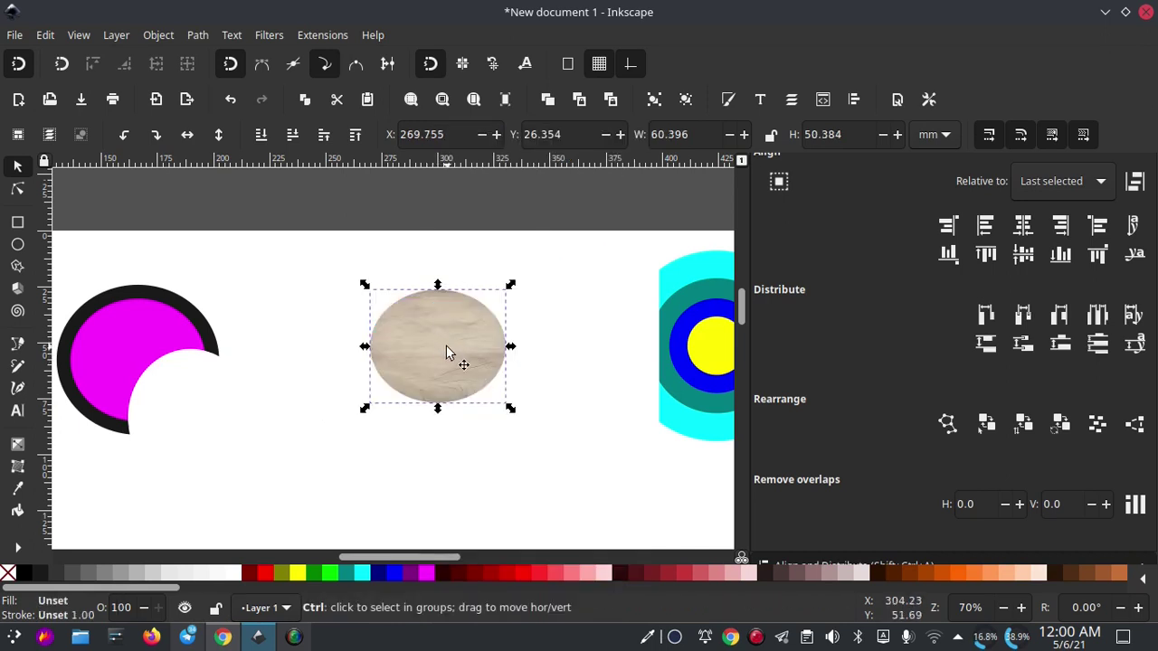
Inspect the clip in View > Split View Mode, then return to the normal view.
left_click(78, 34)
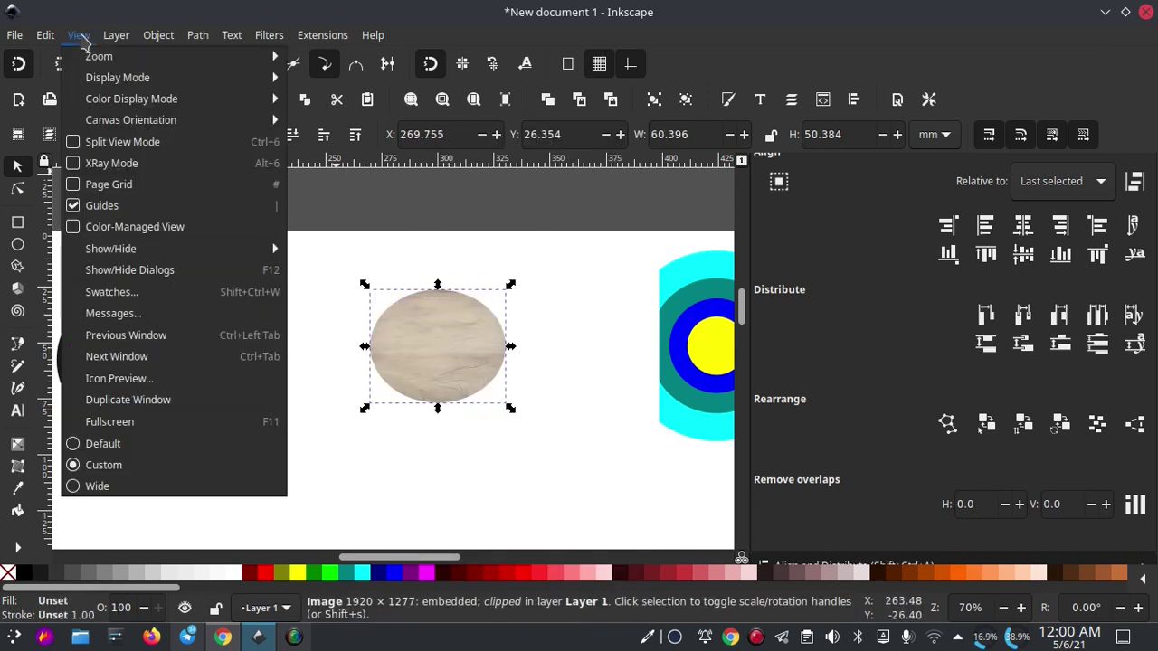
left_click(84, 143)
mouse_move(394, 359)
left_mouse_down()
mouse_move(283, 371)
mouse_move(496, 346)
mouse_move(360, 349)
mouse_move(392, 342)
mouse_move(917, 297)
left_mouse_up()
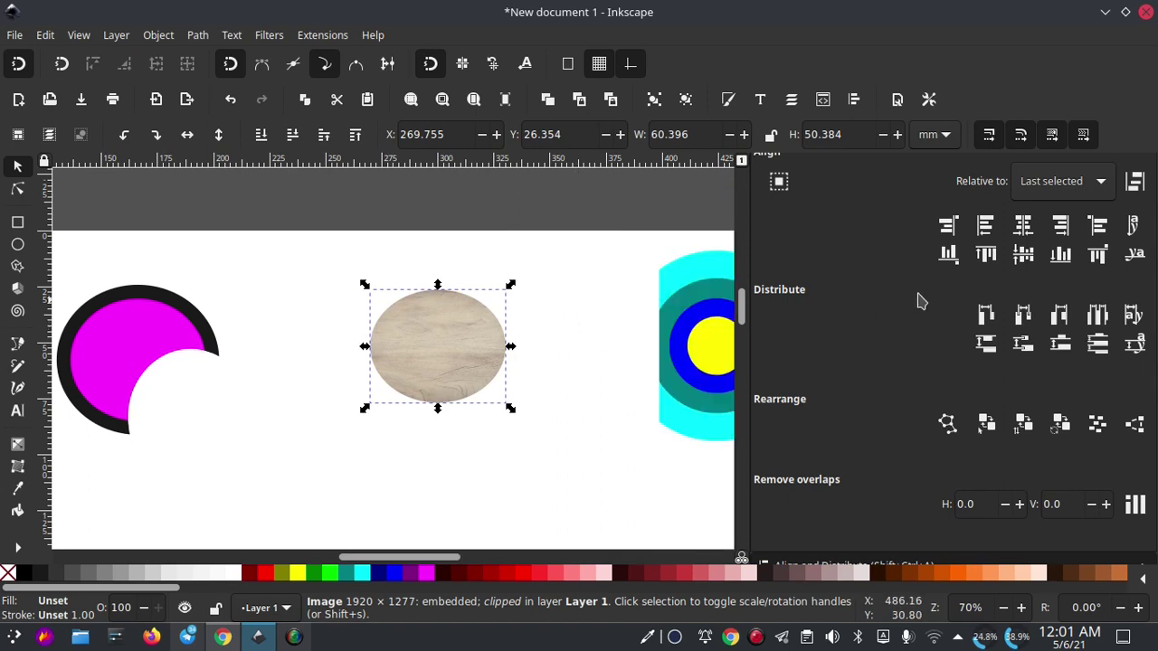
left_click(484, 316)
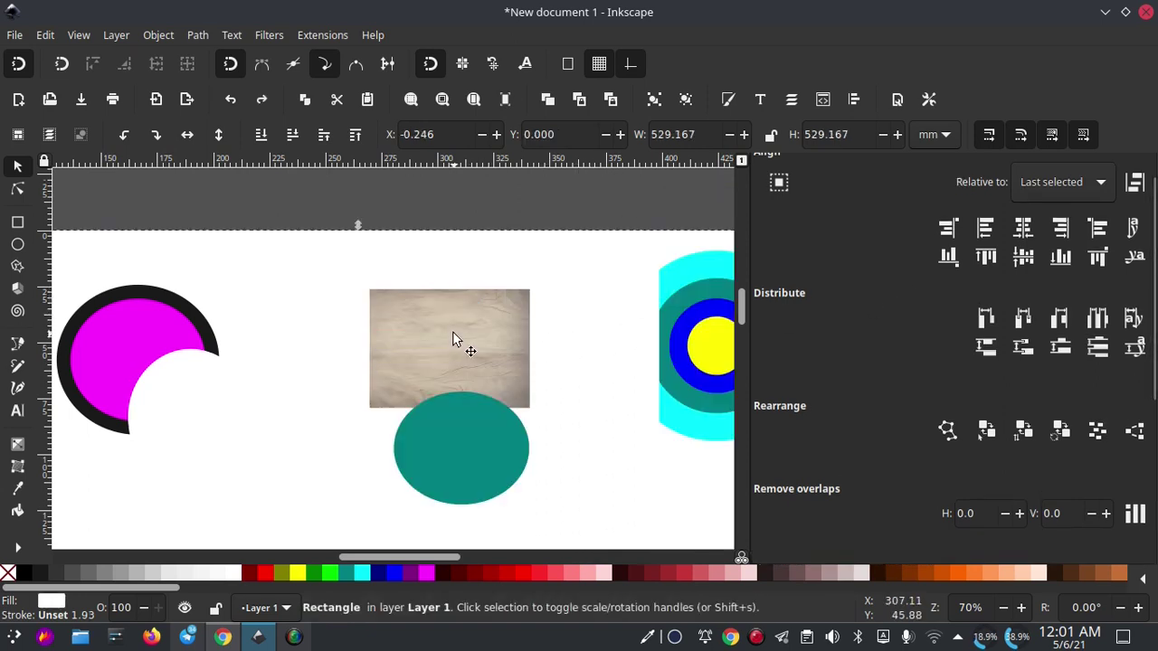
Shift the wood image up-left to about X 239.5 mm and the teal ellipse down-right.
left_click(453, 331)
left_click_drag(482, 345, 452, 331)
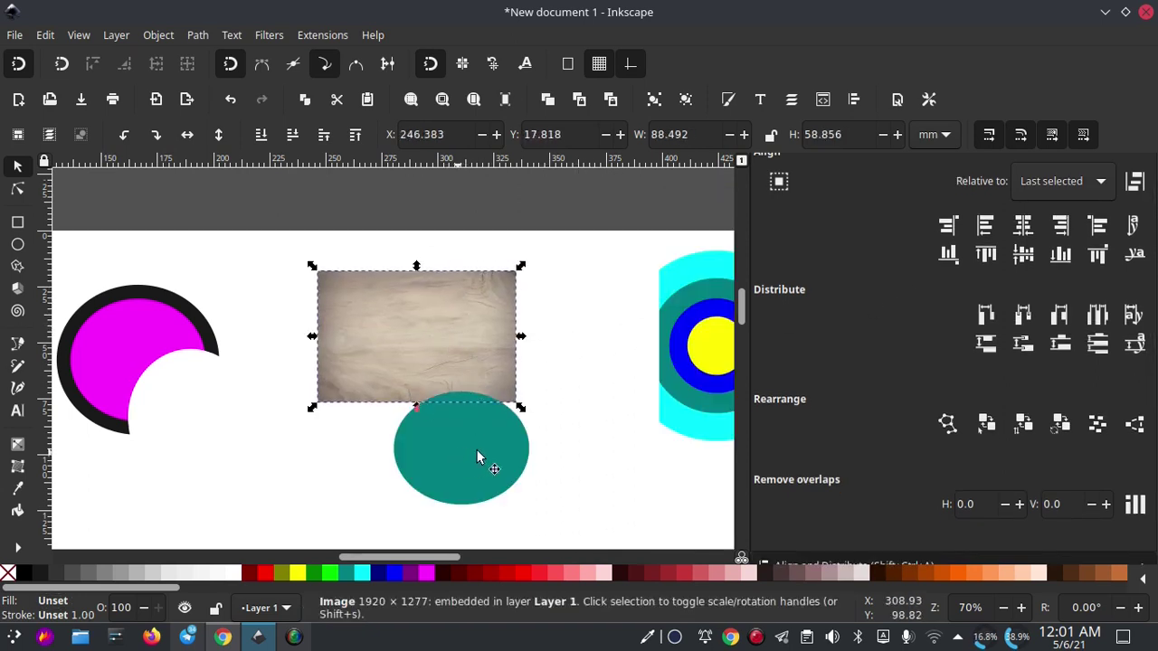
left_click(472, 457)
left_click_drag(465, 461, 551, 489)
left_click(443, 344)
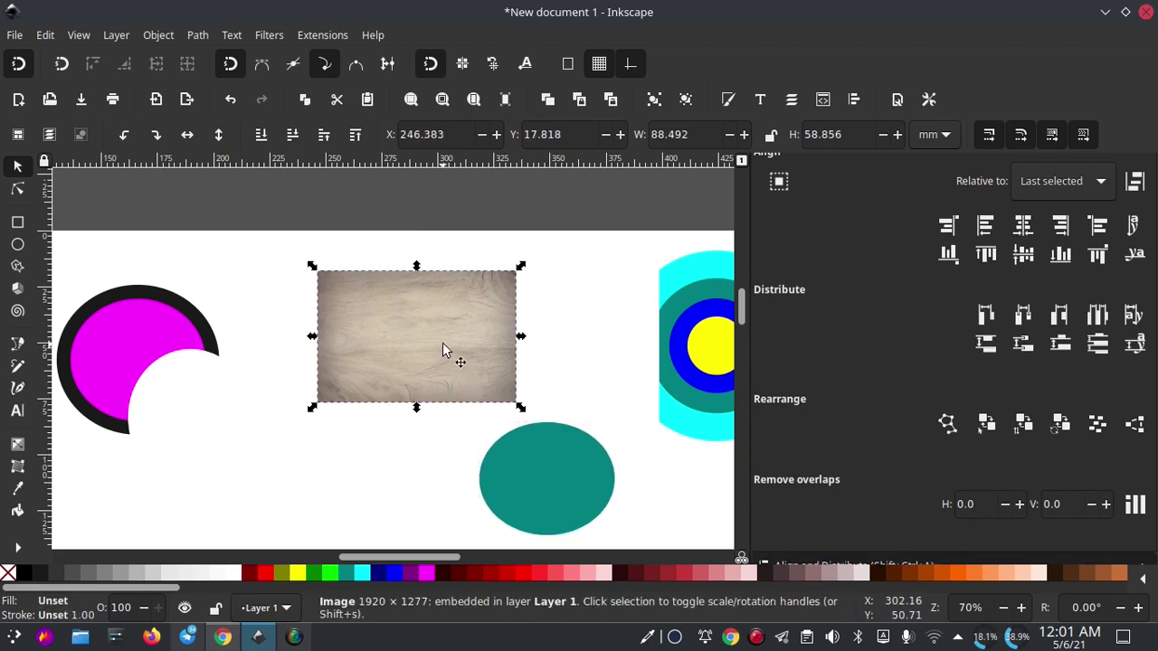
mouse_move(458, 317)
left_mouse_down()
mouse_move(402, 276)
mouse_move(381, 291)
left_mouse_up()
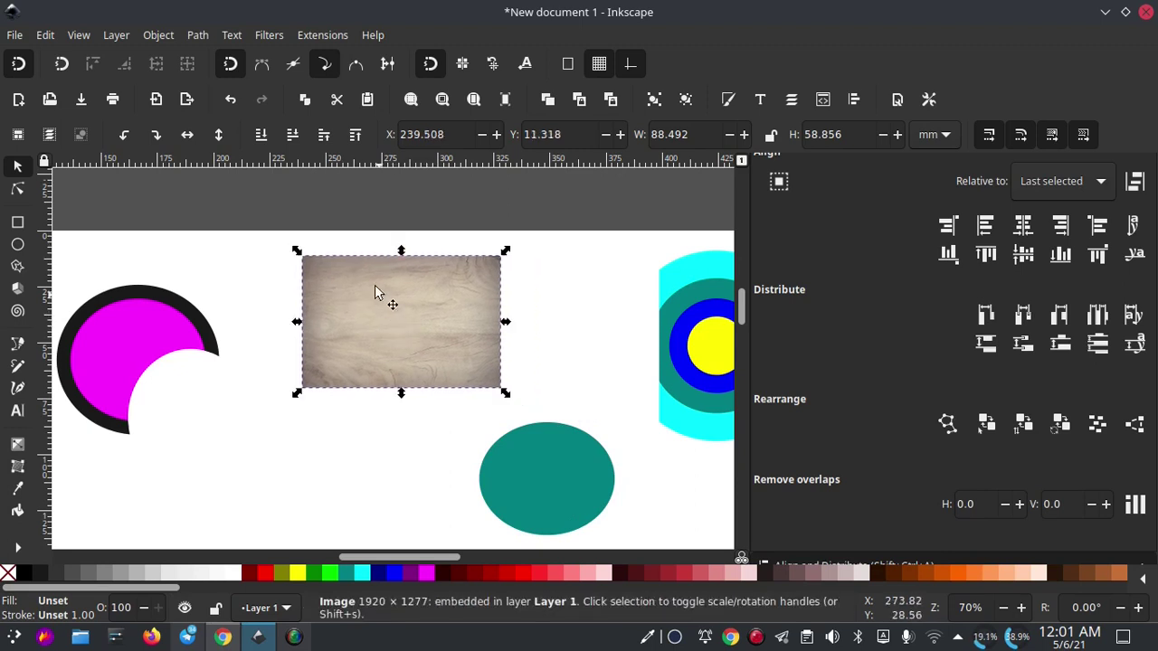
Convert the wood image into a pattern-filled rectangle via Object > Pattern > Objects to Pattern.
left_click(159, 36)
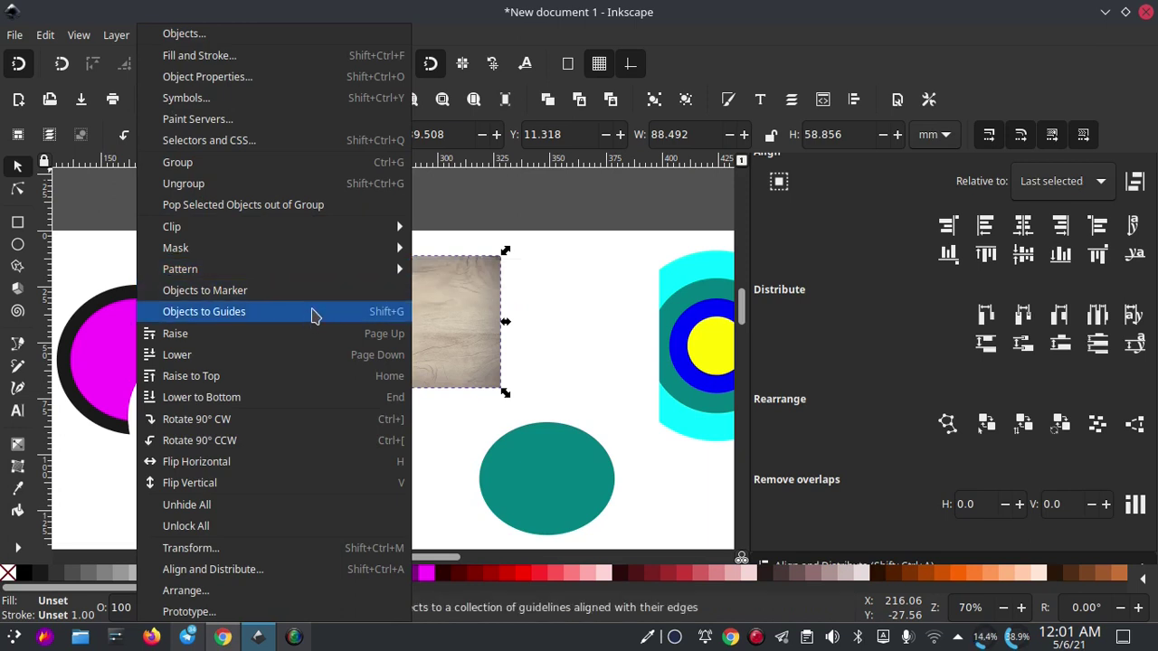
mouse_move(272, 269)
left_click(383, 272)
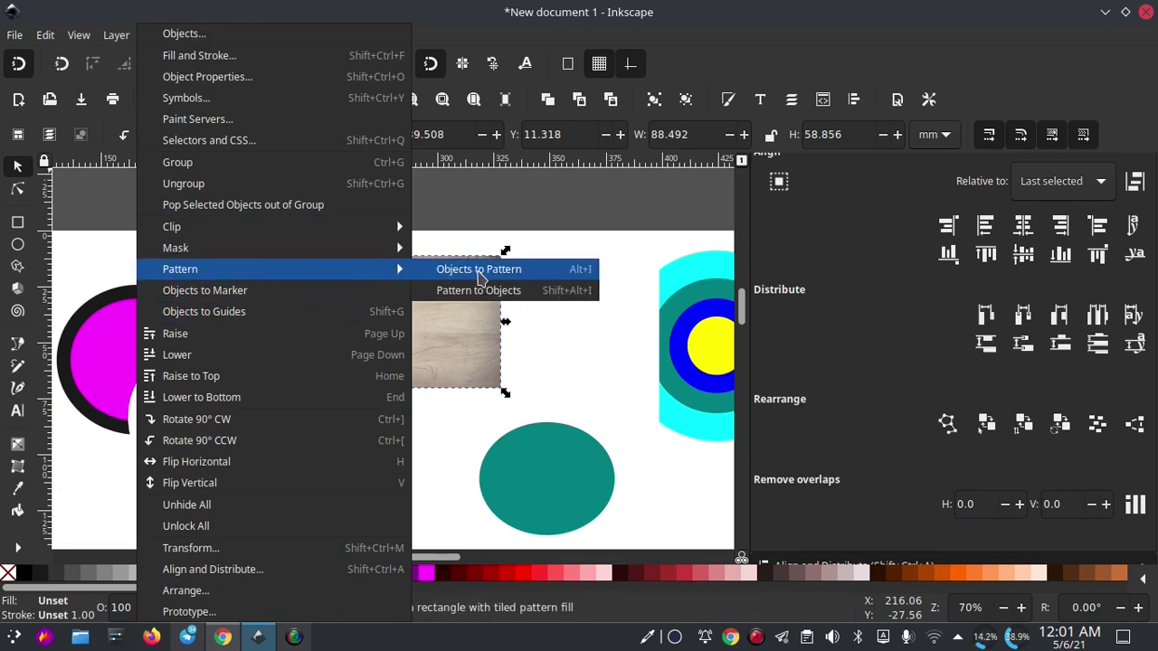
left_click(488, 282)
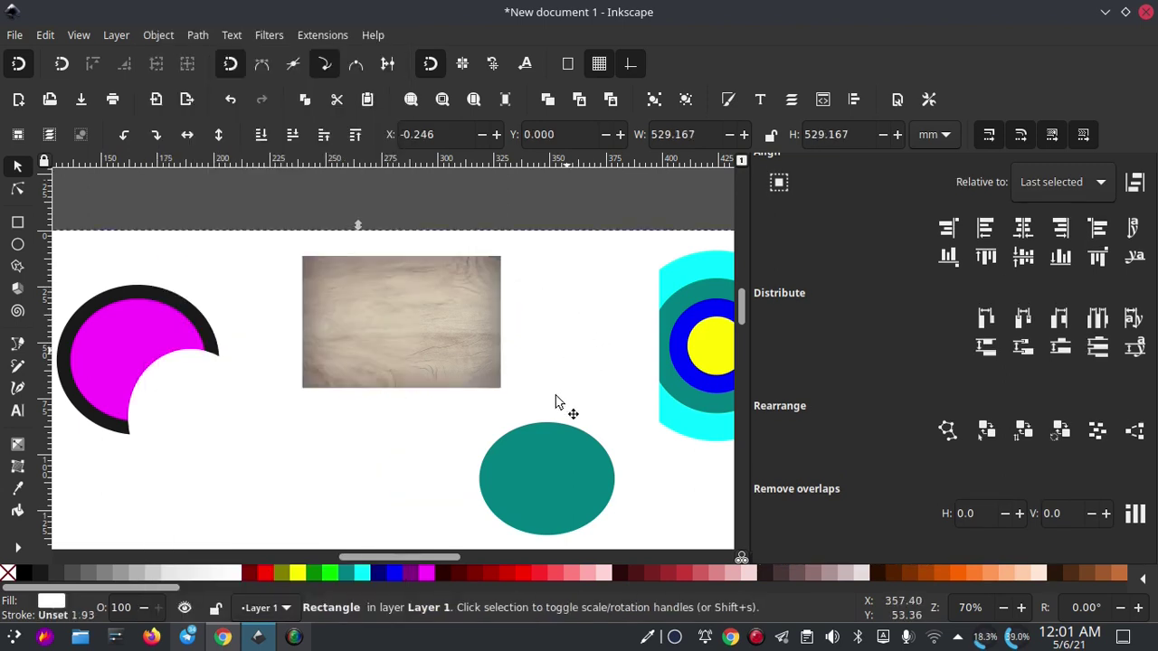
Subtract the teal ellipse from the wood rectangle's lower-right corner with Path > Difference.
left_click_drag(558, 470, 487, 377)
left_click(425, 317, "shift")
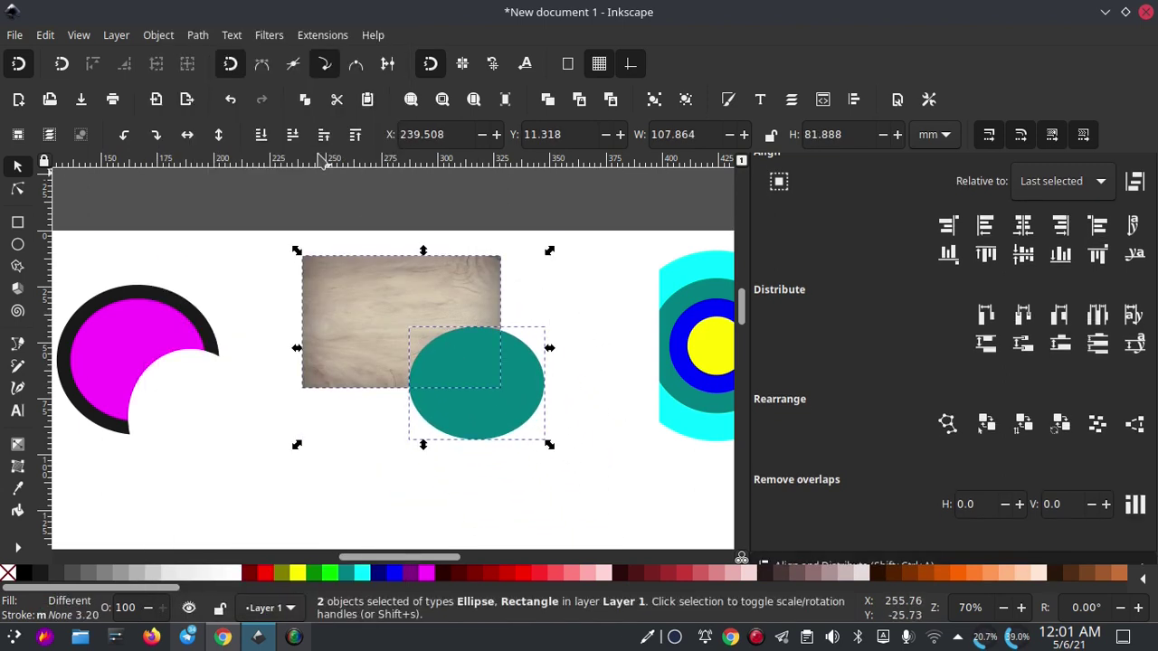
left_click(198, 34)
left_click(217, 140)
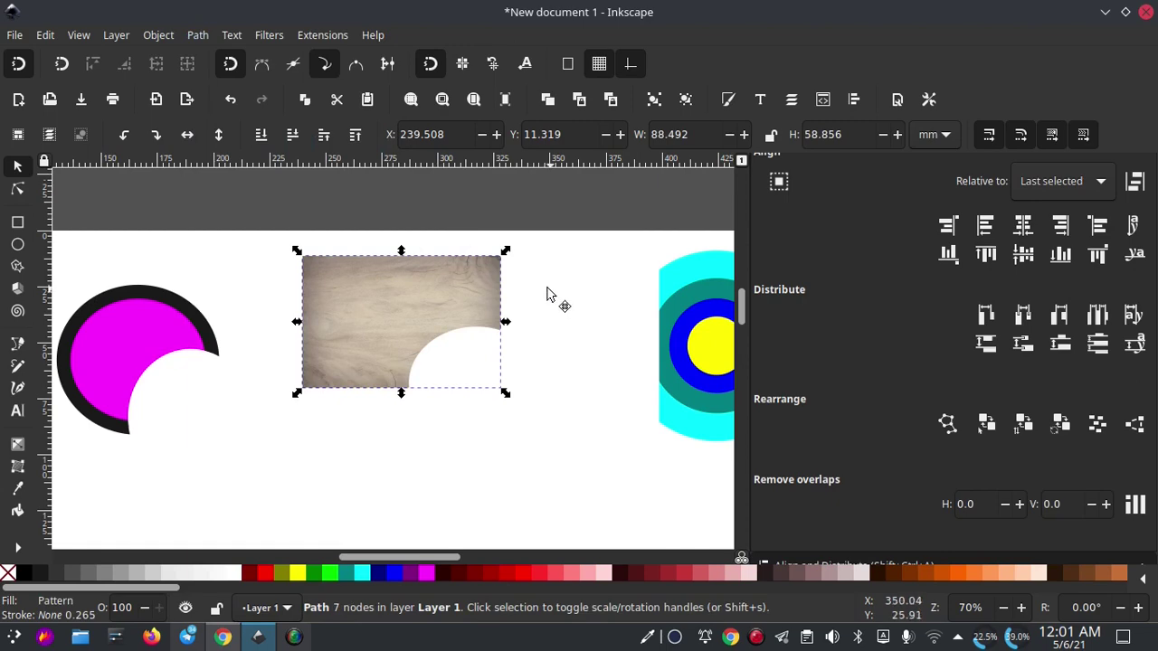
left_click(421, 375)
Check the notch in Split View Mode and apply the pattern-to-objects conversion.
left_click(158, 37)
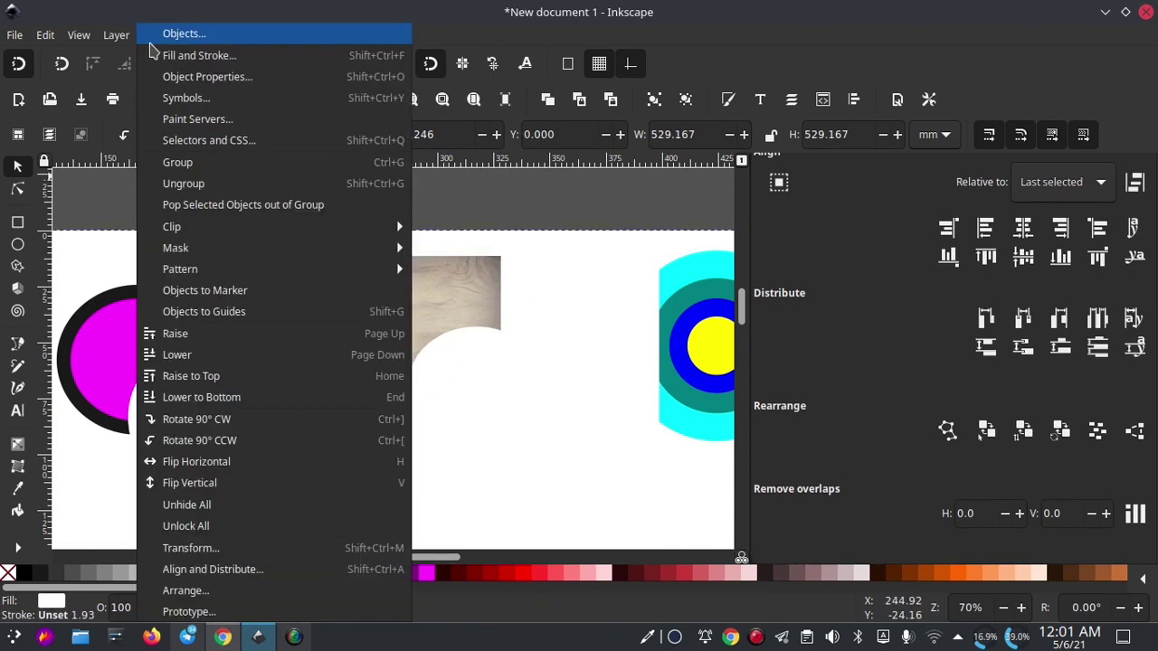
left_click(169, 34)
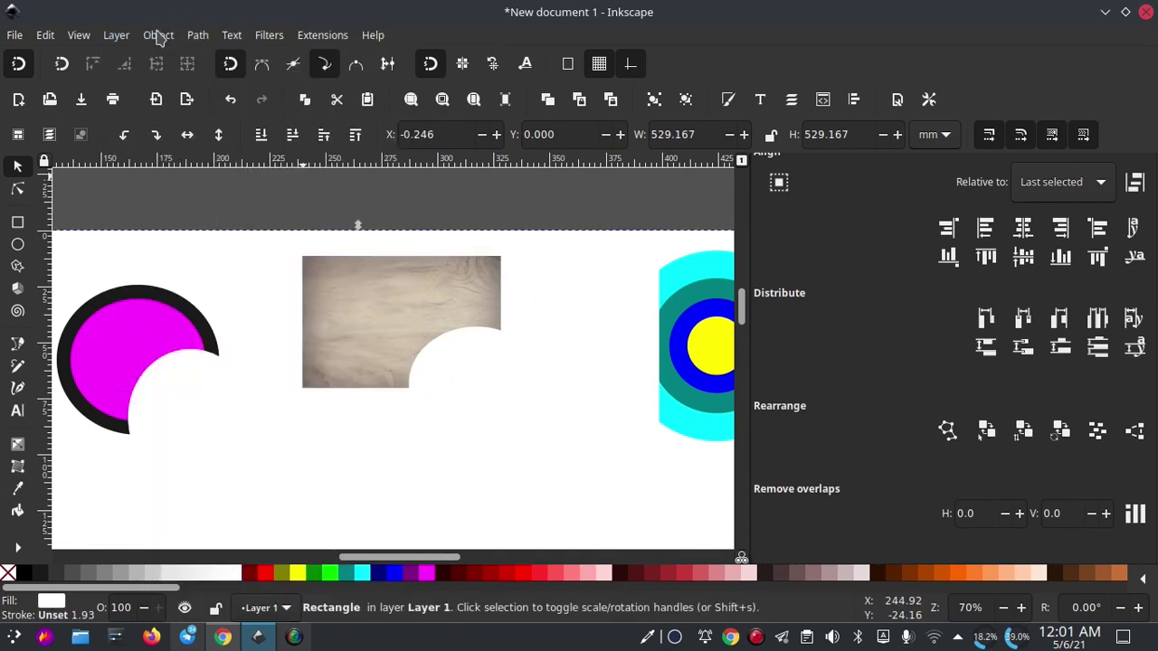
left_click(78, 35)
left_click(81, 142)
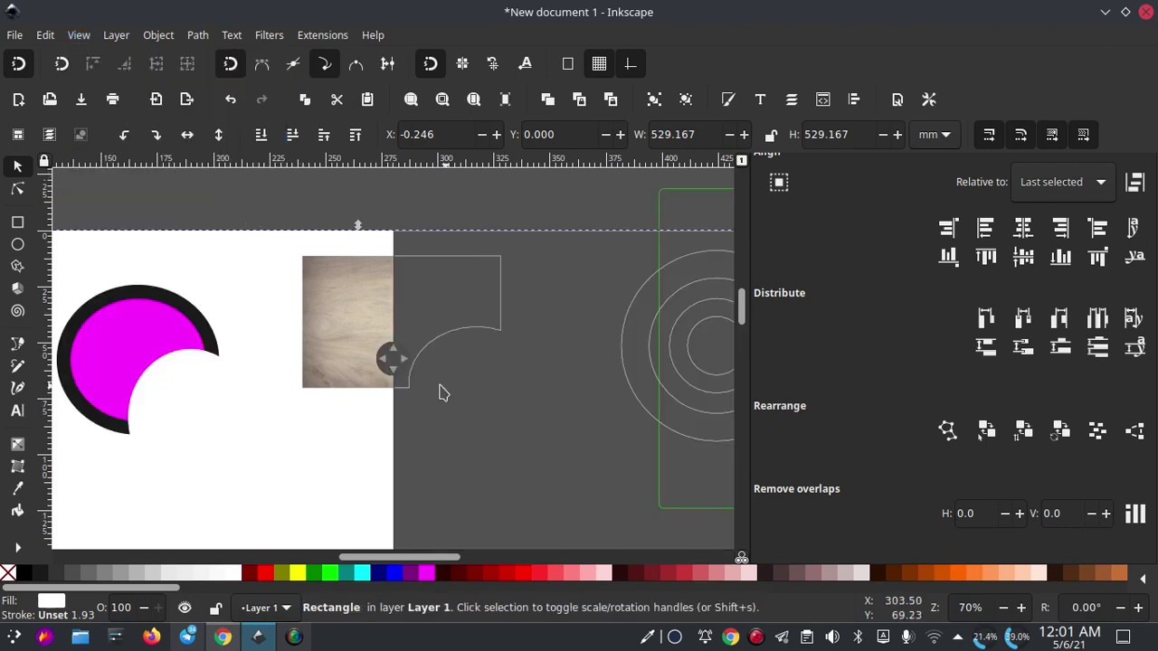
mouse_move(379, 359)
left_mouse_down()
mouse_move(357, 371)
mouse_move(531, 385)
mouse_move(737, 360)
left_mouse_up()
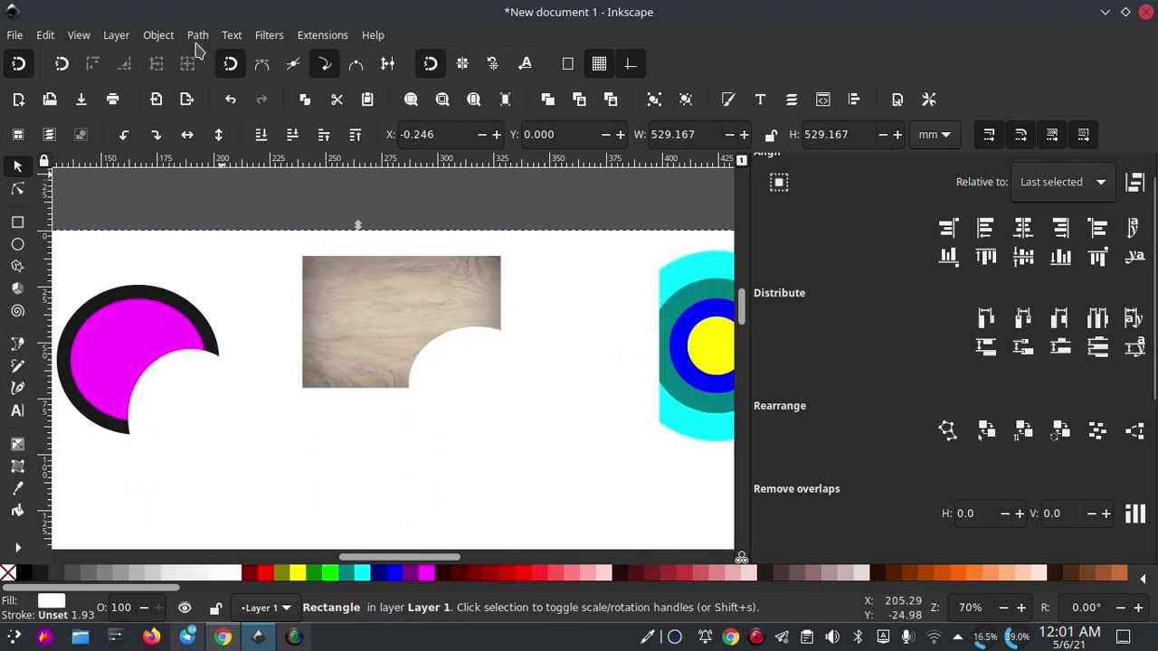
left_click(198, 38)
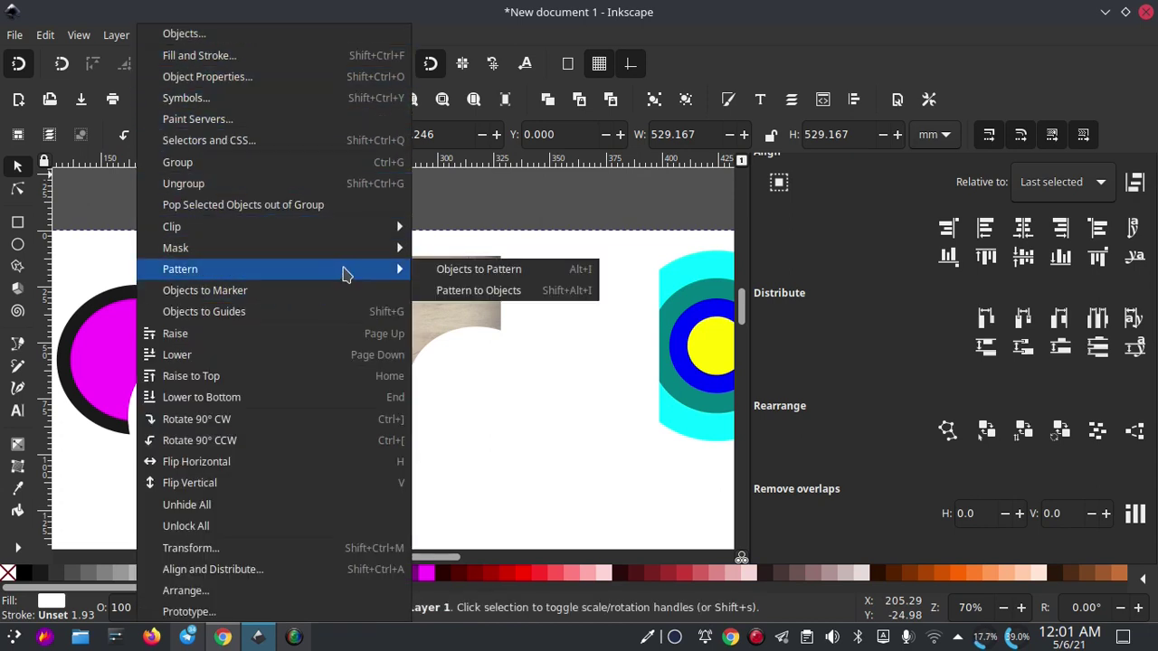
mouse_move(180, 269)
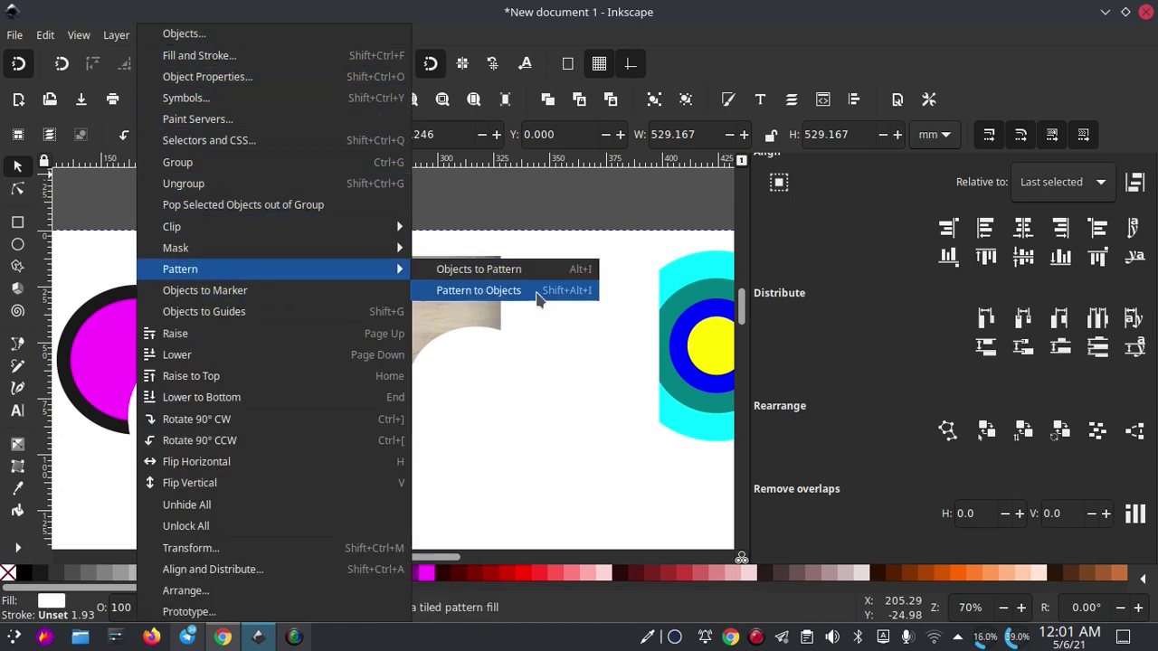
left_click(578, 328)
scroll(407, 353, "right", 5)
Draw a large teal ellipse over the lower part of the ringed target.
scroll(263, 365, "right", 1)
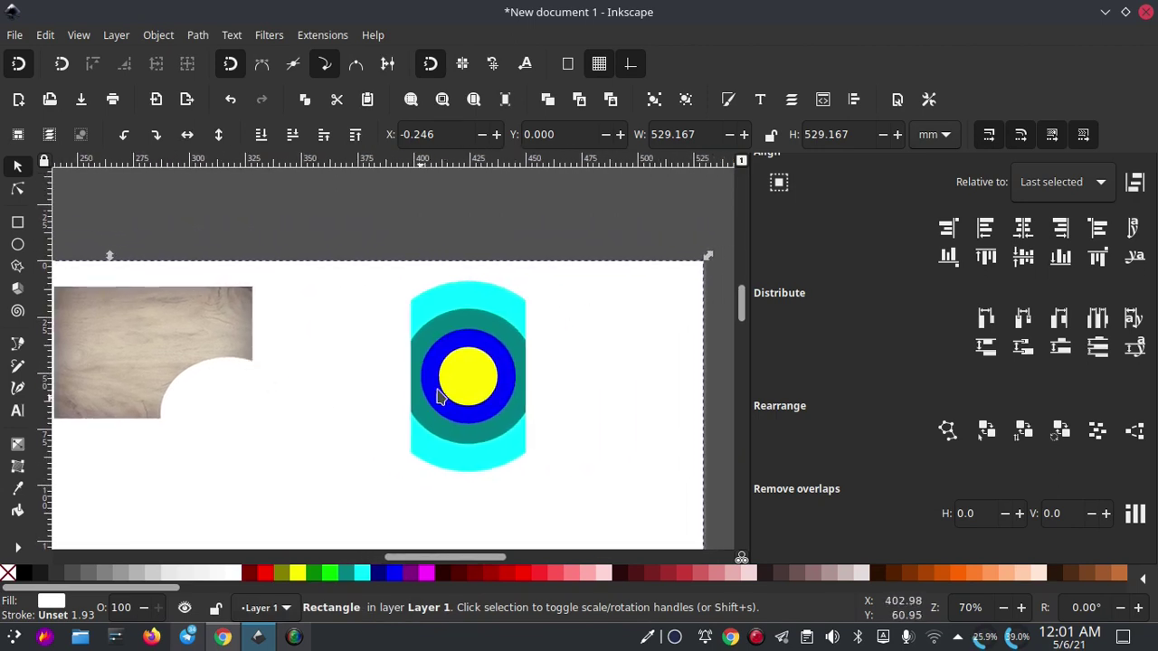
left_click_drag(467, 382, 506, 393)
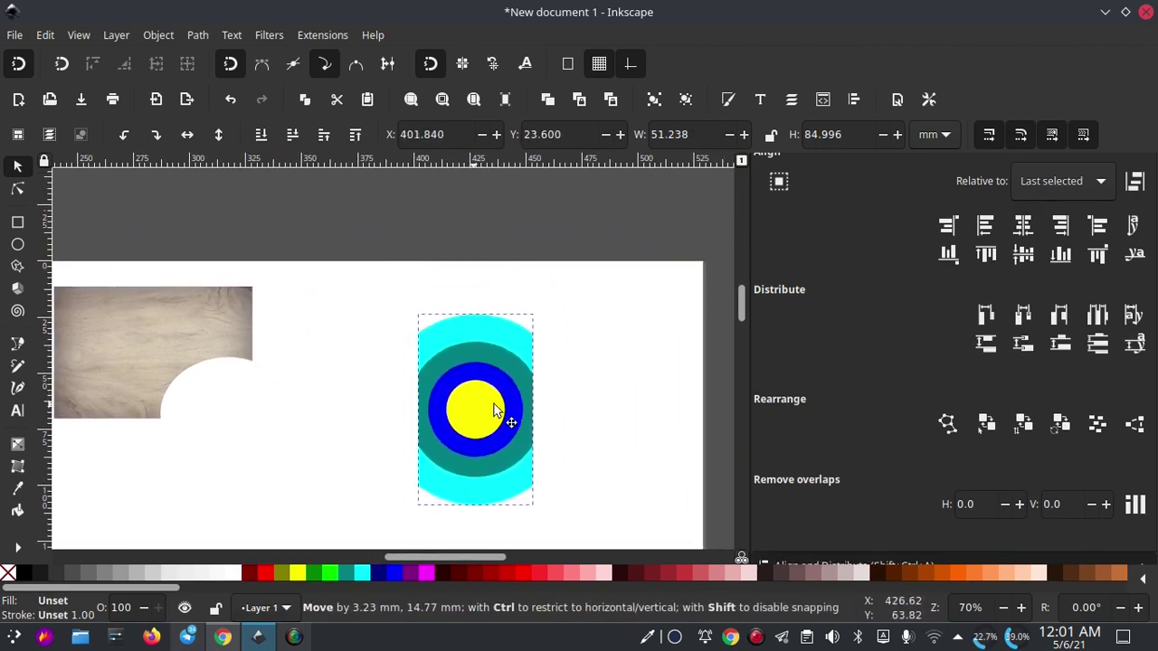
scroll(173, 238, "down", 2)
left_click(17, 244)
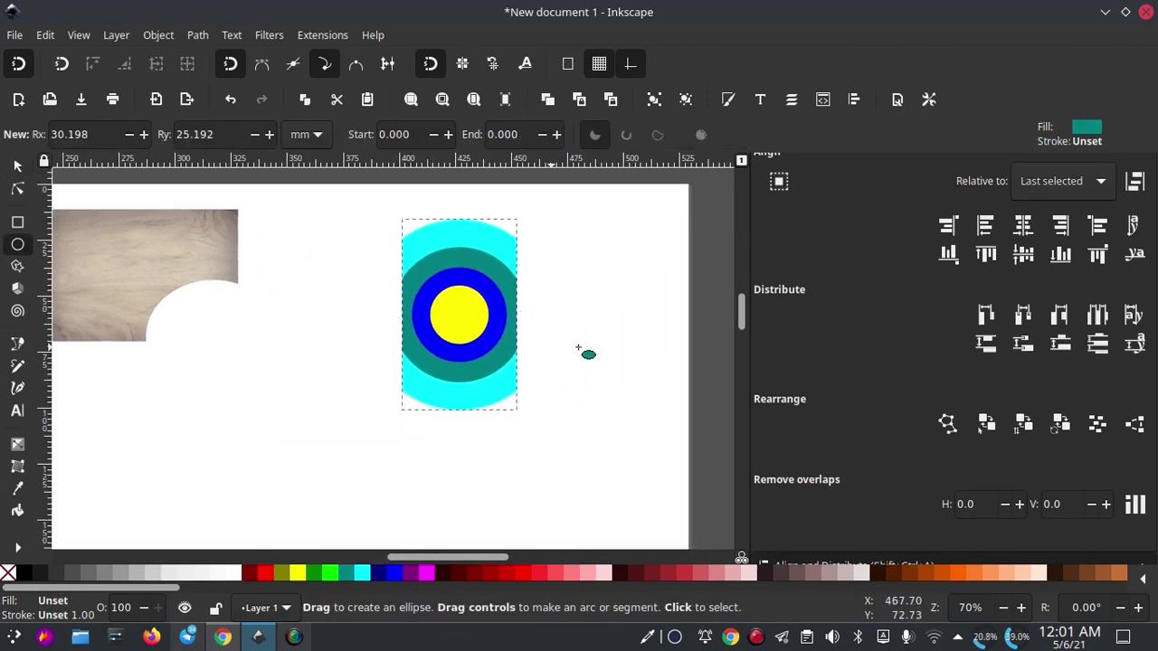
left_click_drag(596, 345, 390, 519)
Try Path > Difference with the target, then move the ellipse to the page's lower left.
left_click(17, 168)
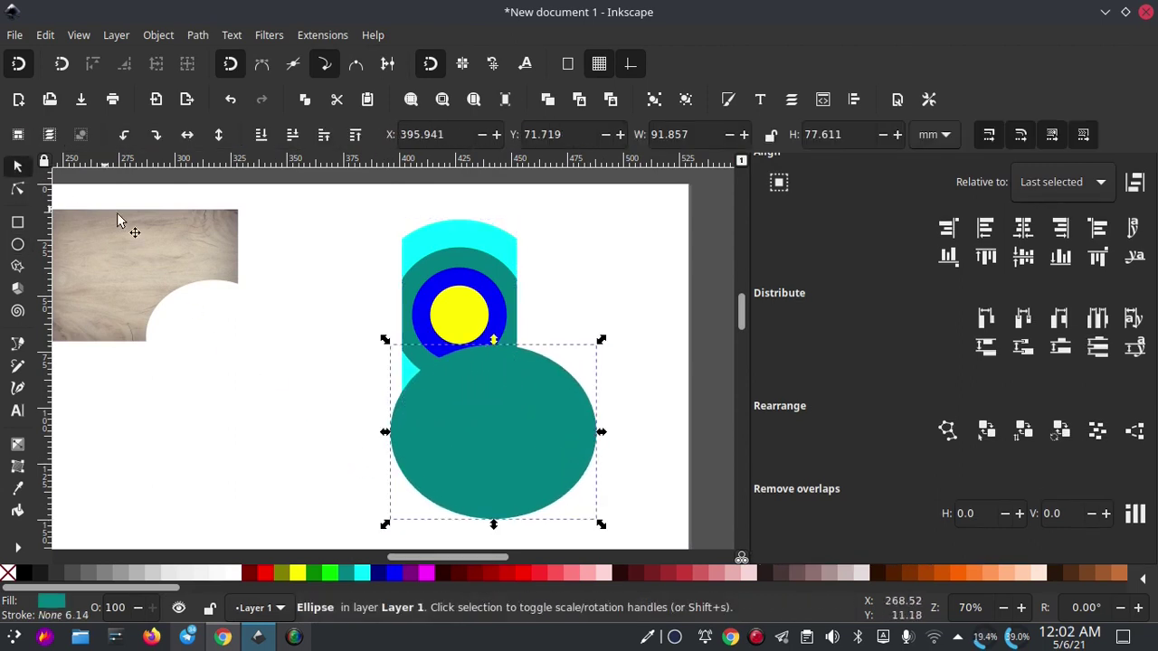
left_click(469, 307, "shift")
left_click(197, 34)
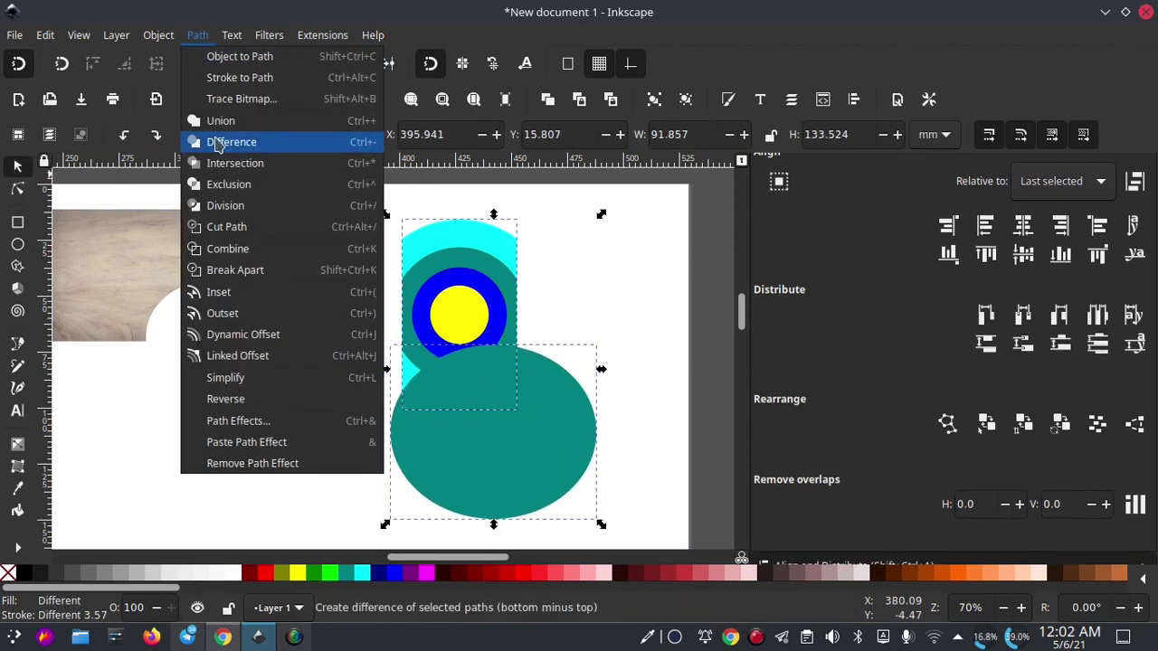
left_click(217, 141)
left_click(530, 426)
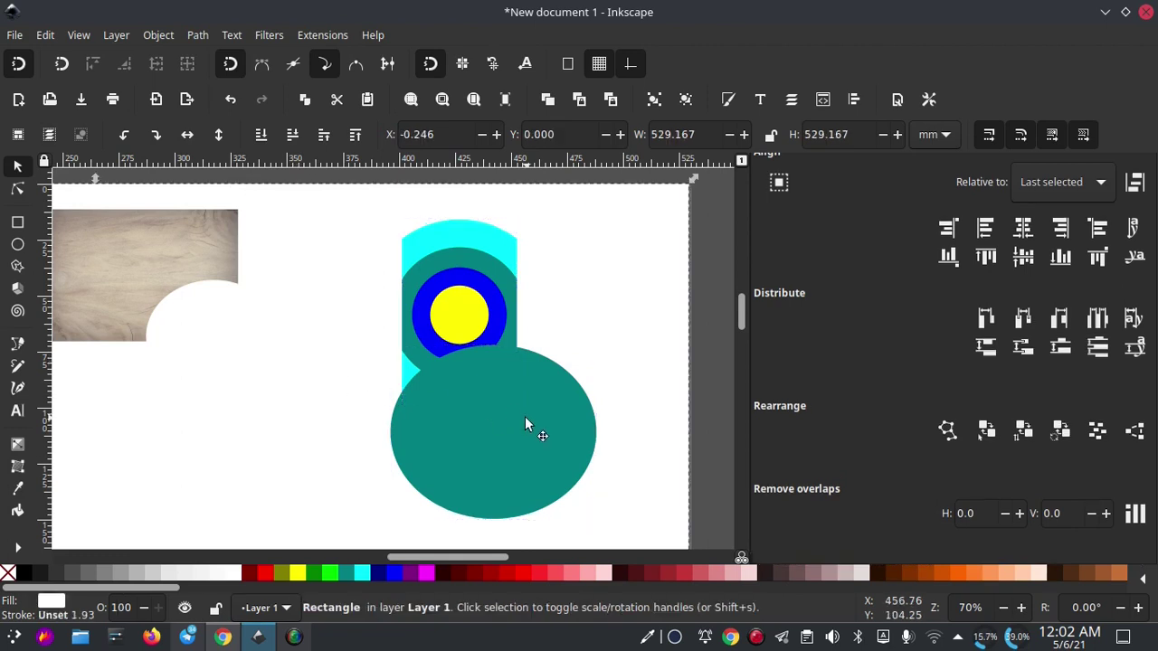
left_click_drag(509, 426, 198, 473)
left_click(443, 305)
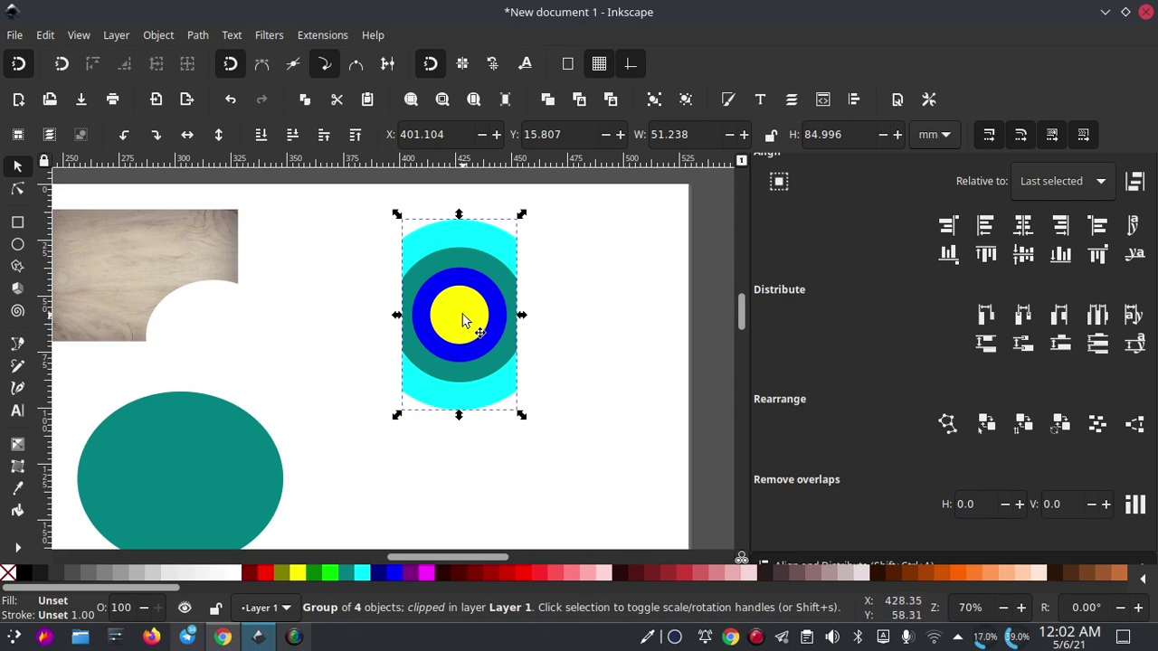
Release the target's clip, move the yellow rectangle left, and drag the teal ellipse onto the rings.
right_click(463, 321)
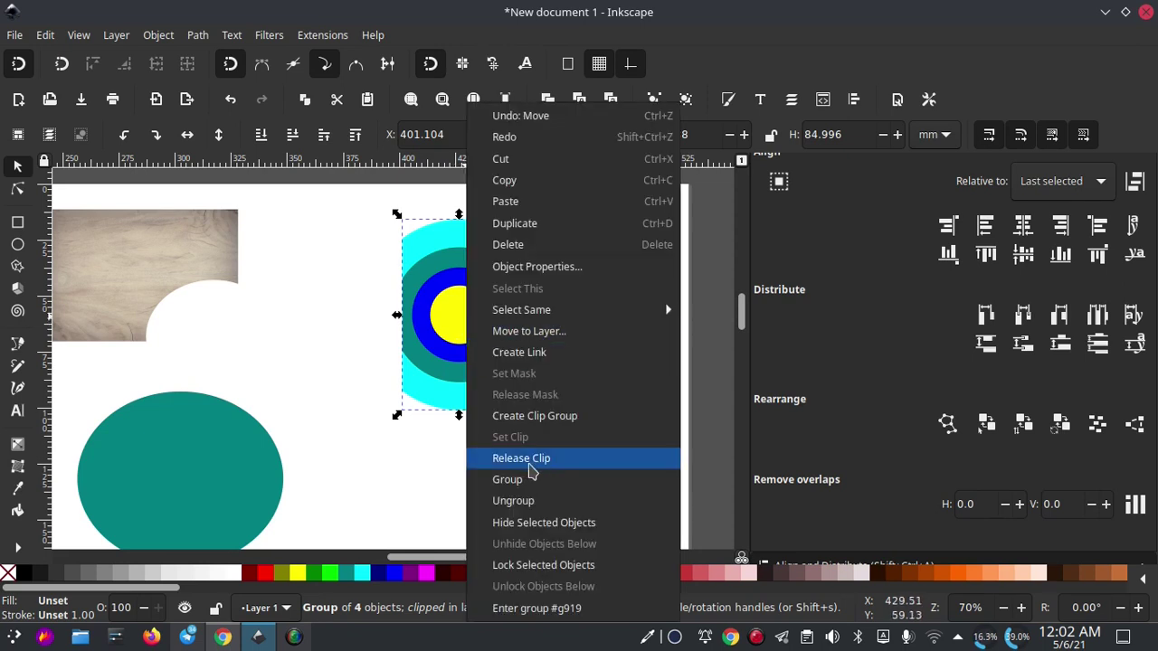
left_click(543, 458)
left_click(512, 336)
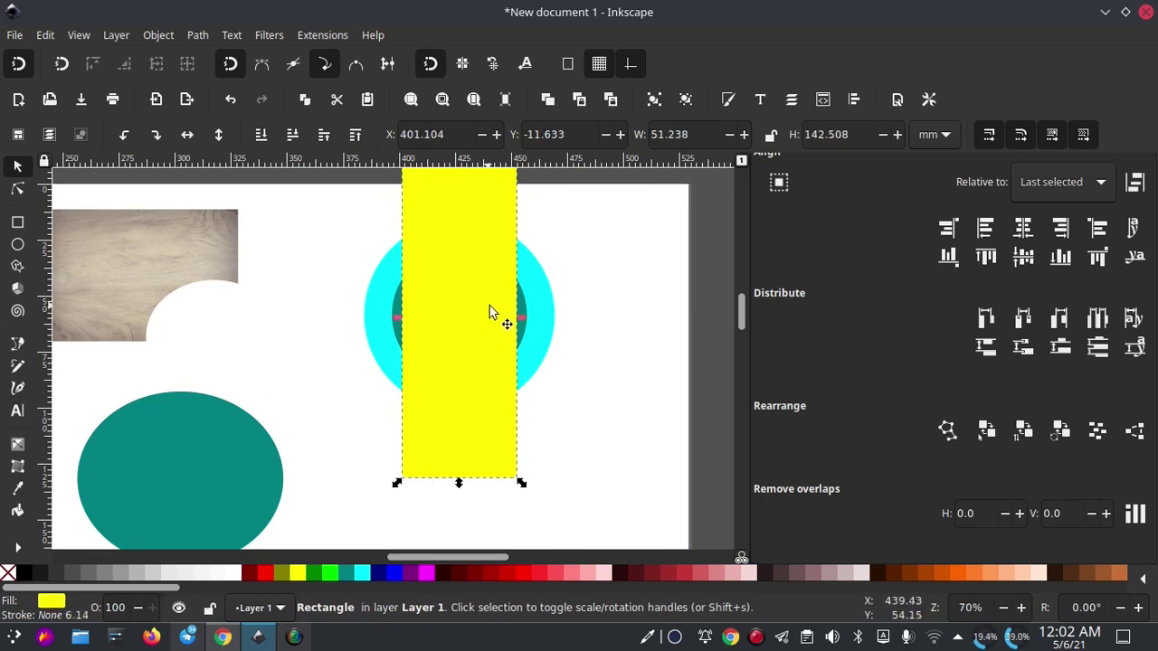
left_click_drag(479, 310, 282, 312)
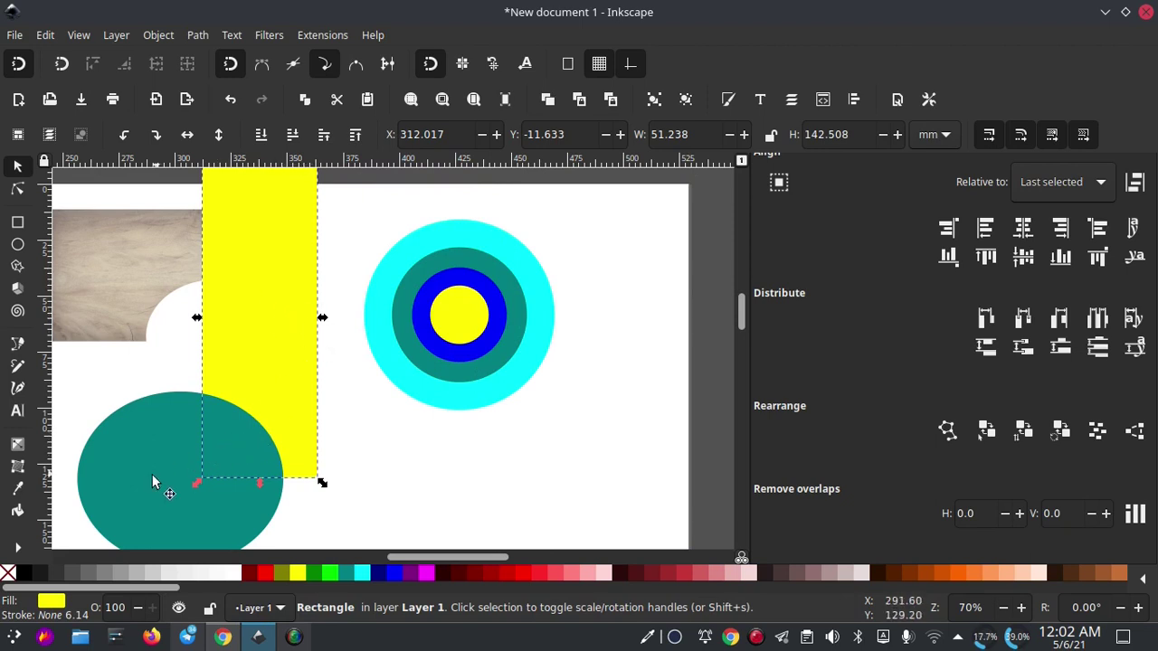
left_click_drag(150, 479, 459, 367)
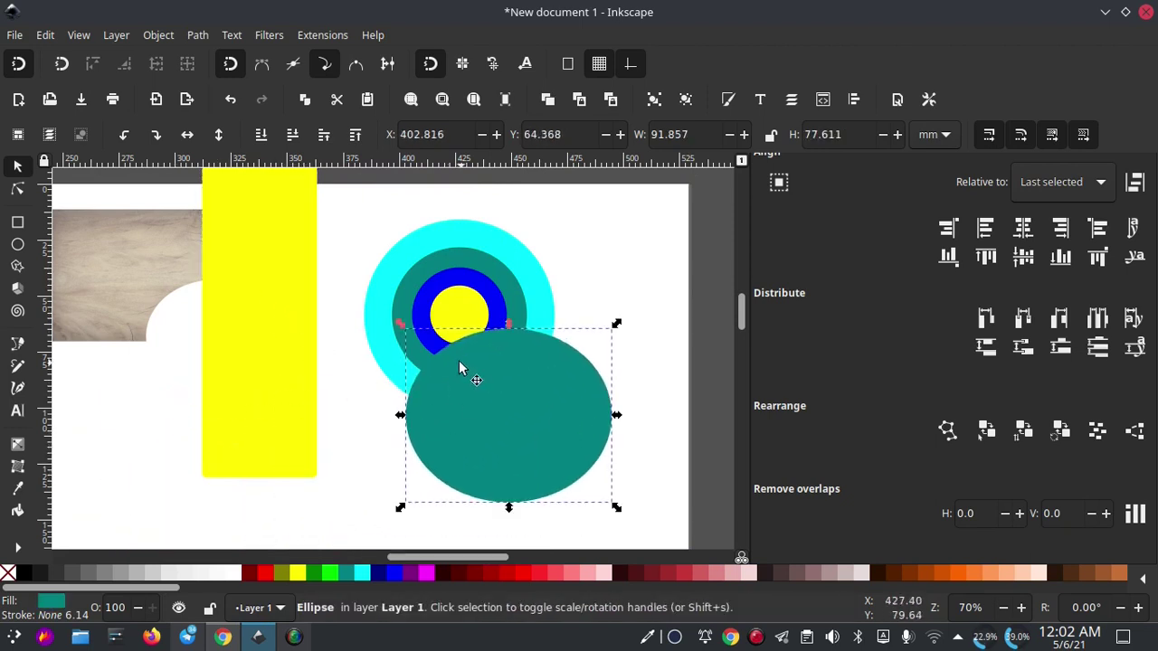
scroll(460, 357, "up", 1)
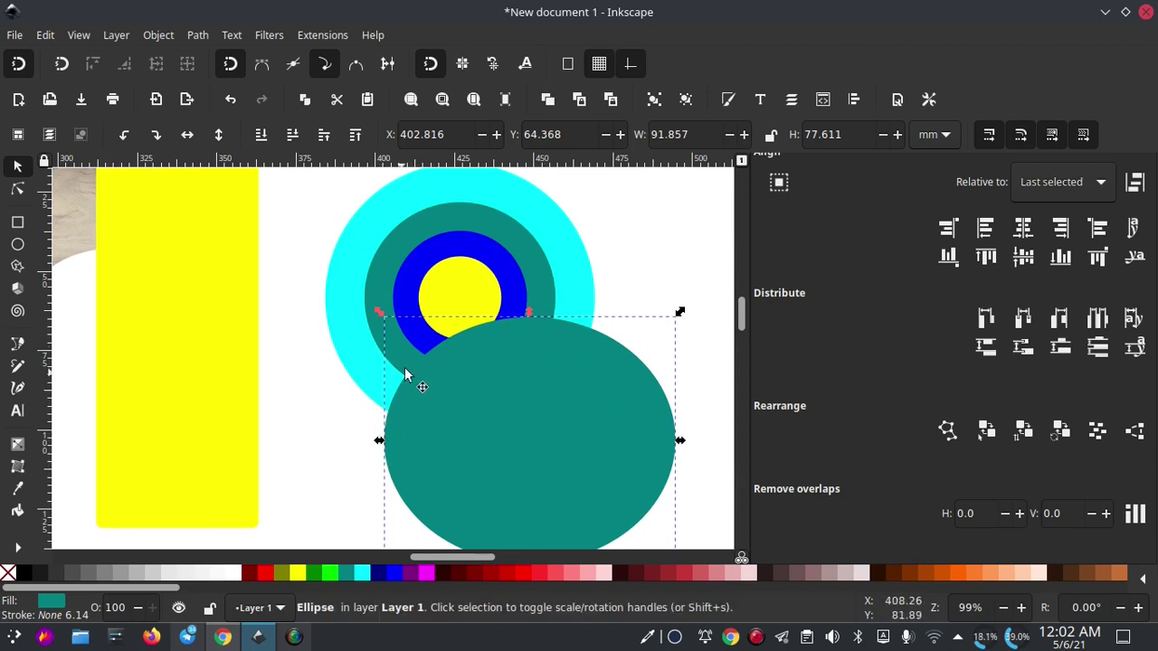
Ungroup the concentric ring circles into separate objects.
left_click(344, 294)
left_click(390, 278)
left_click(427, 288)
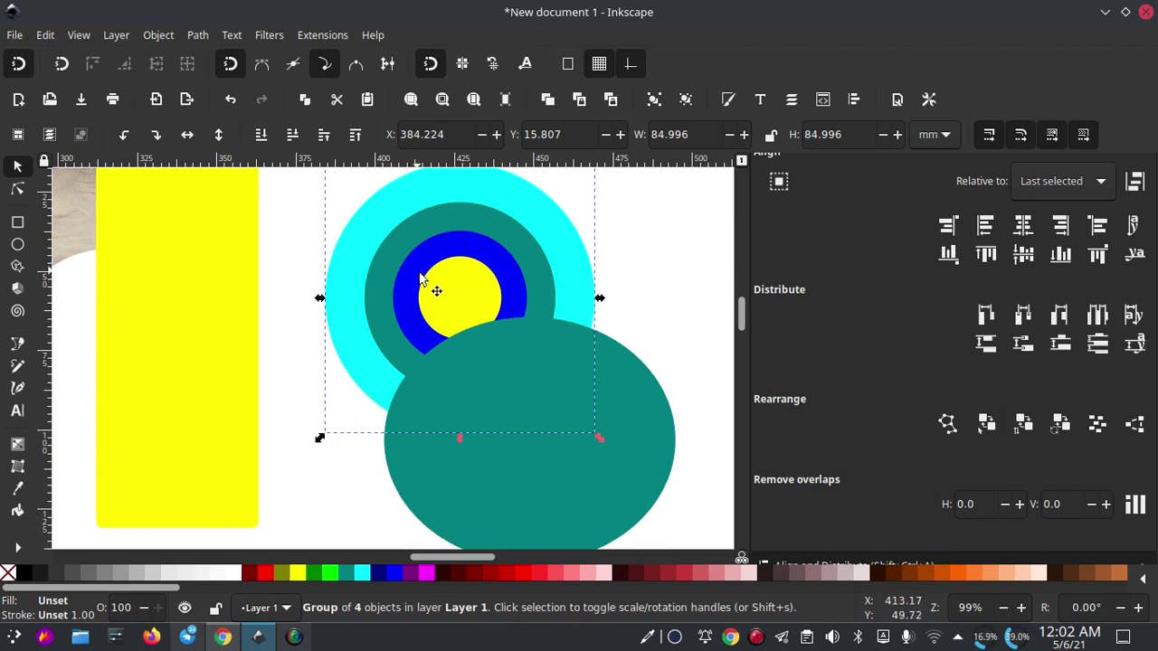
left_click(489, 285)
right_click(483, 276)
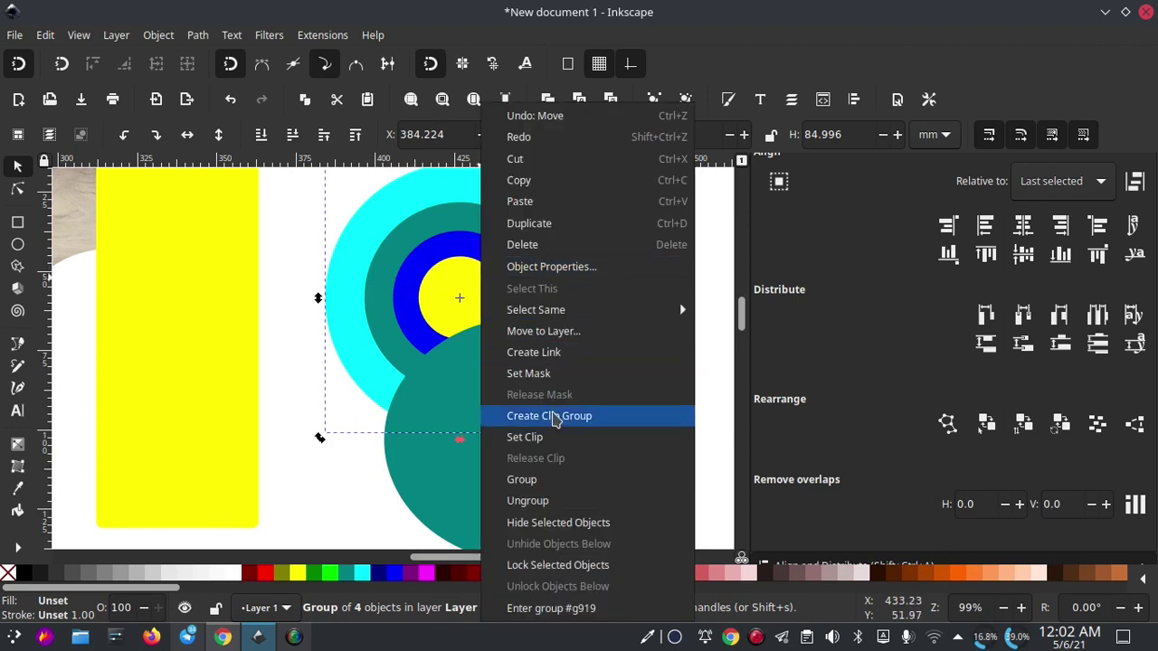
left_click(538, 500)
Select the teal ellipse and nudge it slightly over the rings' lower right.
left_click(461, 443)
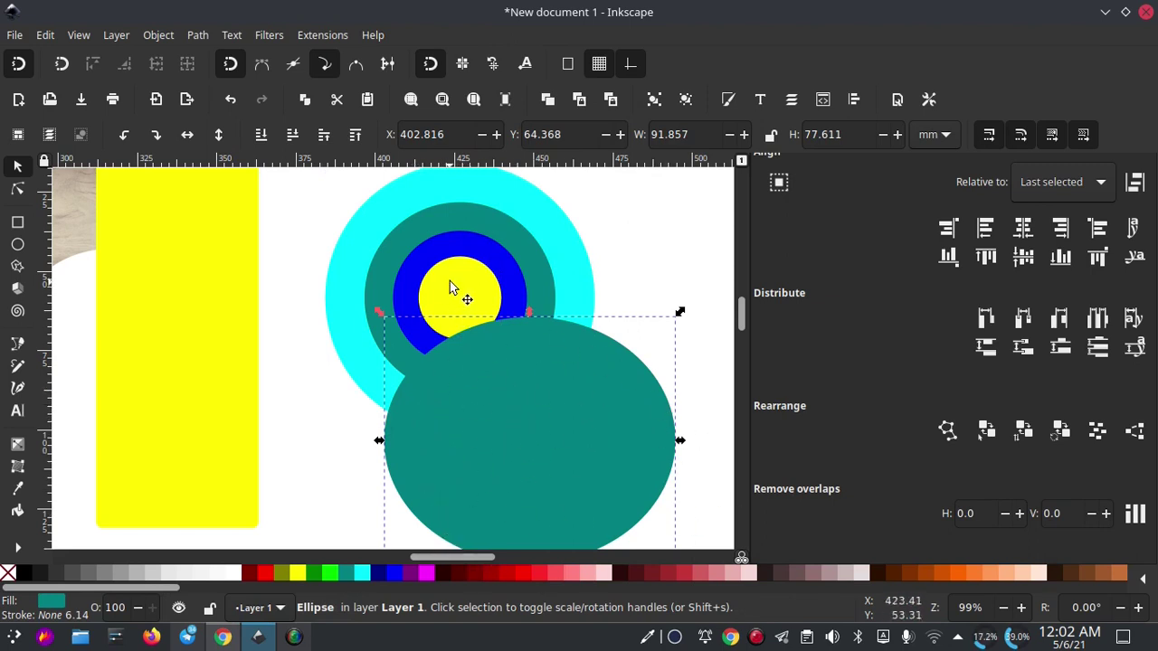
left_click(352, 276)
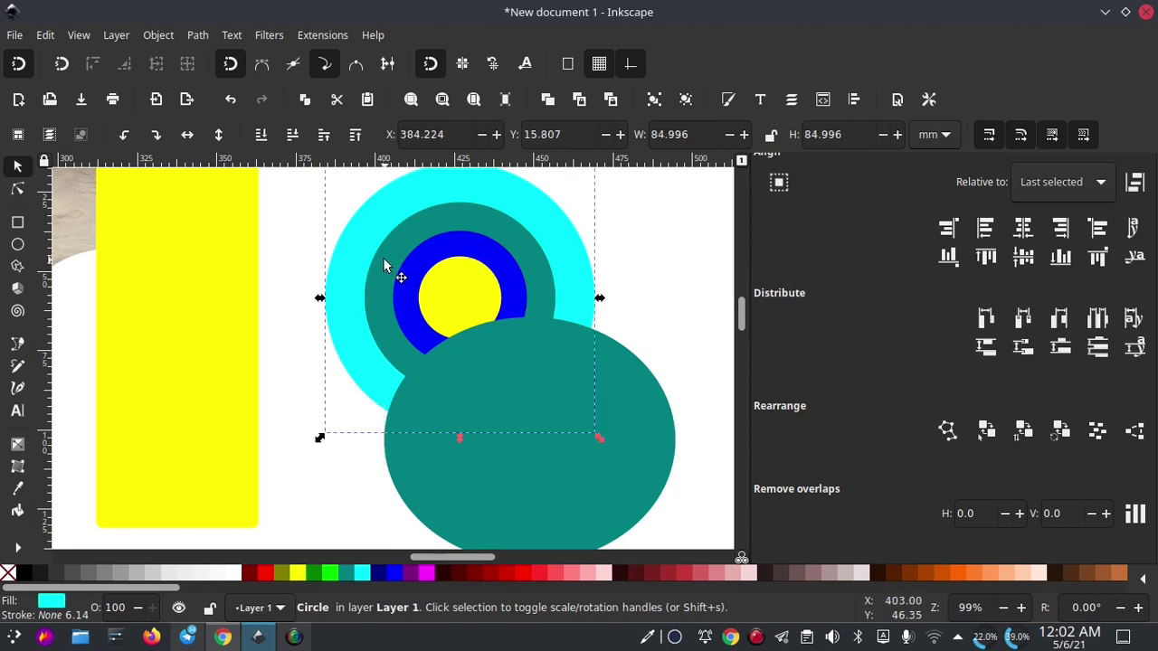
left_click(426, 266)
left_click(444, 290)
left_click(569, 400)
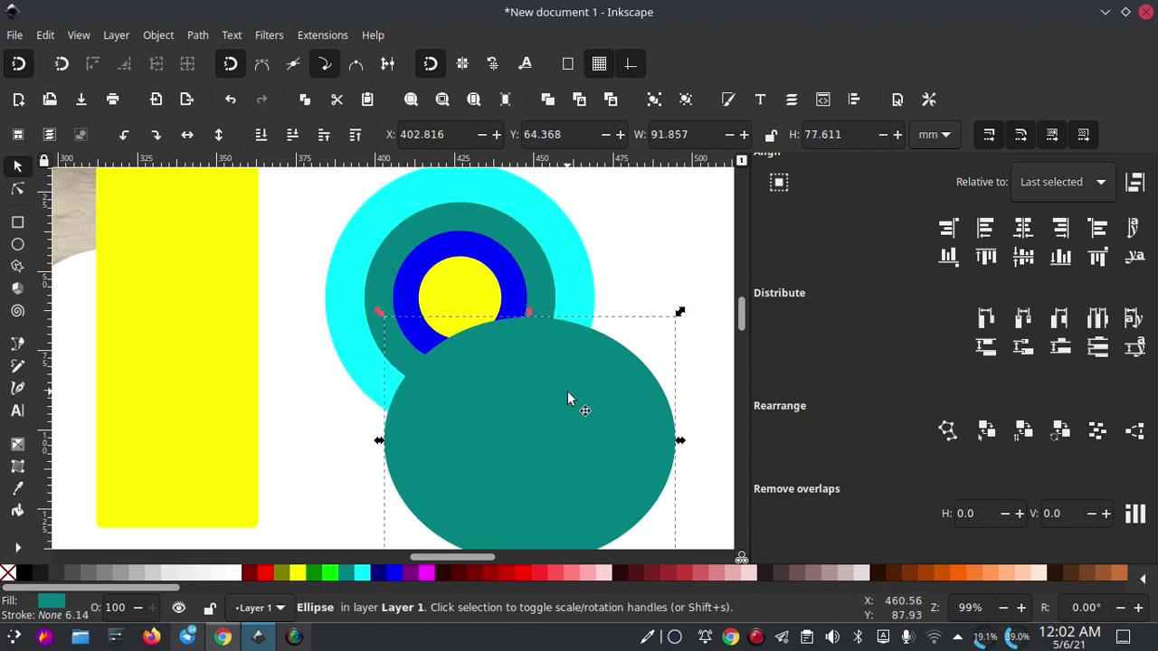
left_click_drag(546, 382, 540, 384)
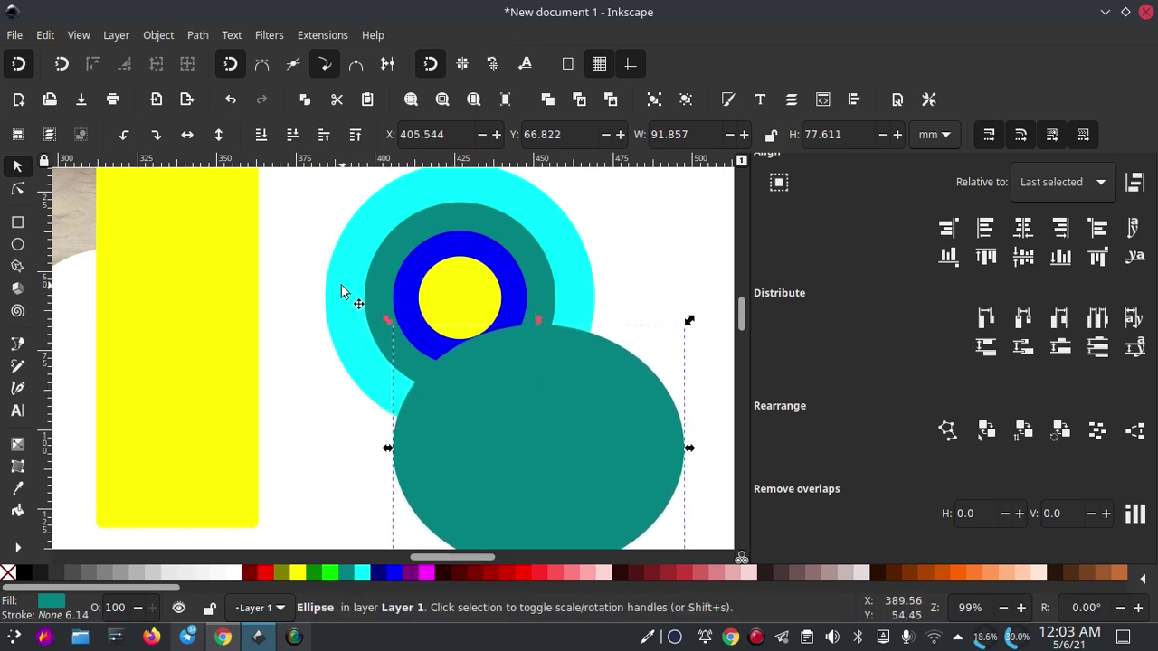
Subtract the teal ellipse from the outer cyan circle with Path > Difference.
left_click(492, 418, "alt")
left_click(365, 340, "shift")
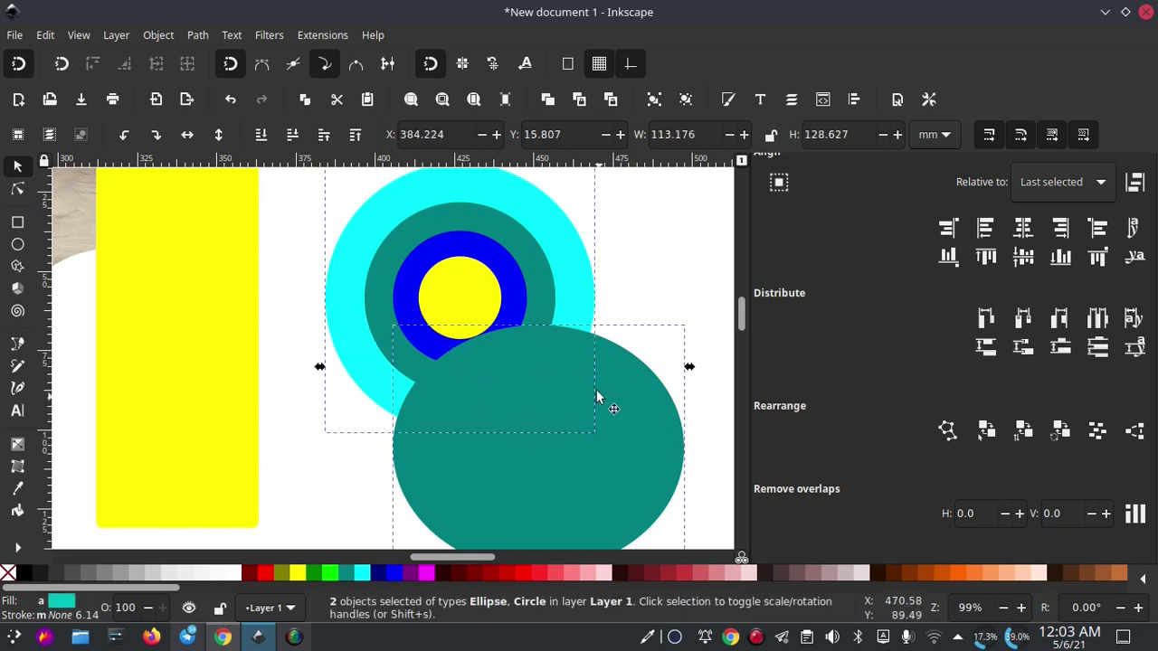
left_click(197, 34)
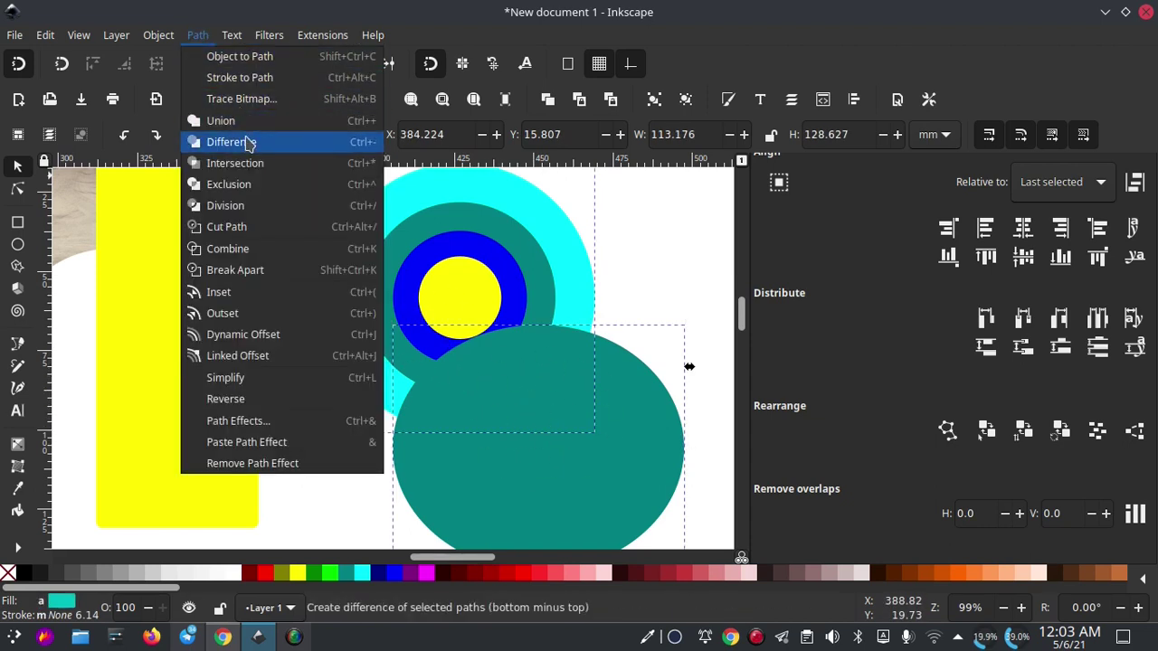
key("Return")
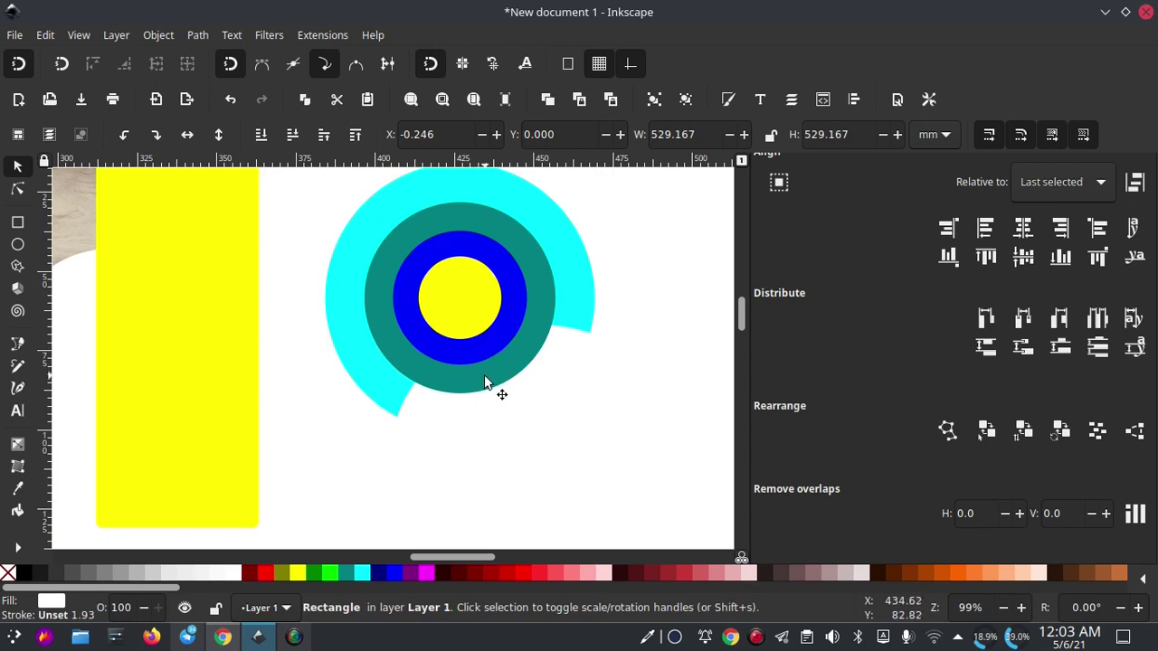
Undo the cut, try duplicating and moving the teal ellipse, then undo those moves.
key("ctrl+z")
left_click(524, 404)
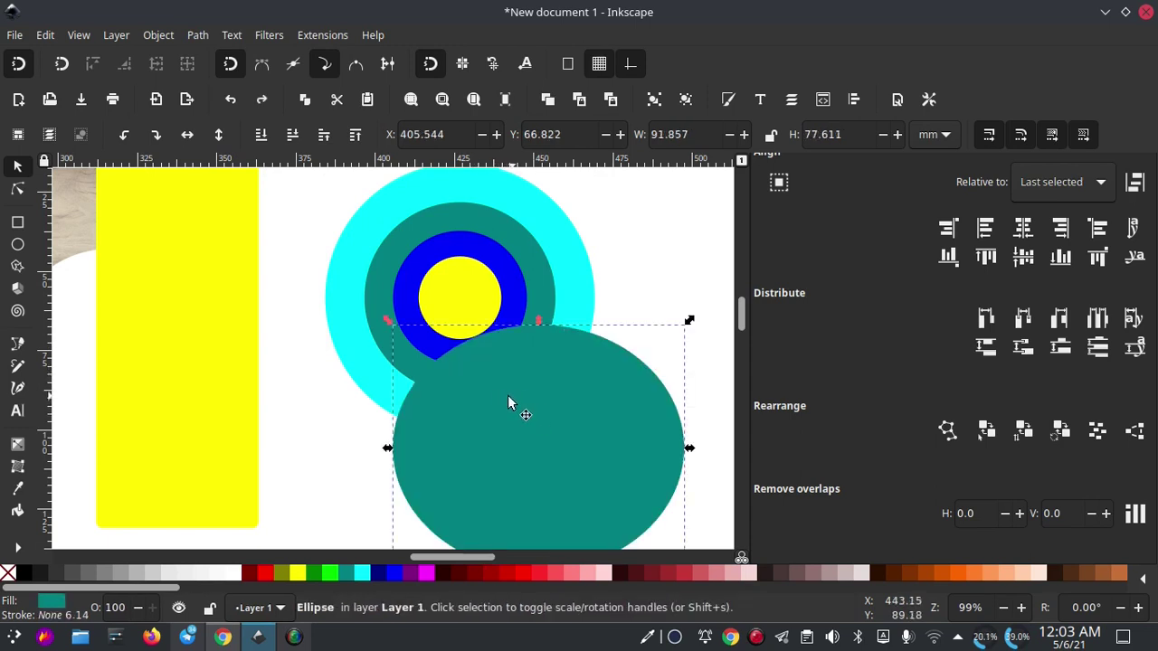
mouse_move(508, 394)
left_mouse_down()
mouse_move(529, 425)
mouse_move(545, 421)
mouse_move(506, 391)
left_mouse_up()
key("ctrl")
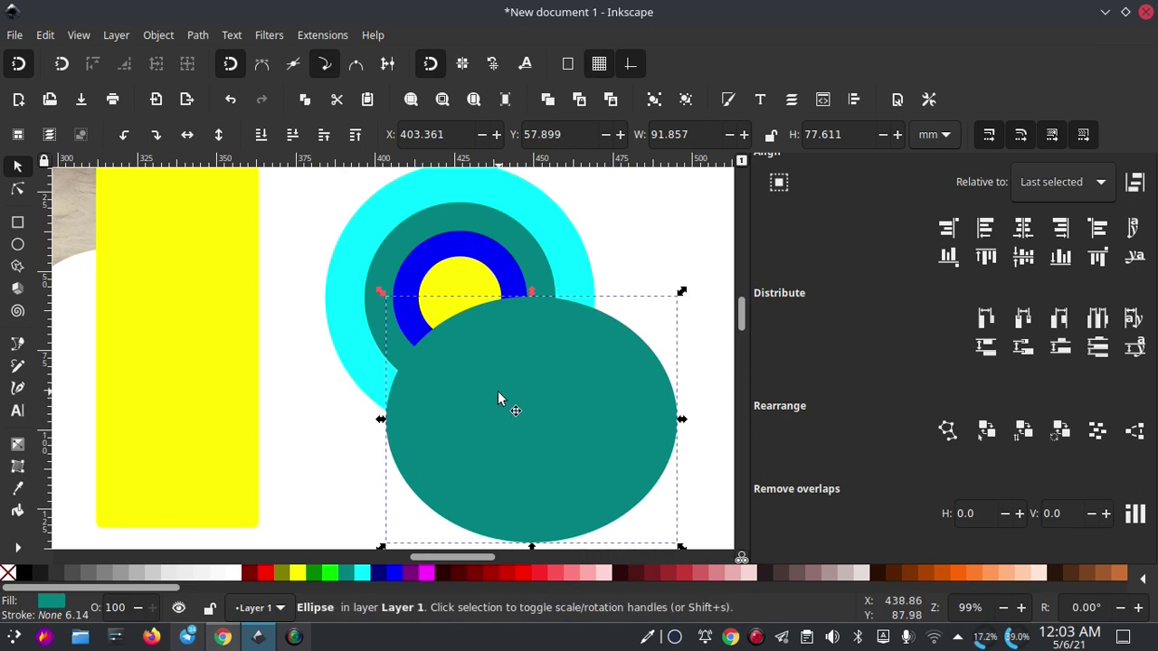
key("ctrl")
left_click_drag(510, 388, 380, 484)
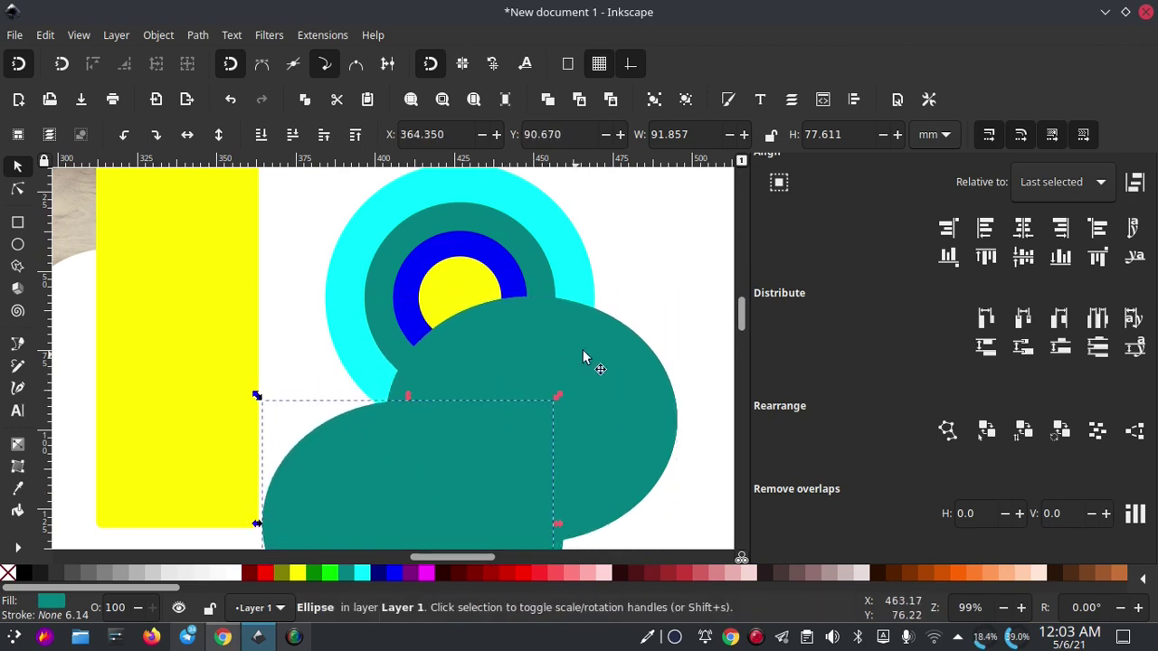
left_click_drag(583, 356, 374, 481)
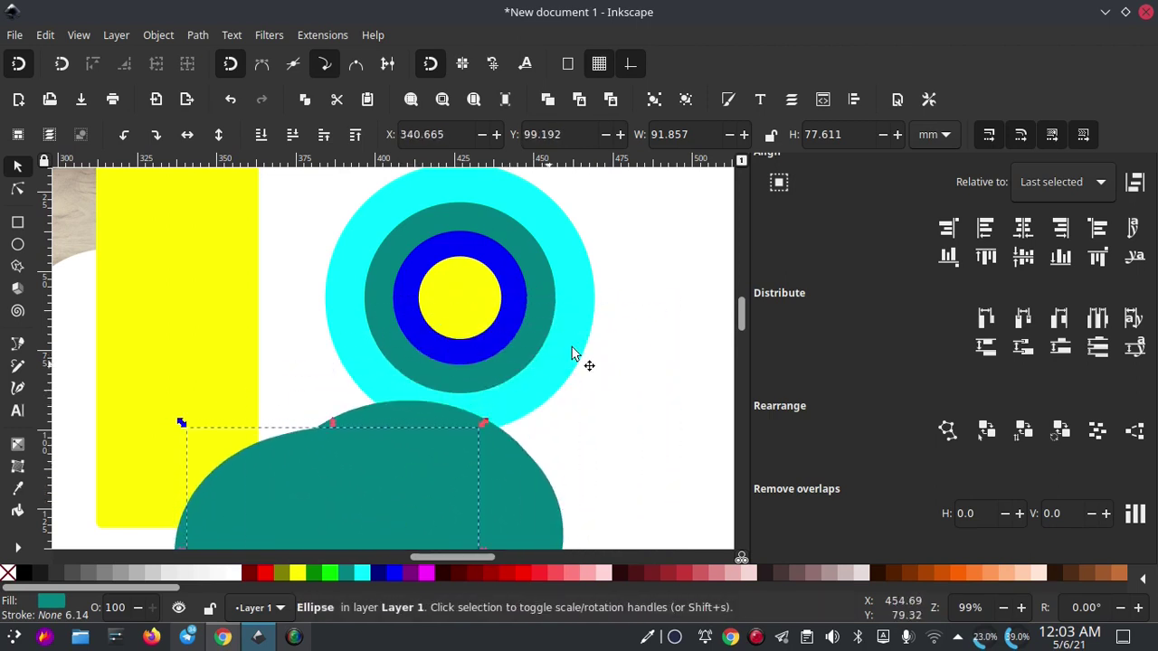
key("ctrl+z")
key("ctrl+z")
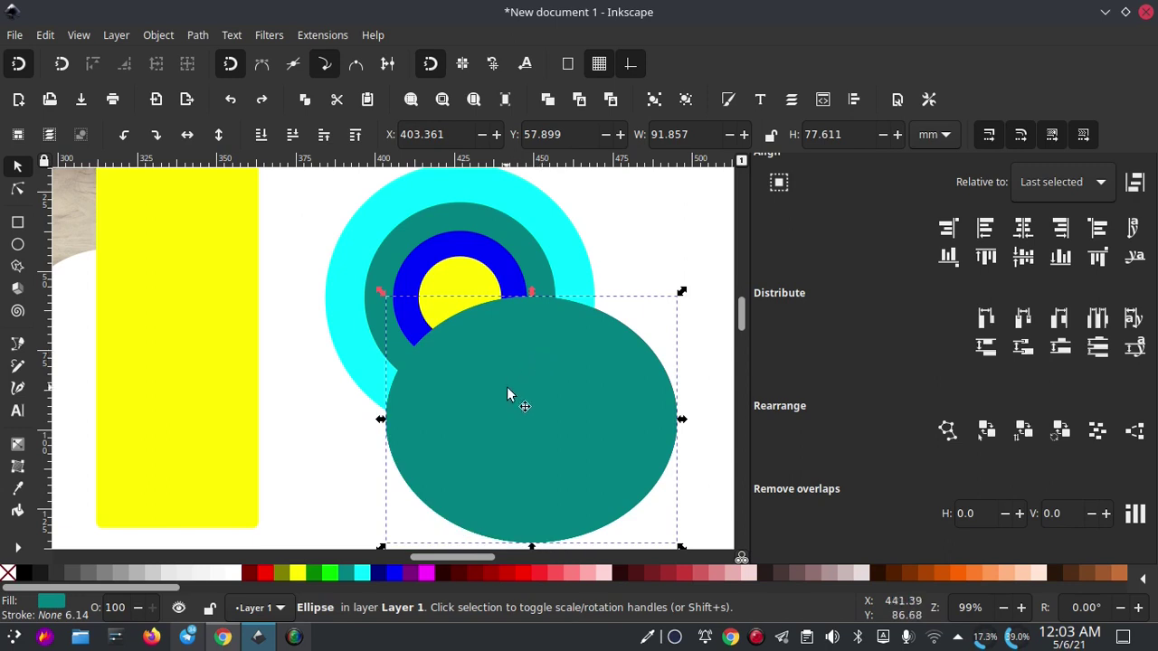
Cut the teal ellipse's shape out of the outer cyan circle.
left_click(344, 323, "shift")
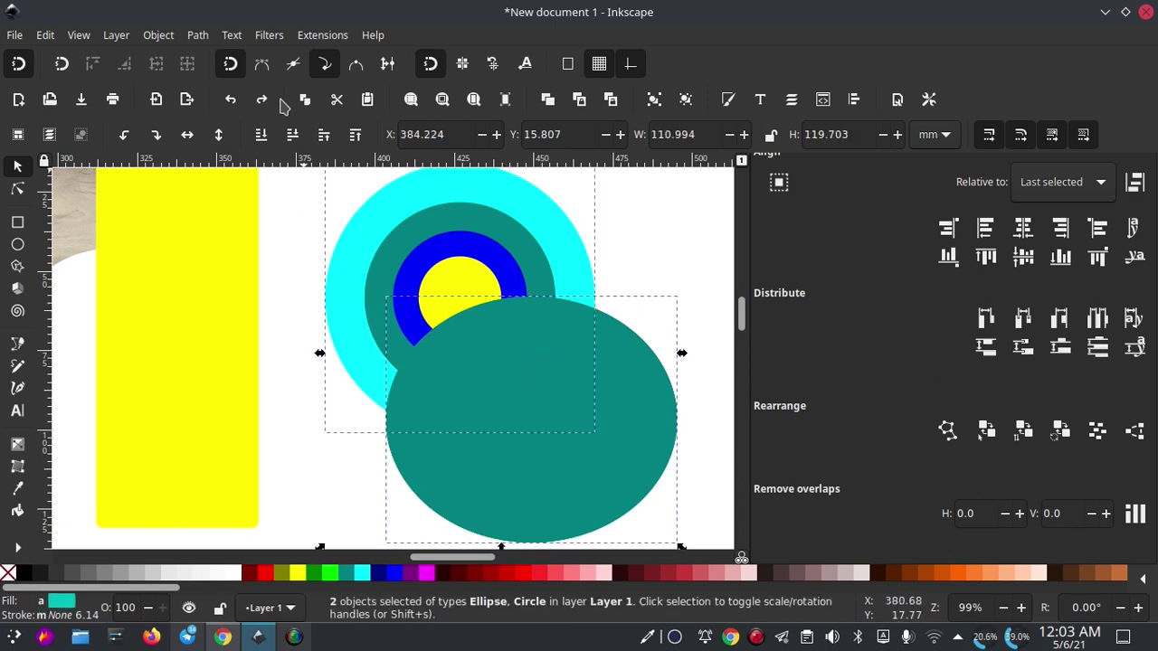
left_click(197, 34)
left_click(272, 137)
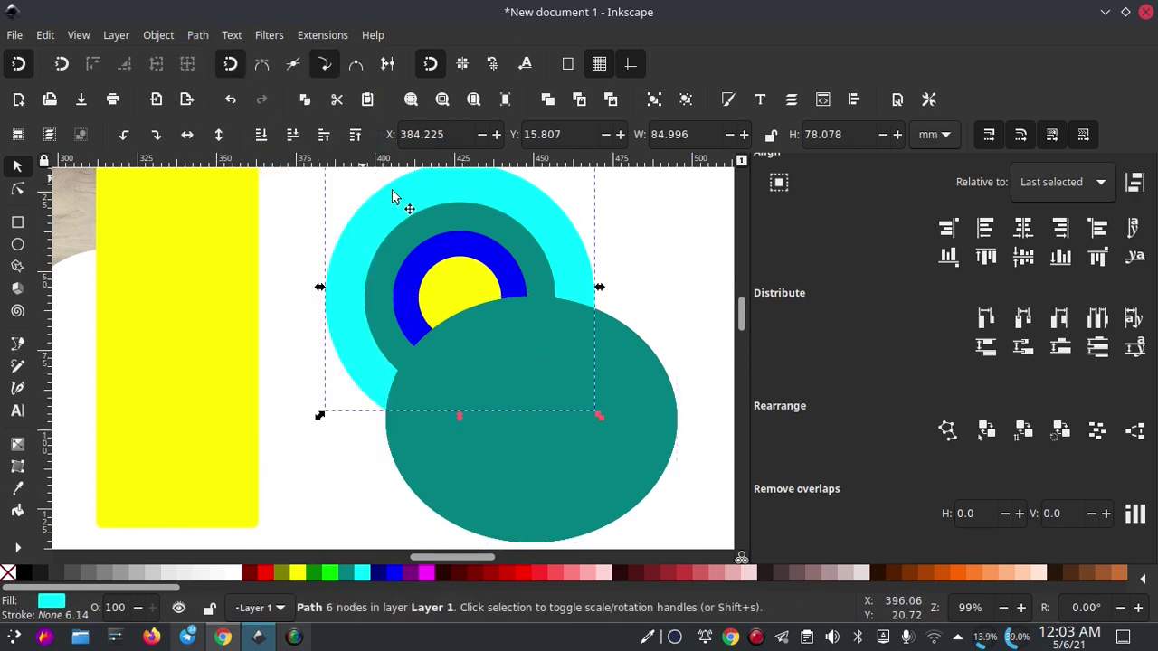
left_click(659, 236)
left_click(538, 342)
key("e")
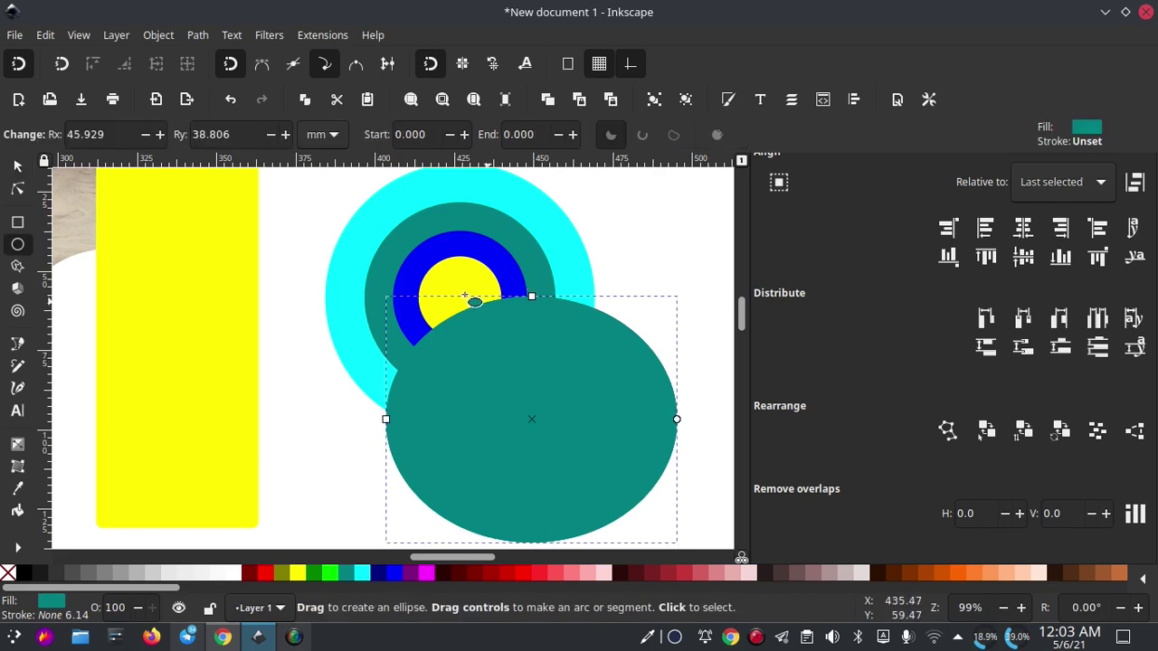
left_click(33, 170)
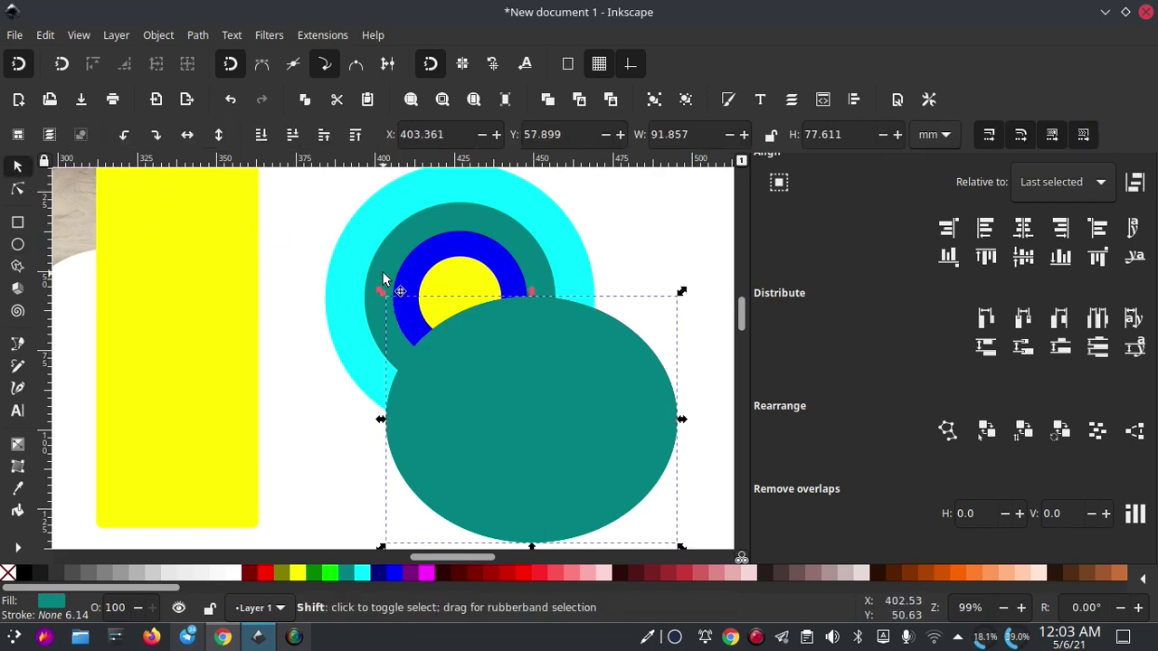
Notch the inner rings next, cutting the ellipse shape out of the blue circle.
left_click(382, 279, "shift")
left_click(159, 34)
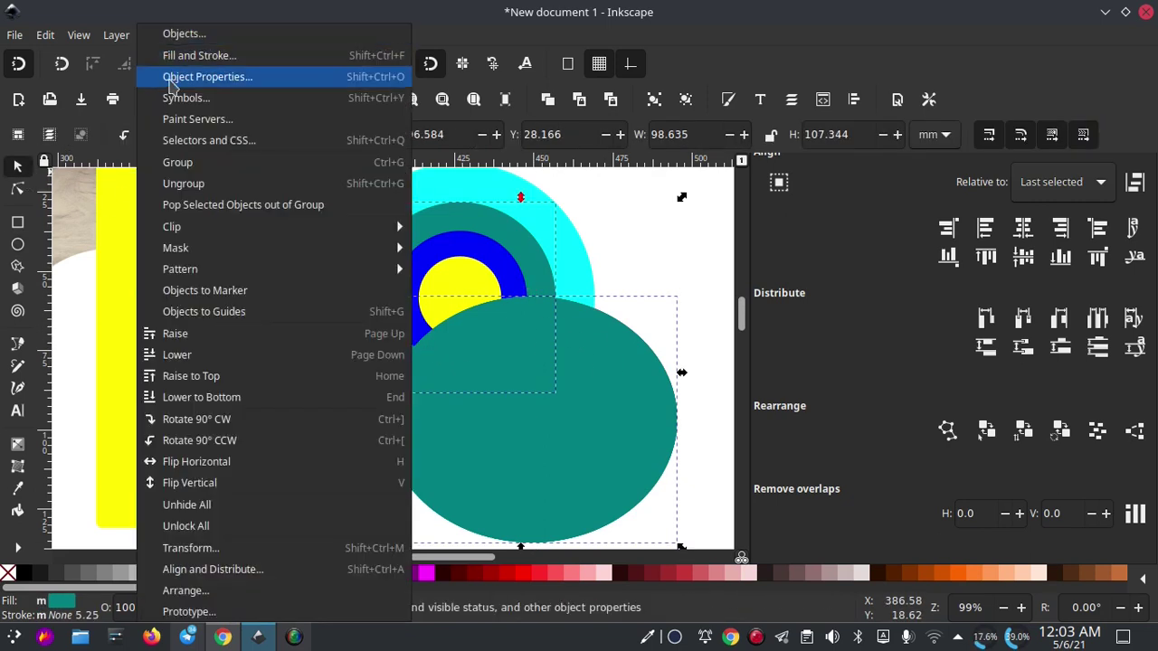
left_click(159, 34)
left_click(197, 34)
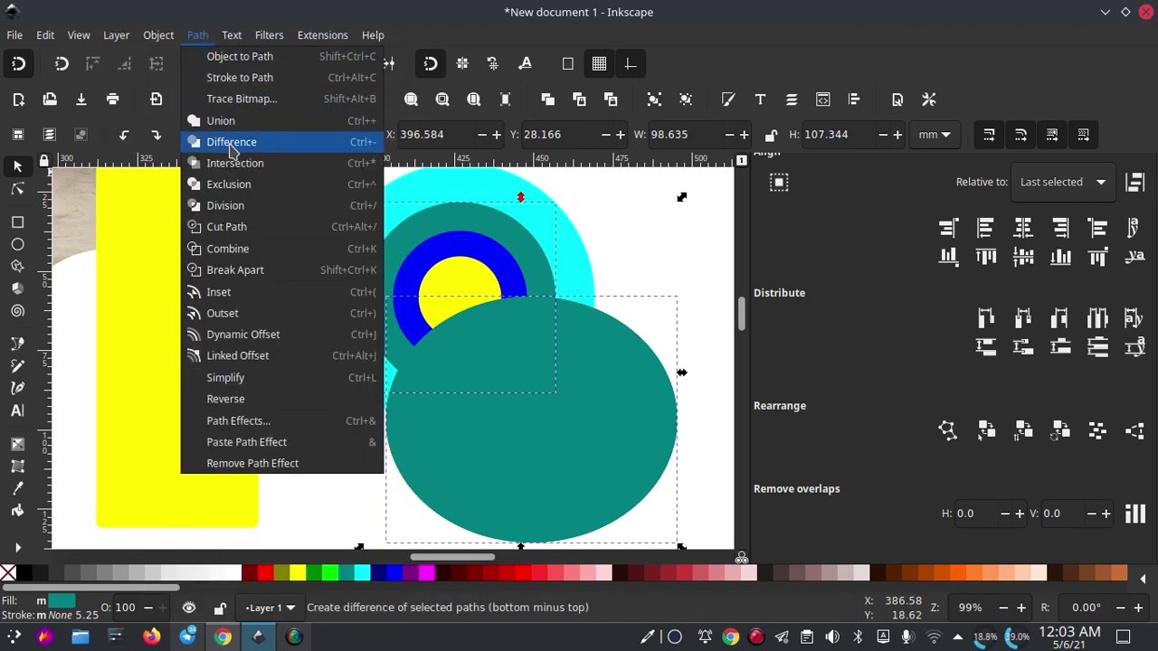
left_click(529, 396)
left_click(422, 273, "shift")
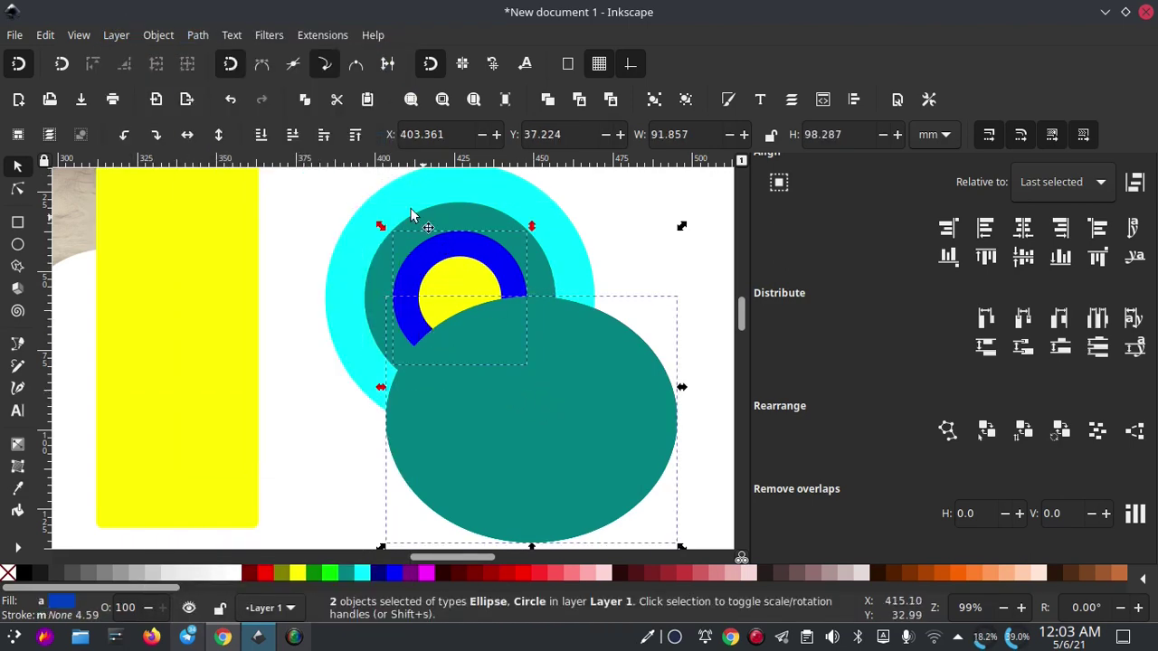
left_click(197, 35)
left_click(232, 142)
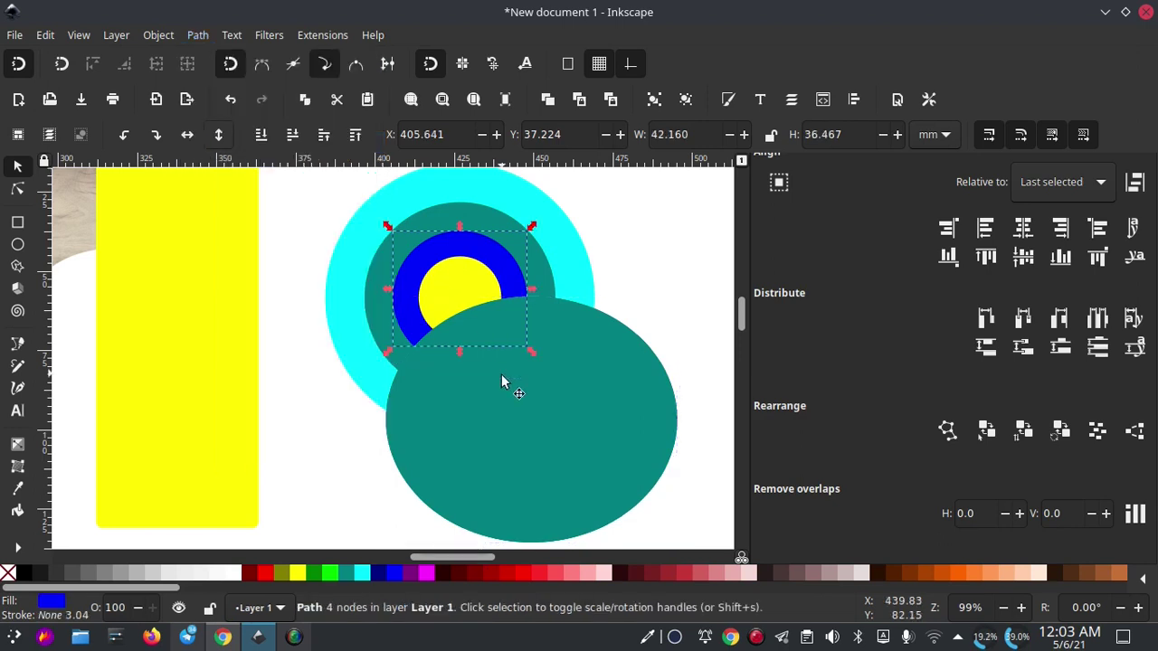
Cut the ellipse shape out of the yellow circle and move the teal ellipse down-left.
left_click(475, 326)
left_click(463, 302, "shift")
left_click(197, 34)
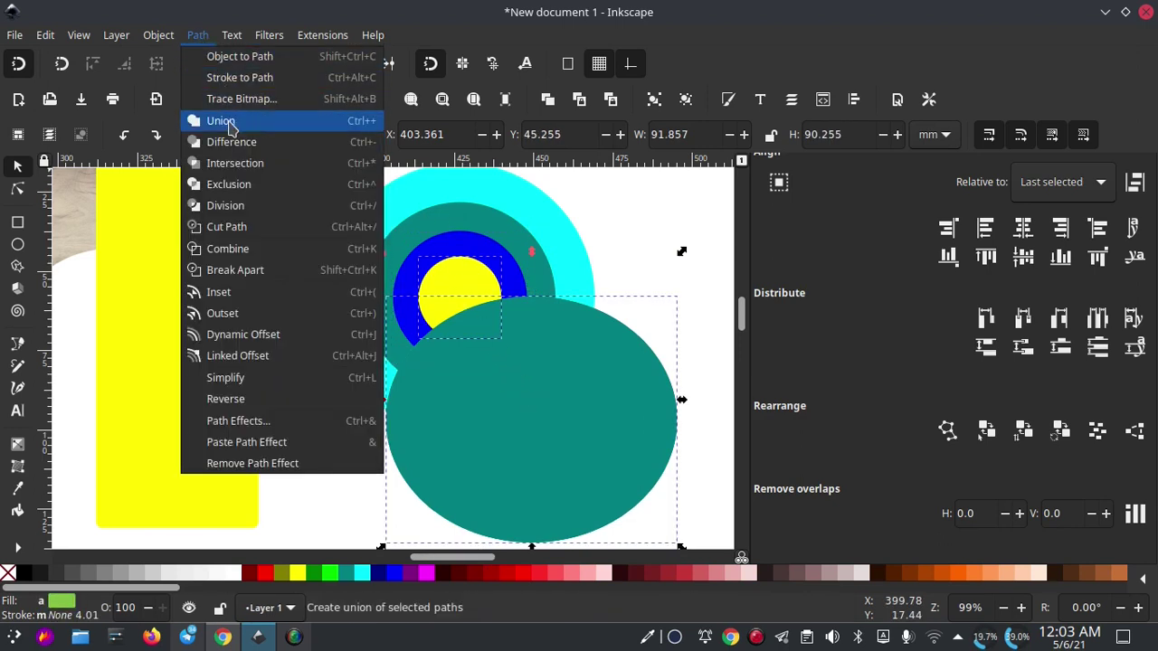
left_click(232, 142)
left_click(610, 358)
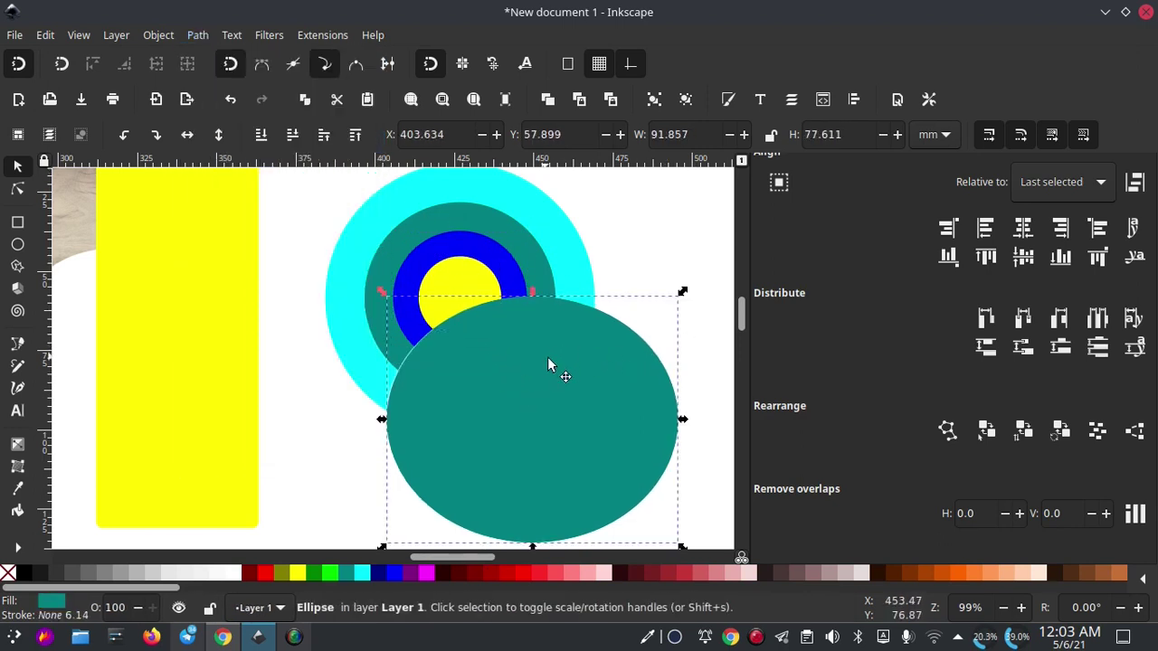
left_click_drag(548, 359, 267, 526)
scroll(457, 342, "down", 3)
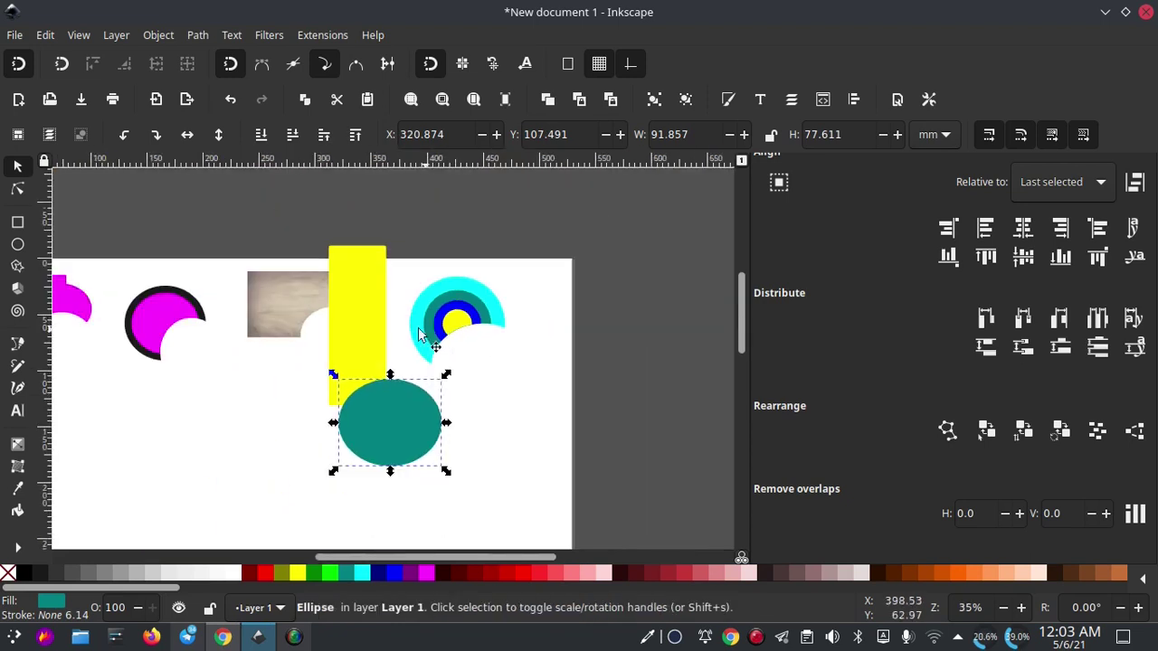
left_click(427, 317)
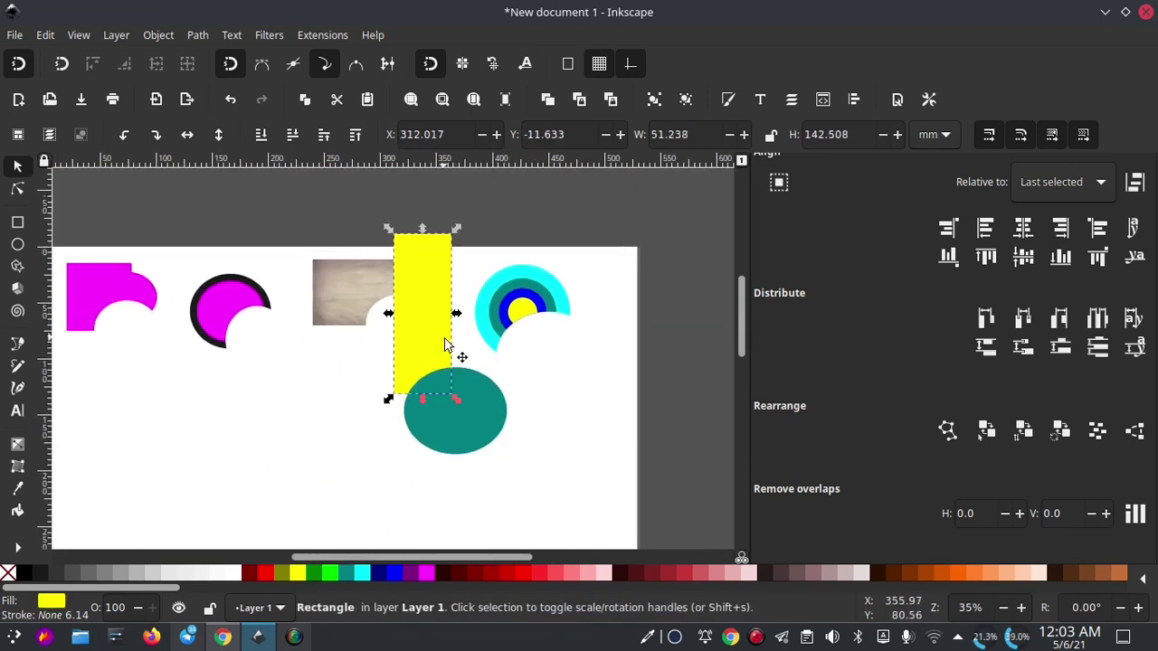